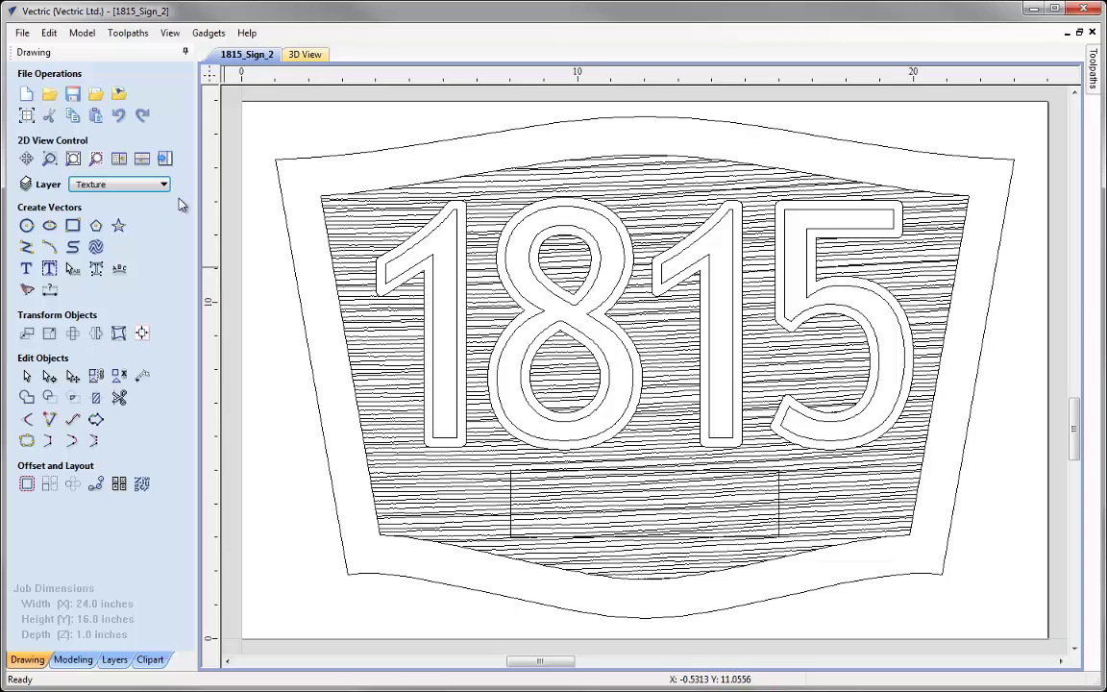
# - Check and accept the existing material setup, and show the 2D and 3D views side by side
pyautogui.click(164, 160)
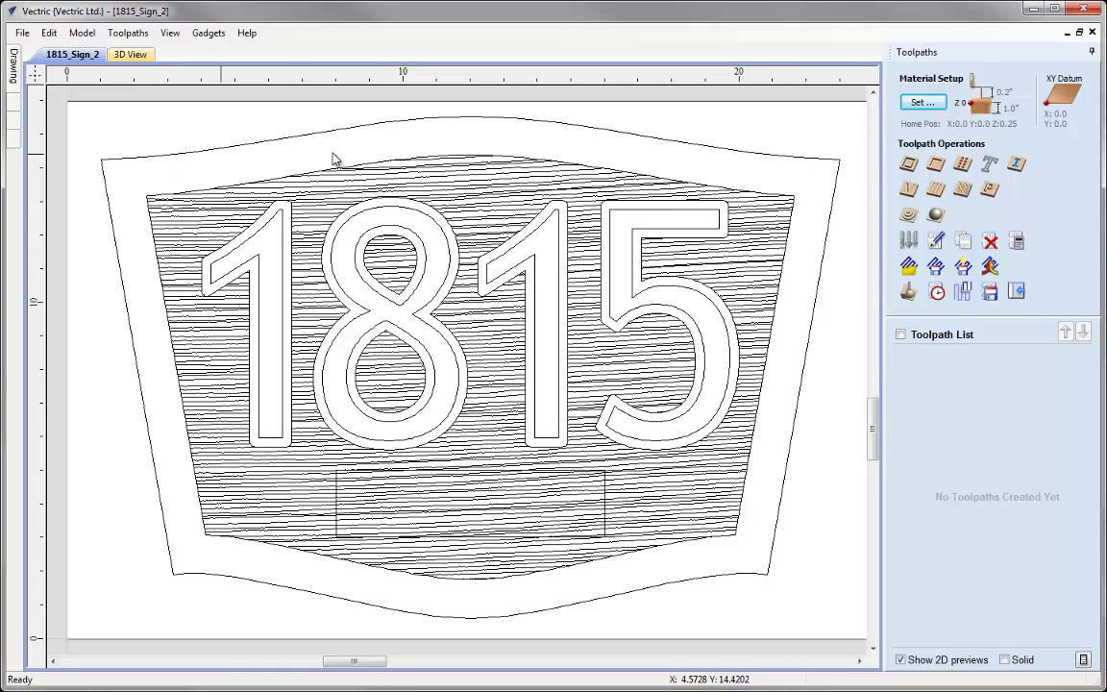
pyautogui.click(918, 104)
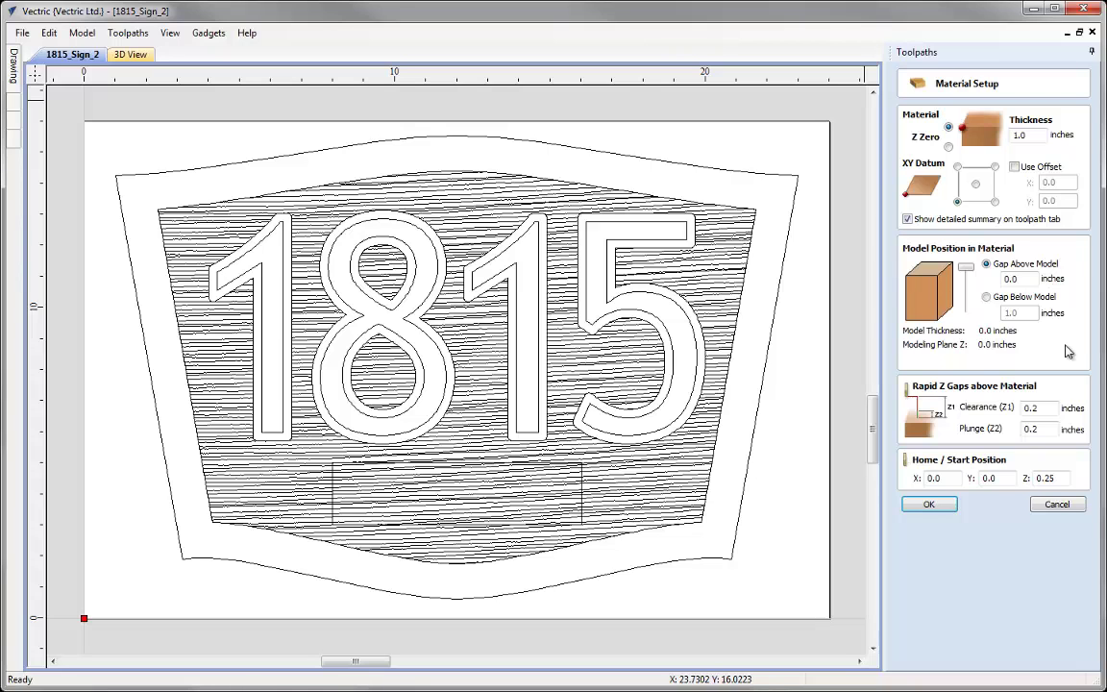
pyautogui.click(929, 507)
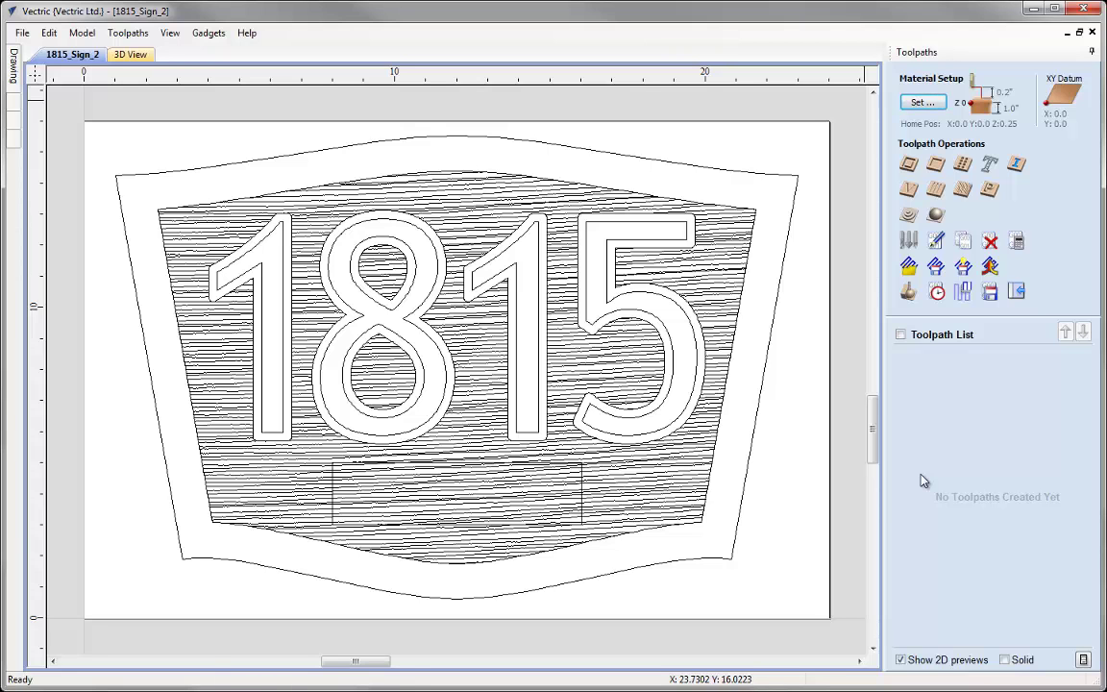
pyautogui.press('F4')
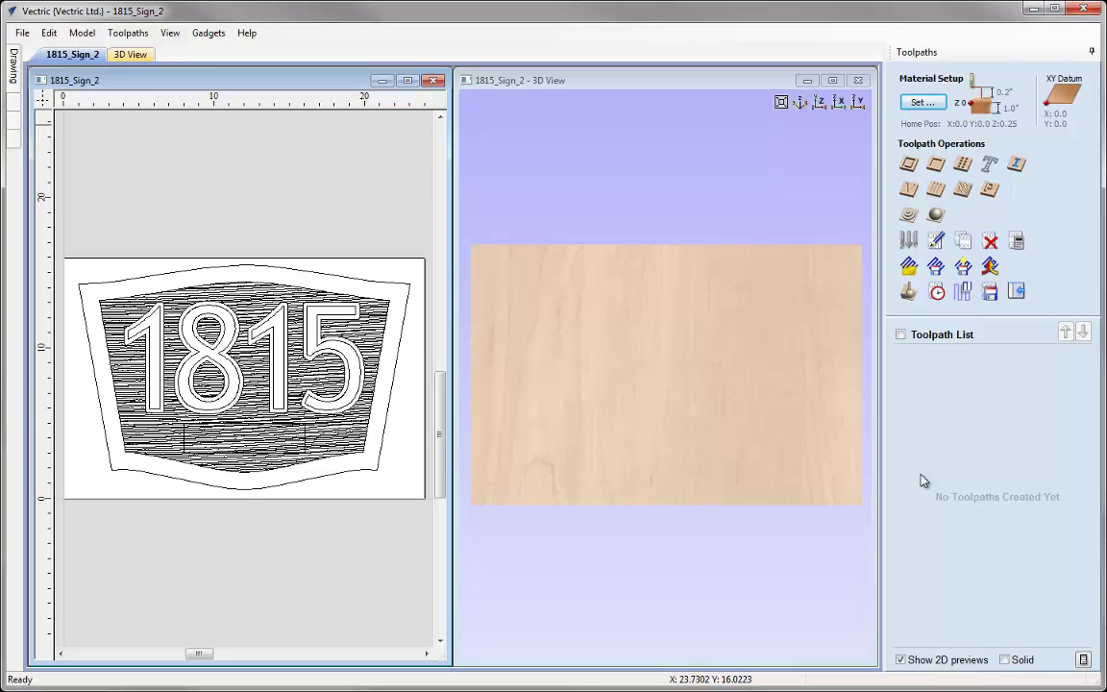
# - Set up a texture toolpath with the V-Bit (90 deg 1.25"), start depth 0 and selected vectors used as the pattern
pyautogui.click(964, 191)
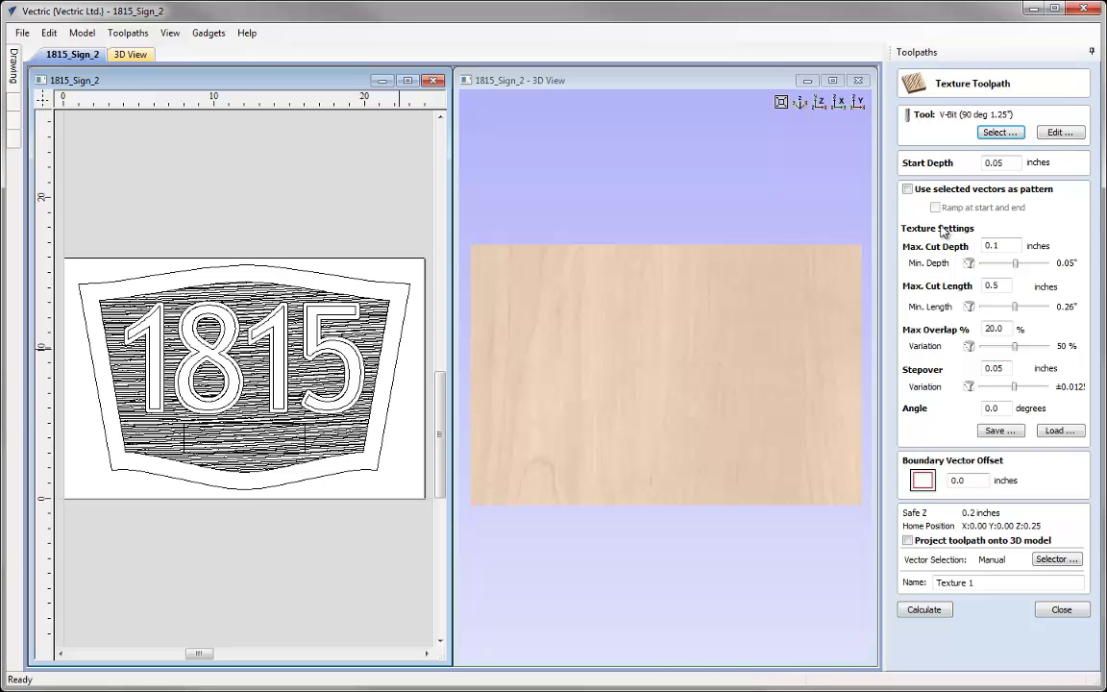
pyautogui.click(999, 132)
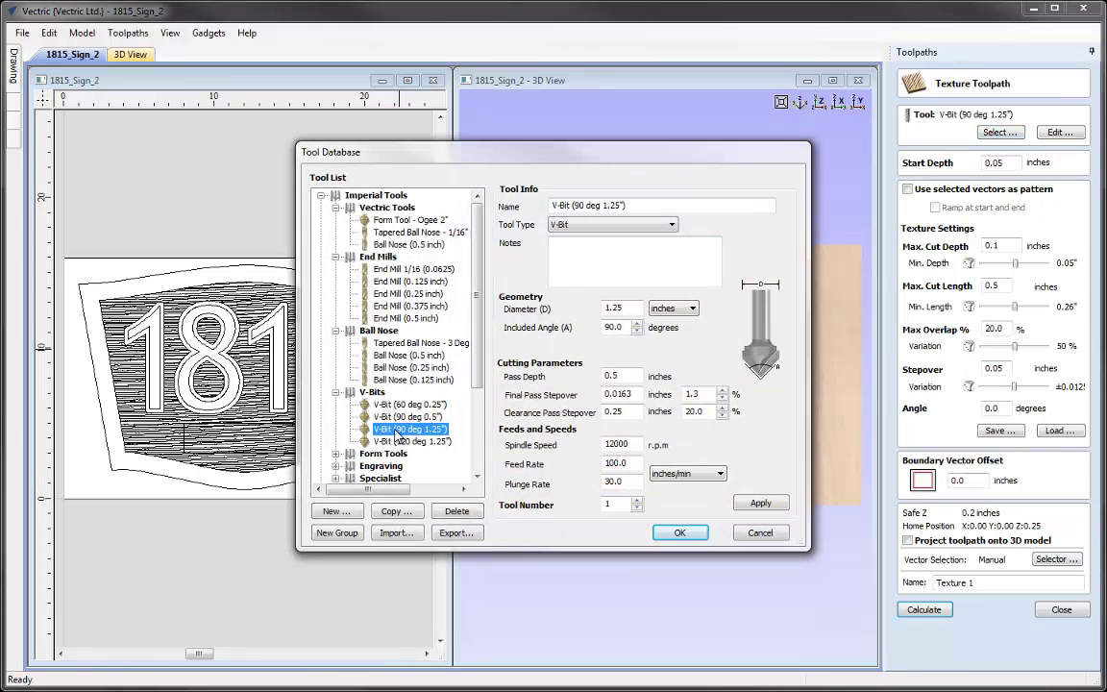
pyautogui.click(678, 533)
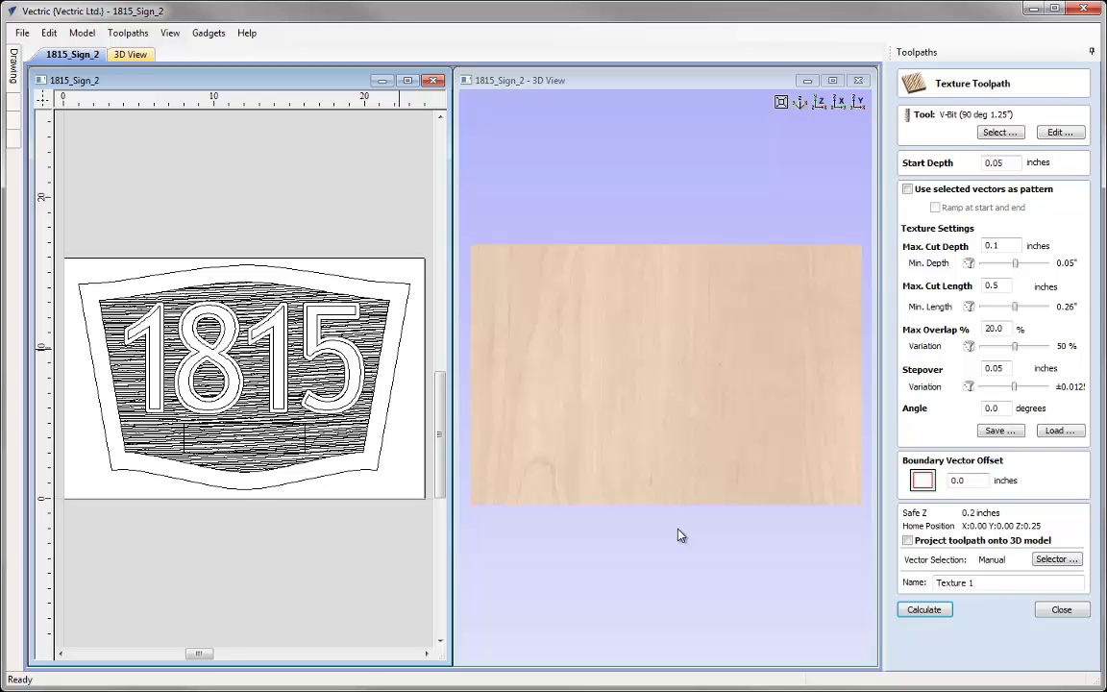
pyautogui.click(996, 164)
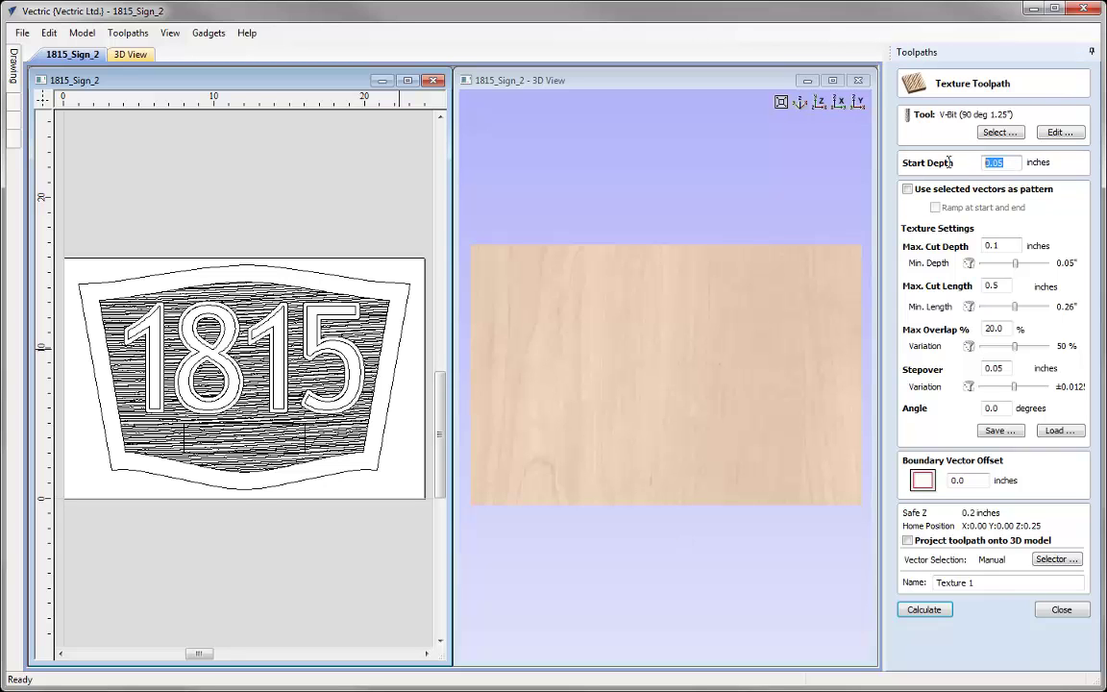
pyautogui.write('0')
pyautogui.click(911, 190)
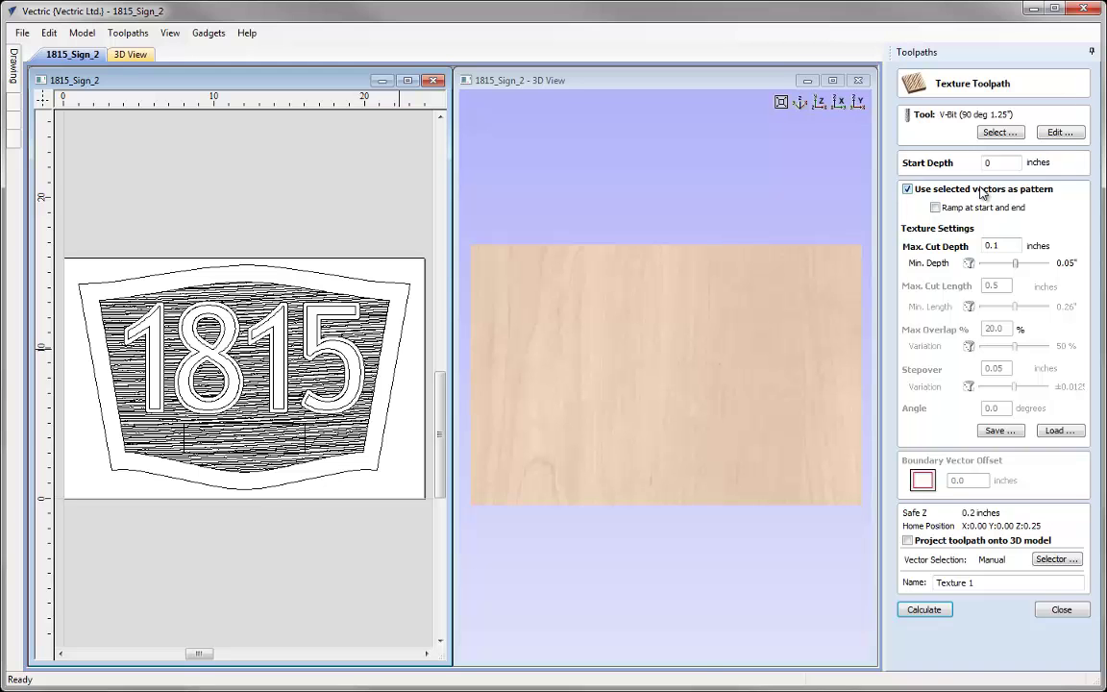
# - Select the open vectors on the Texture layer for the toolpath and associate that selection with it
pyautogui.click(348, 305)
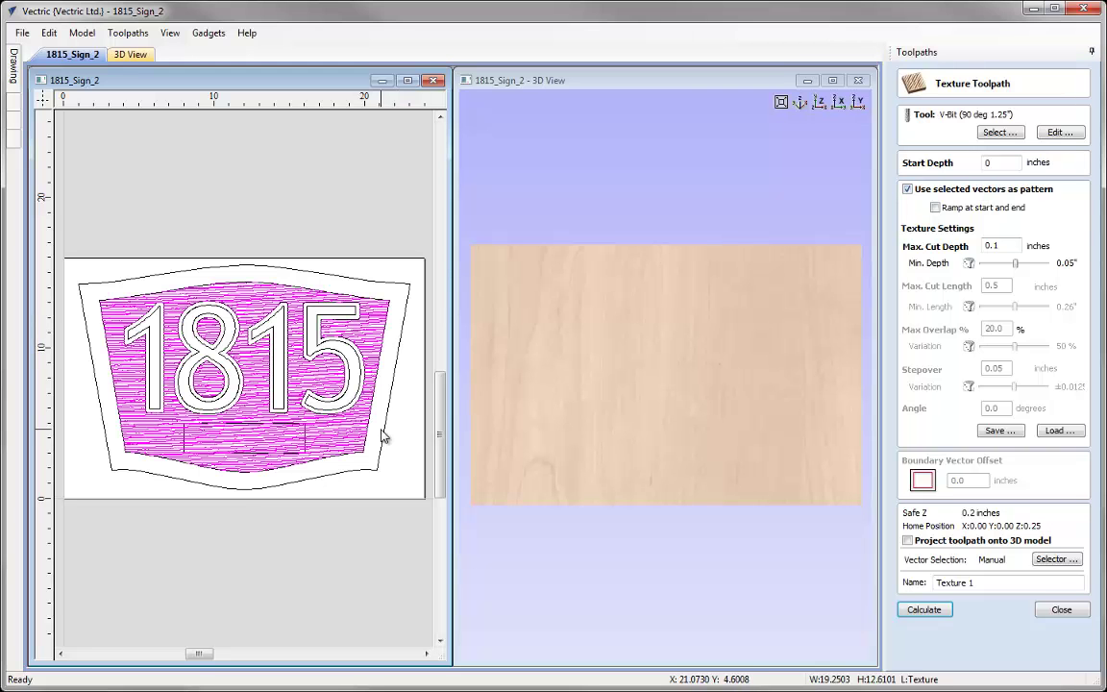
pyautogui.click(375, 233)
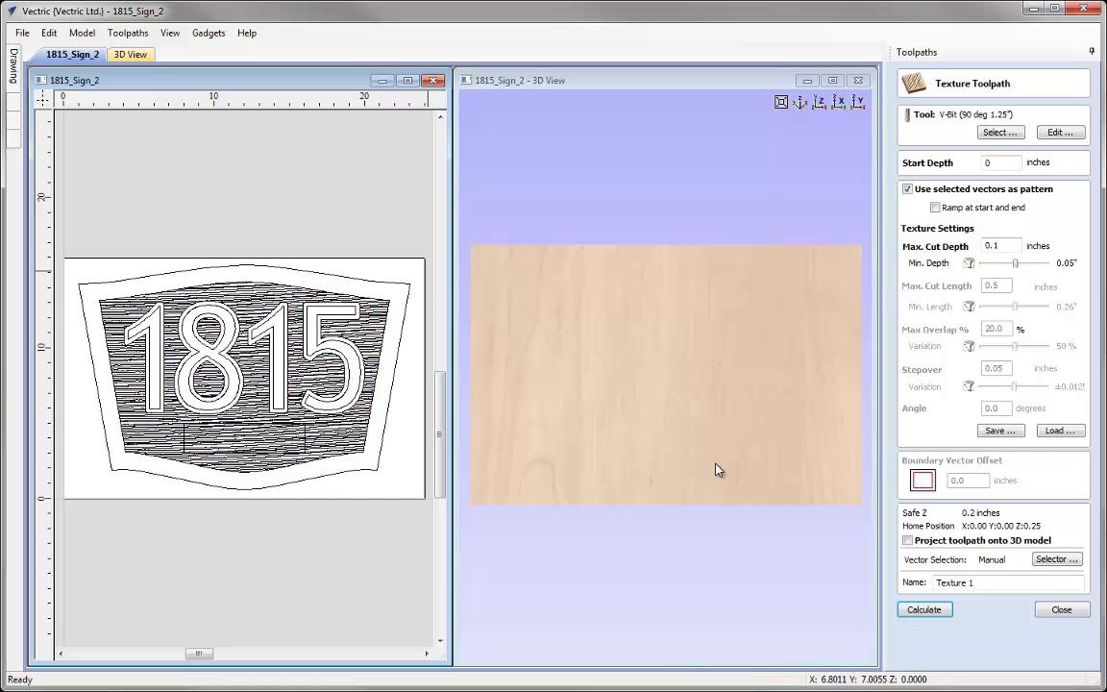
pyautogui.click(1055, 566)
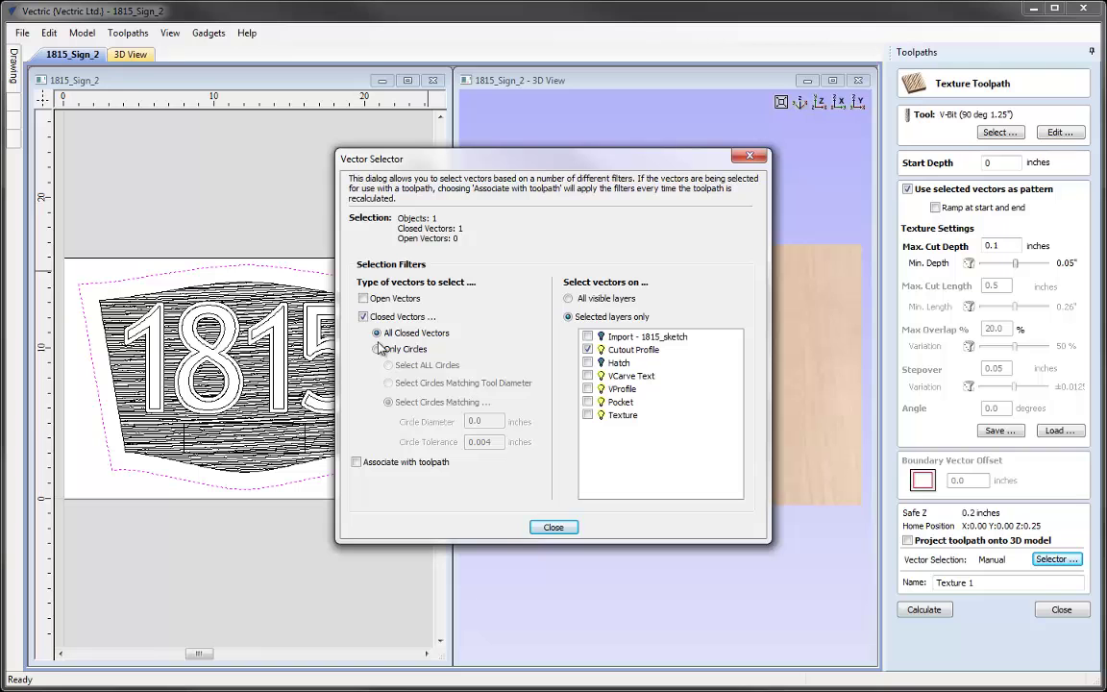
pyautogui.click(363, 299)
pyautogui.click(587, 349)
pyautogui.click(588, 414)
pyautogui.click(356, 463)
pyautogui.click(562, 528)
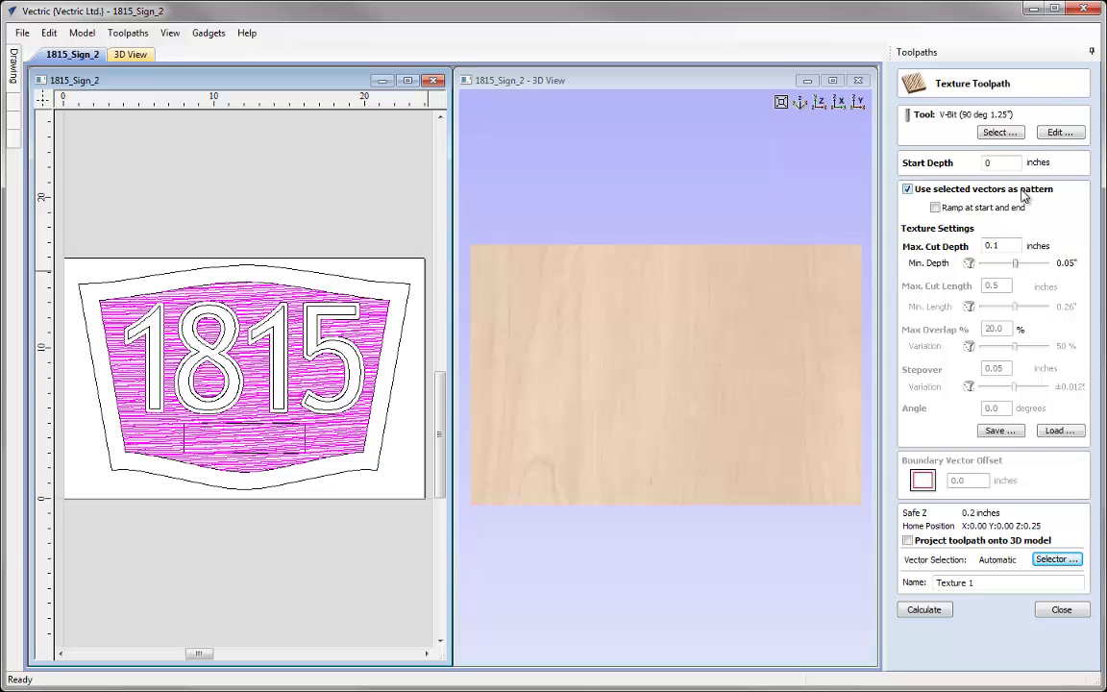
# - Calculate the texture toolpath with ramping at start and end, and preview the cut in an enlarged, tilted 3D view
pyautogui.click(935, 208)
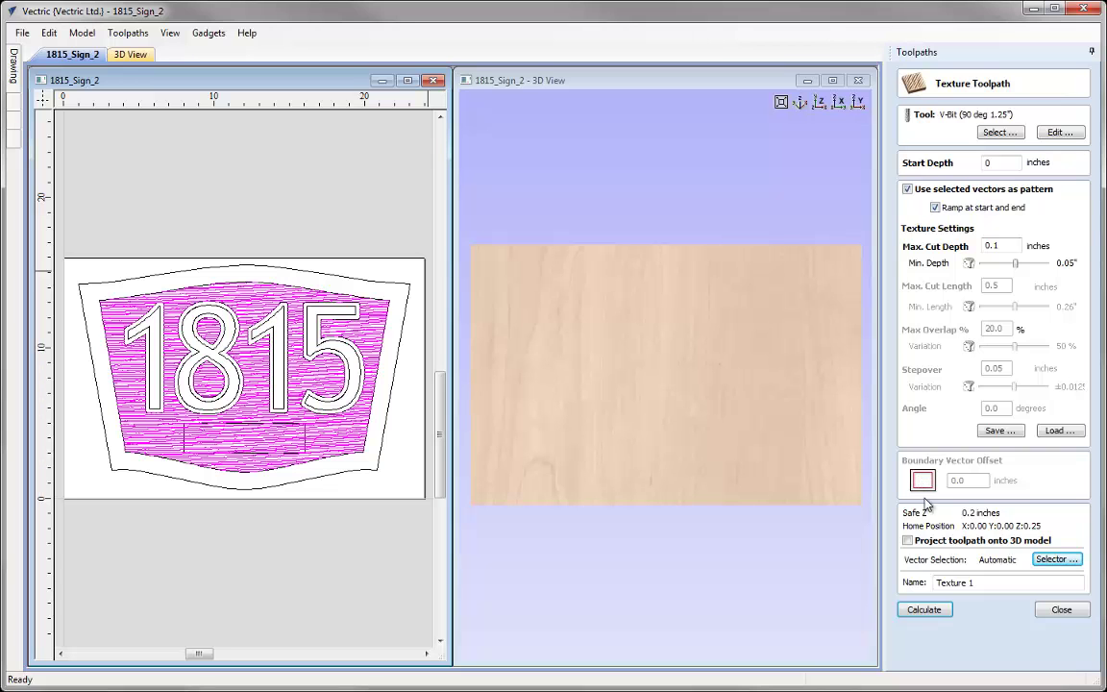
pyautogui.click(933, 611)
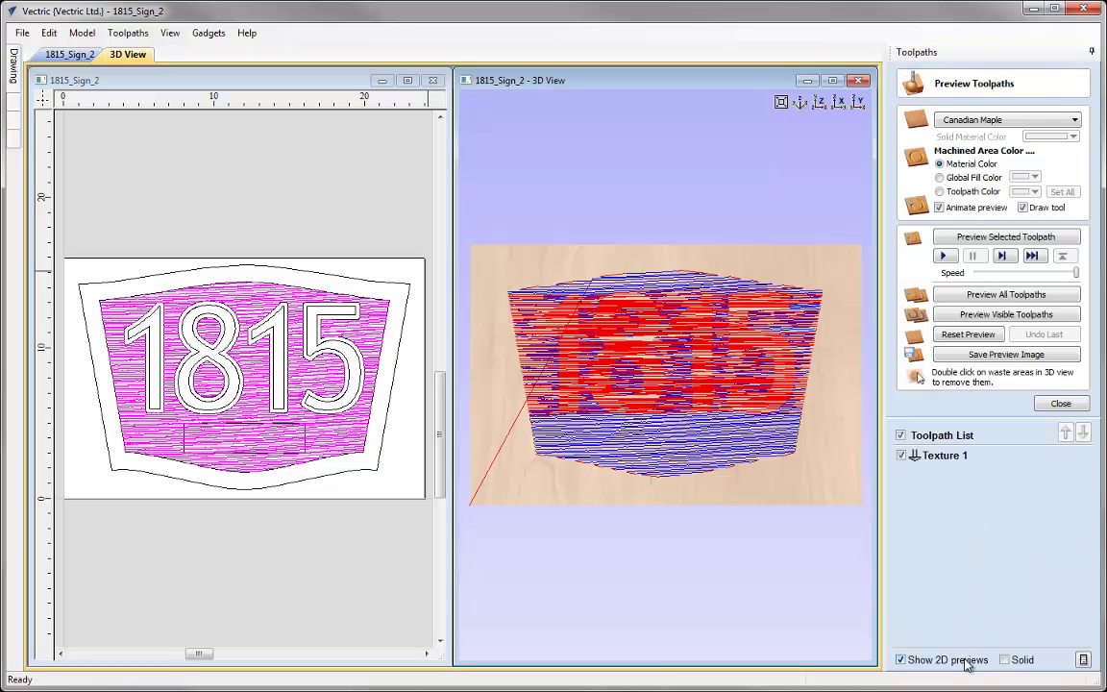
pyautogui.click(984, 238)
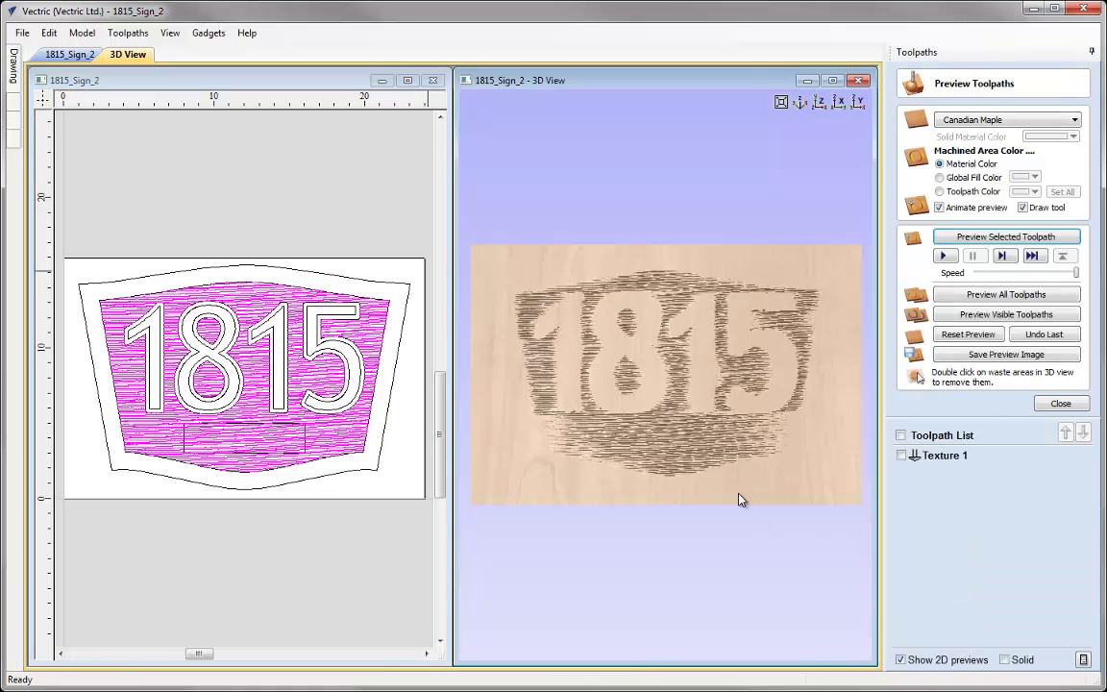
pyautogui.click(832, 82)
pyautogui.moveTo(529, 473); pyautogui.dragTo(612, 368)
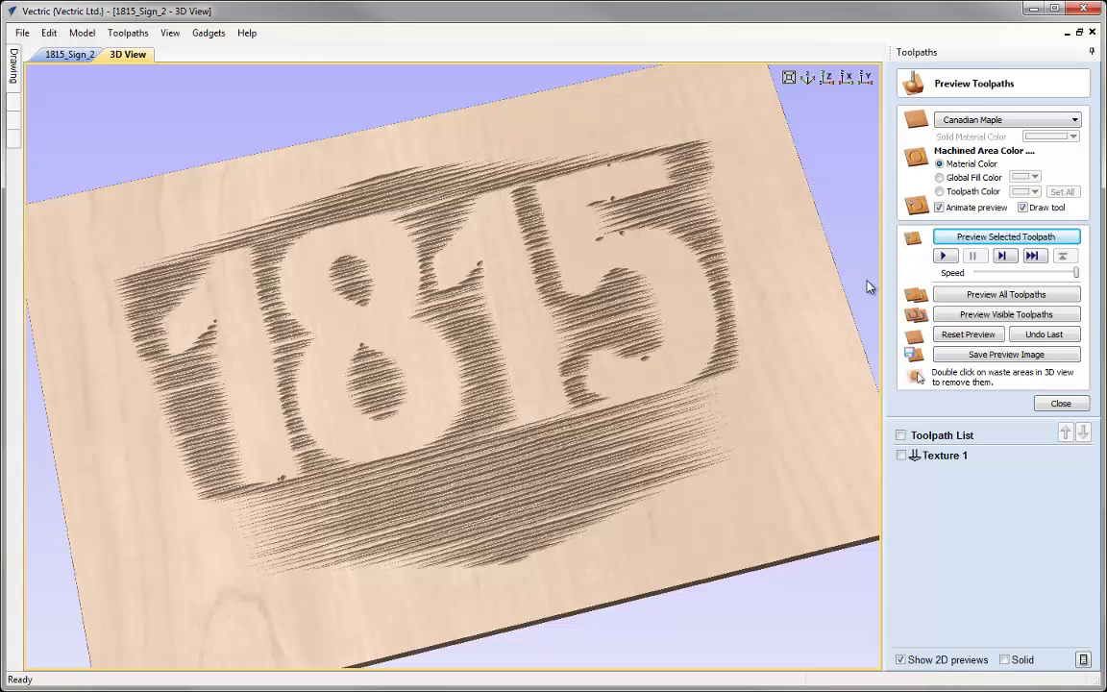
# - Recalculate Texture 1 without ramping, using a 0.1 inch maximum cut depth, and preview it on a reset block
pyautogui.click(968, 334)
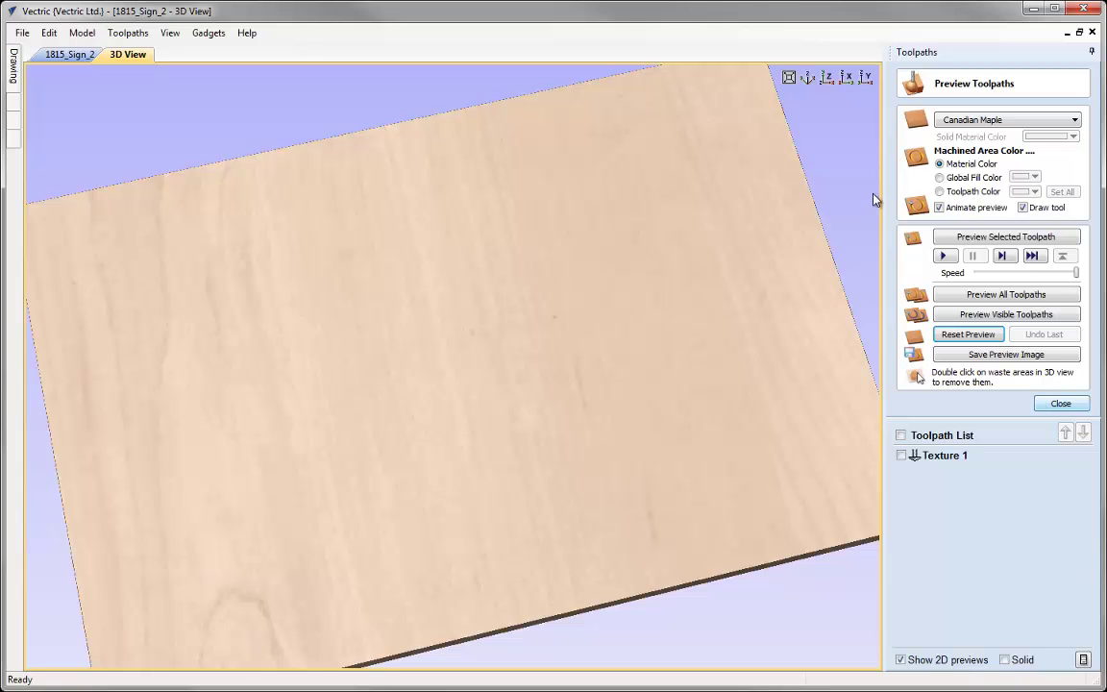
pyautogui.doubleClick(929, 456)
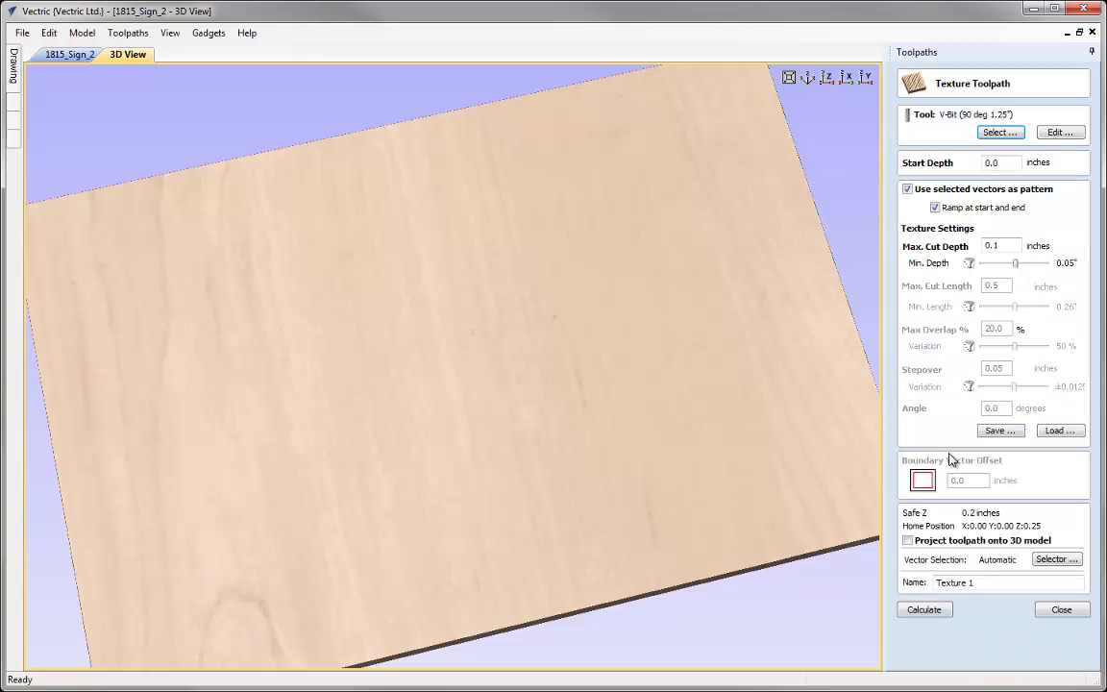
pyautogui.click(937, 210)
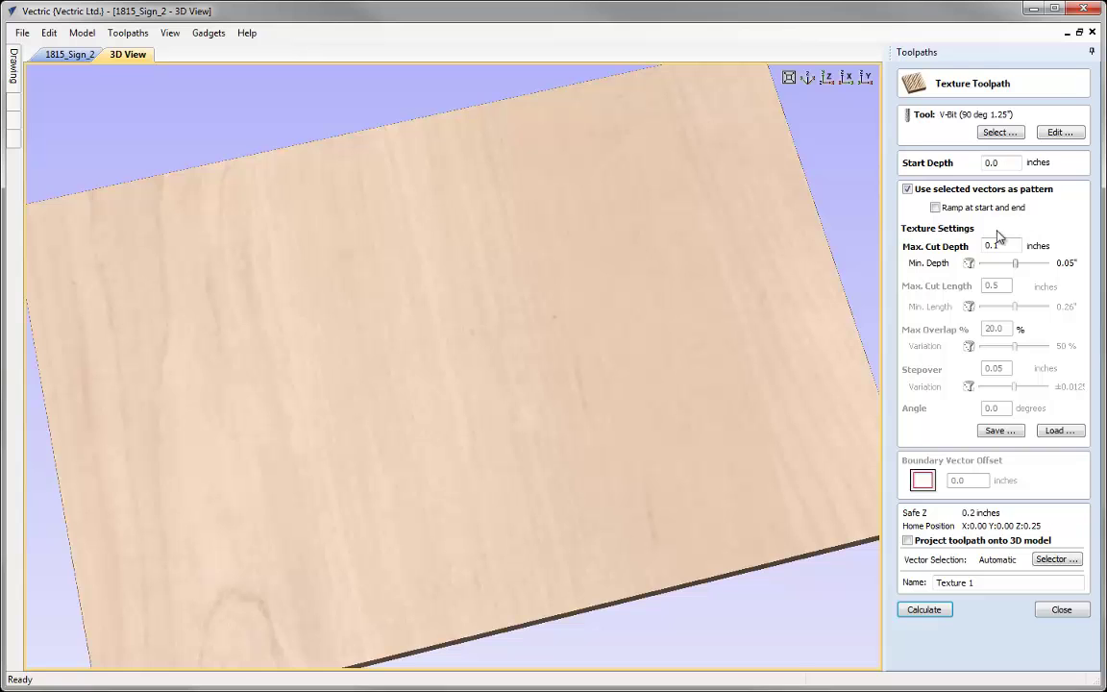
pyautogui.doubleClick(1004, 246)
pyautogui.write('0.1')
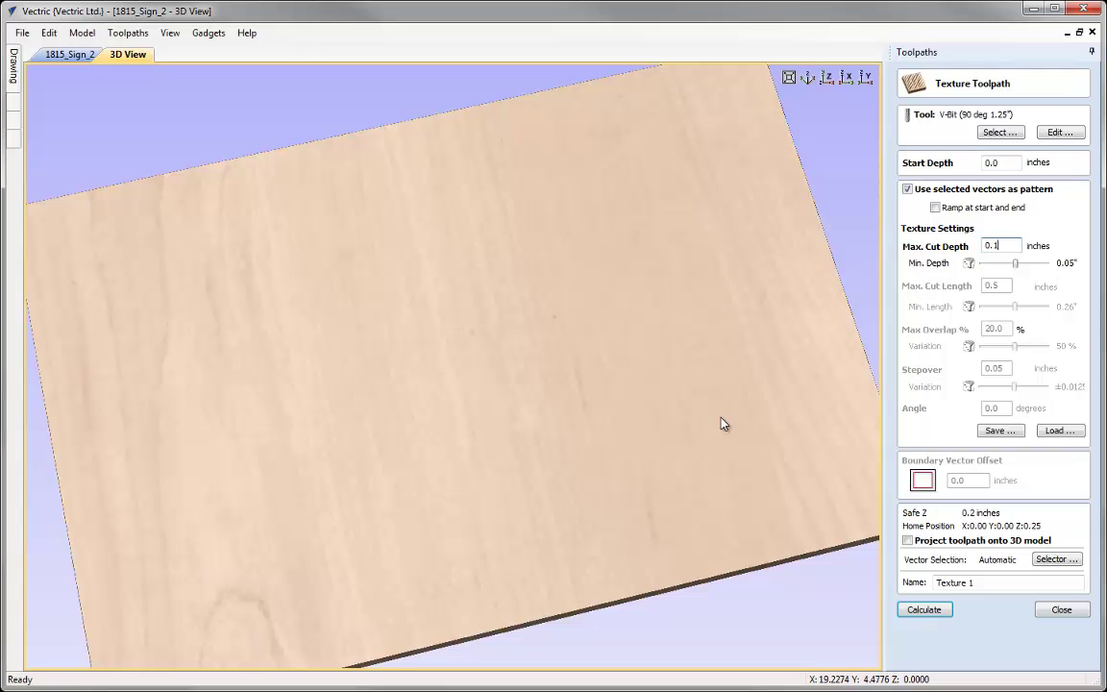
pyautogui.click(926, 610)
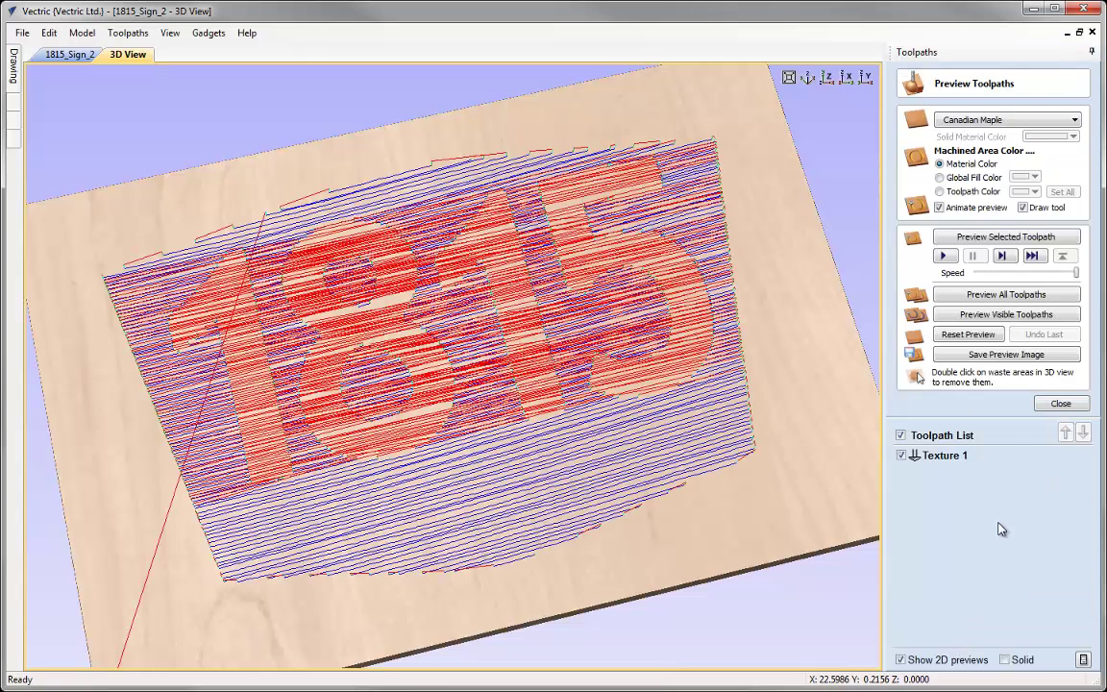
pyautogui.click(980, 236)
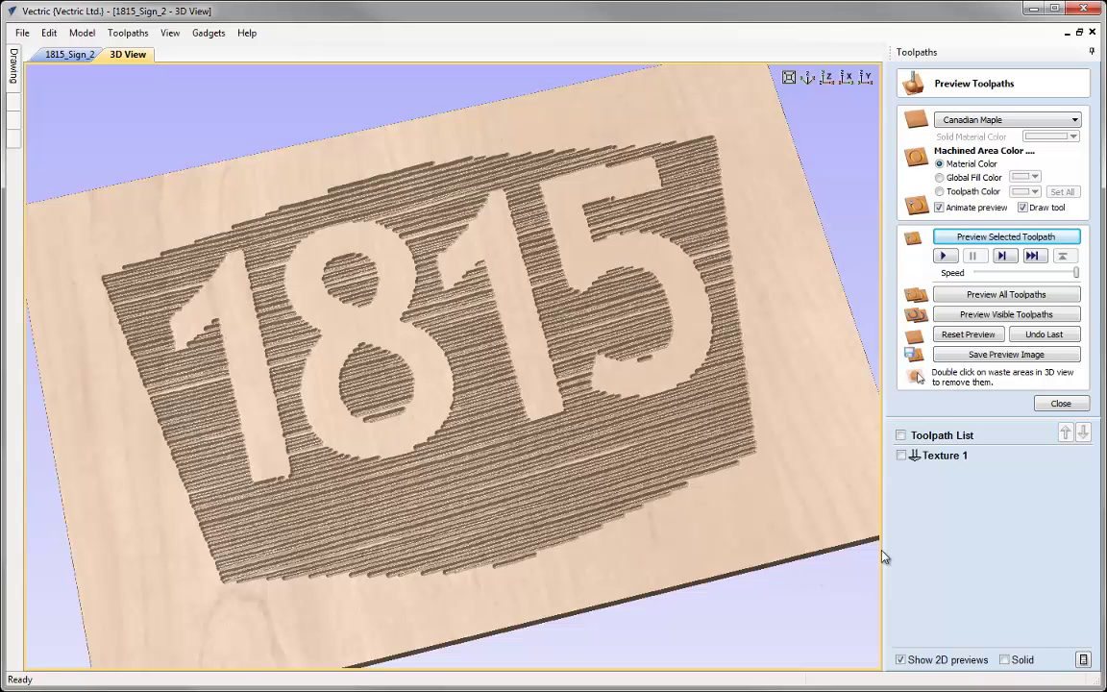
# - Recalculate Texture 1 with a start depth of 0.05 inches and preview it on a reset block
pyautogui.doubleClick(945, 455)
pyautogui.doubleClick(995, 164)
pyautogui.write('0.05')
pyautogui.click(924, 610)
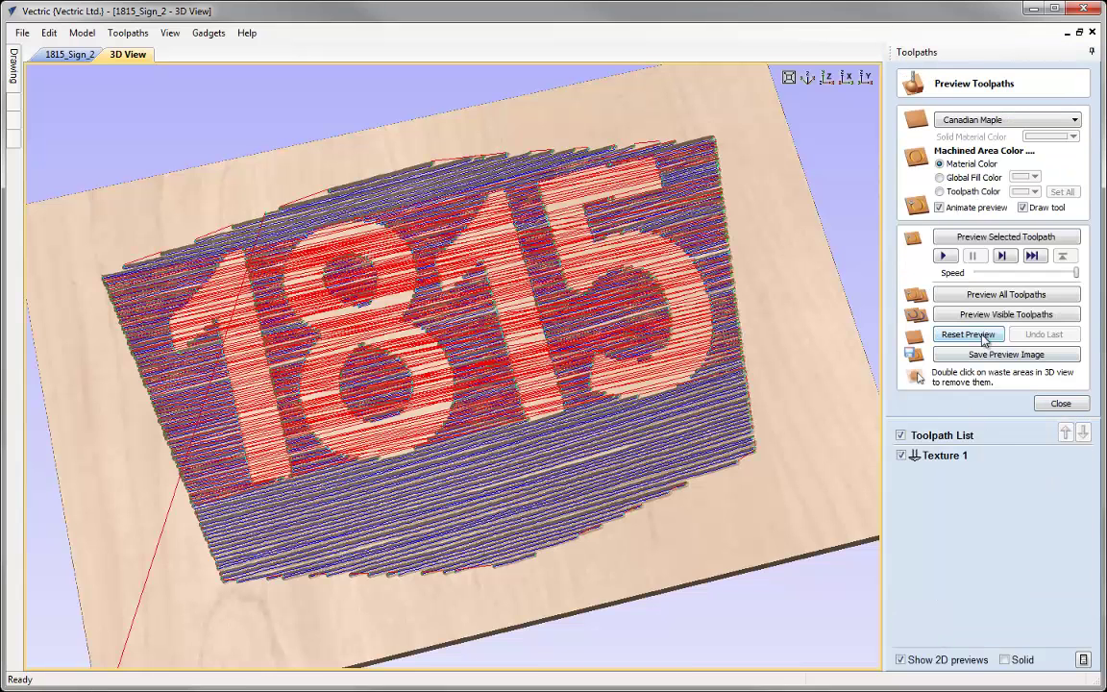
pyautogui.click(968, 334)
pyautogui.click(1005, 237)
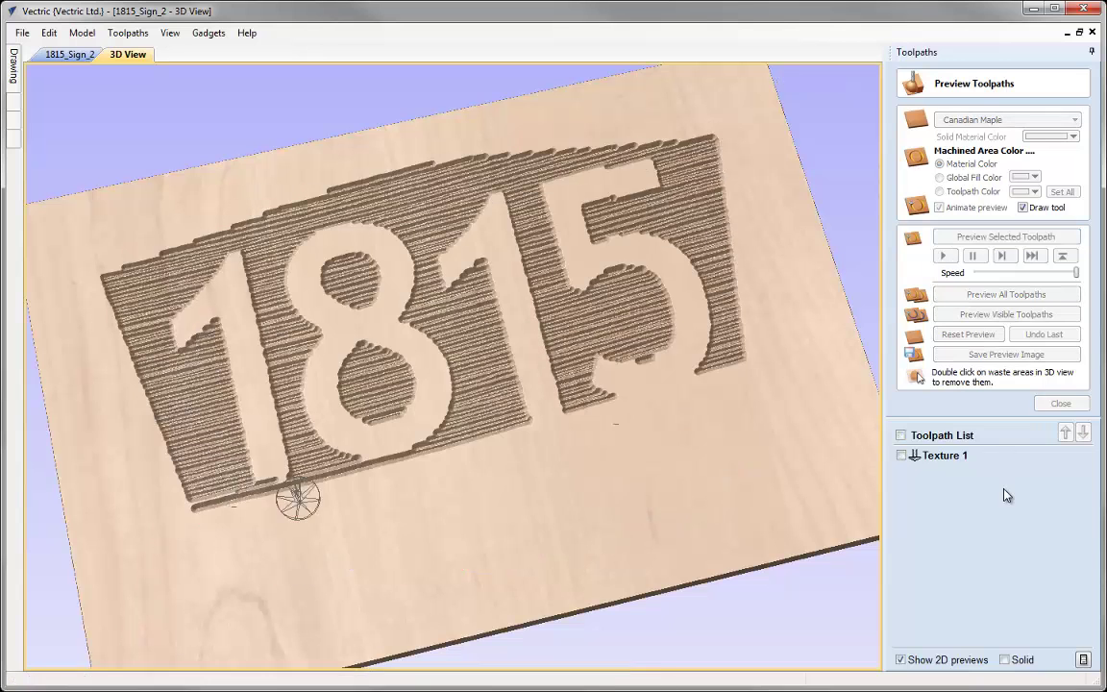
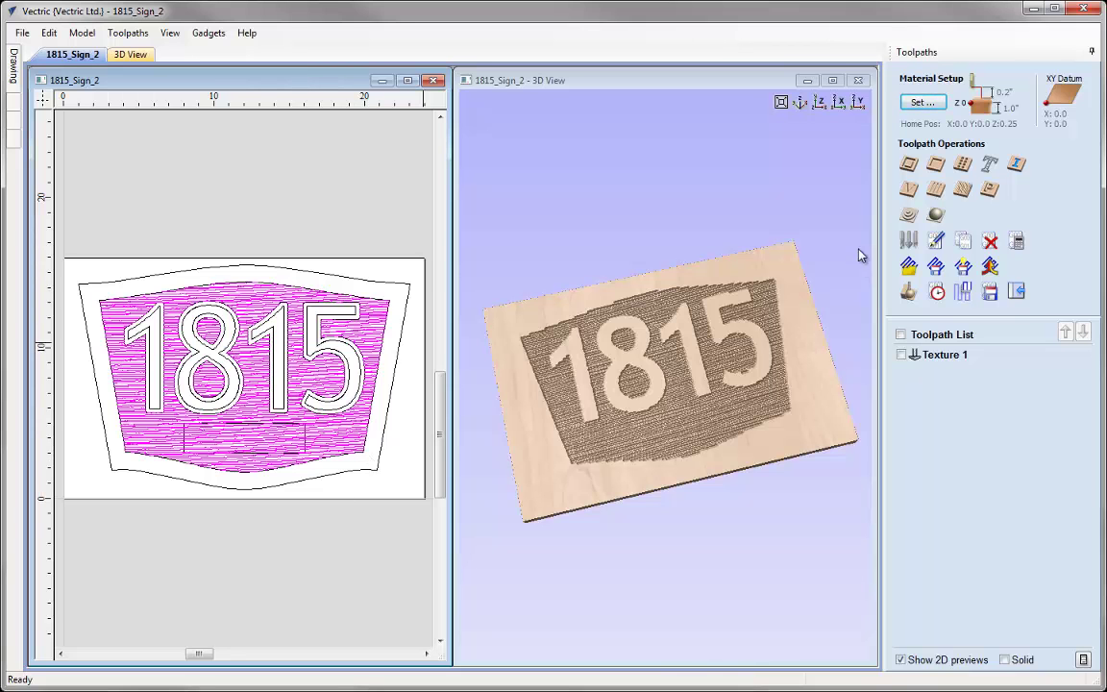
# - Set up a 2D profile toolpath 0.15 inches deep with the V-Bit (90 deg 1.25"), machining on the vectors
pyautogui.click(910, 165)
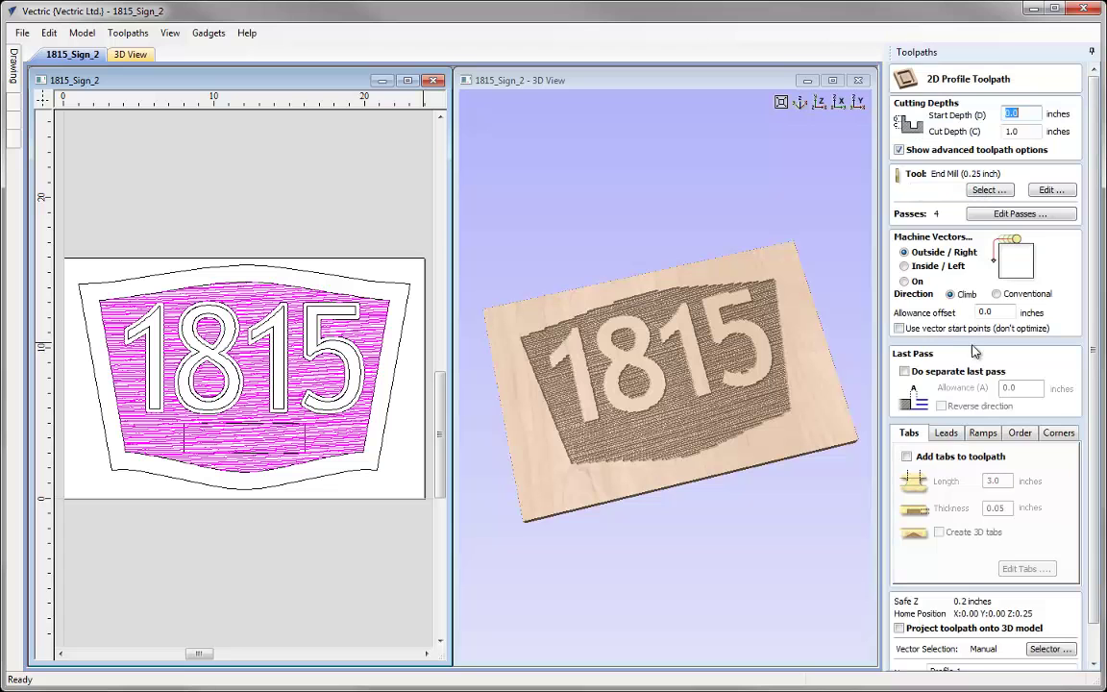
pyautogui.press('Tab')
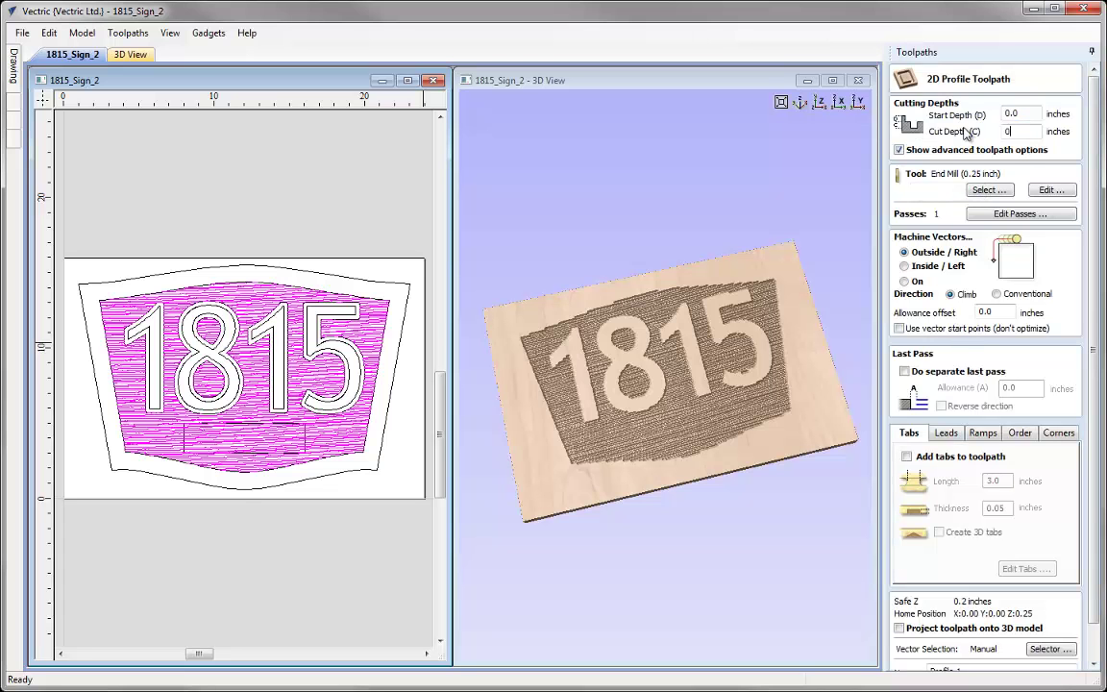
pyautogui.click(988, 191)
pyautogui.click(444, 431)
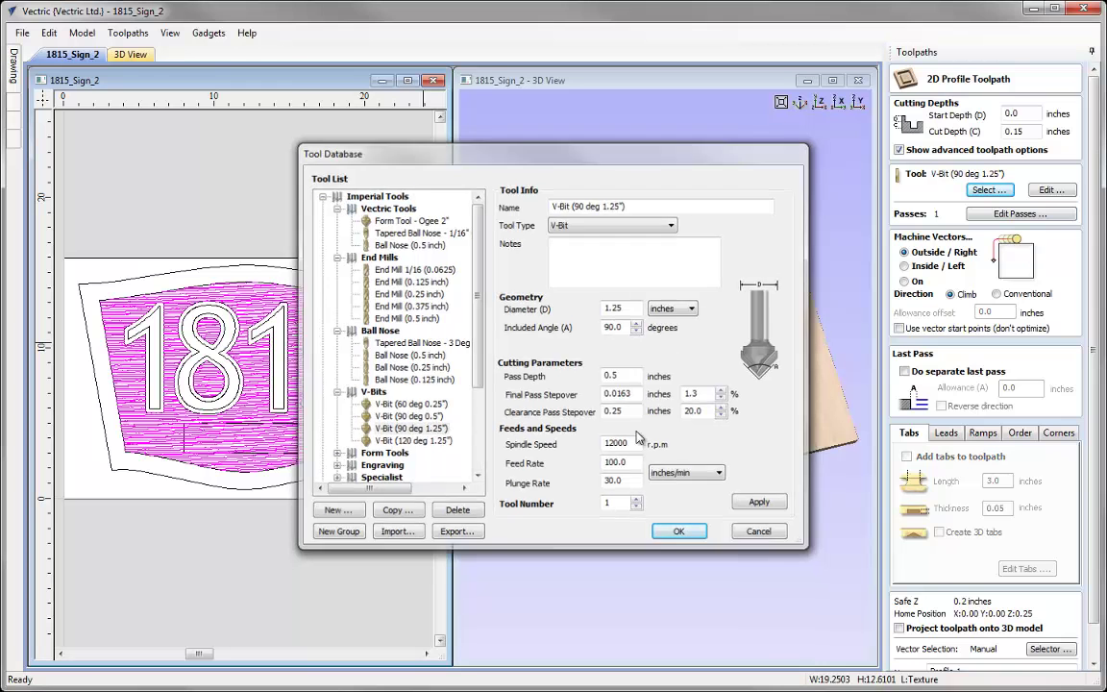
pyautogui.click(680, 533)
pyautogui.click(907, 282)
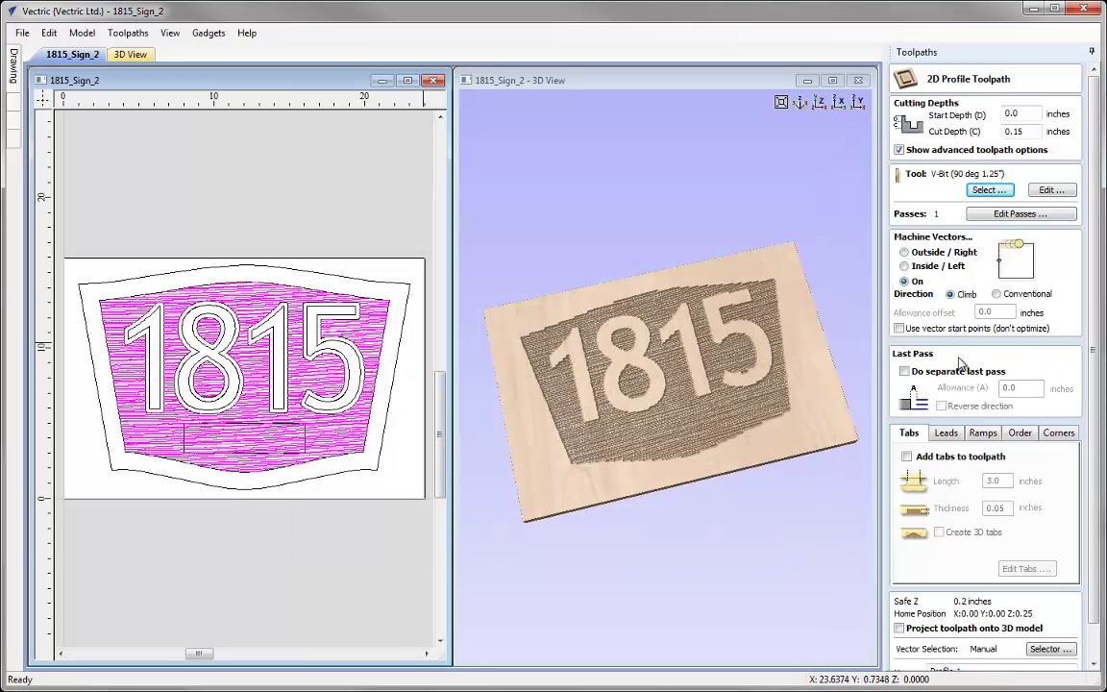
# - Select the vectors on the VProfile layer for the profile toolpath and associate that selection with it
pyautogui.scroll(-2, 1095, 349)
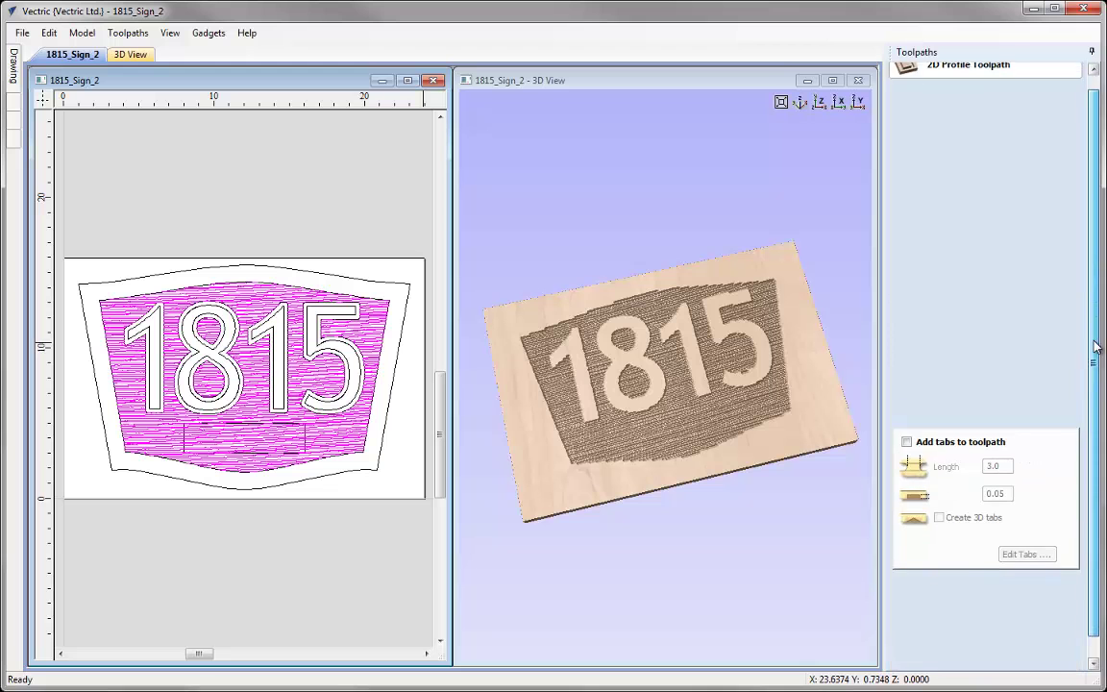
pyautogui.click(1061, 612)
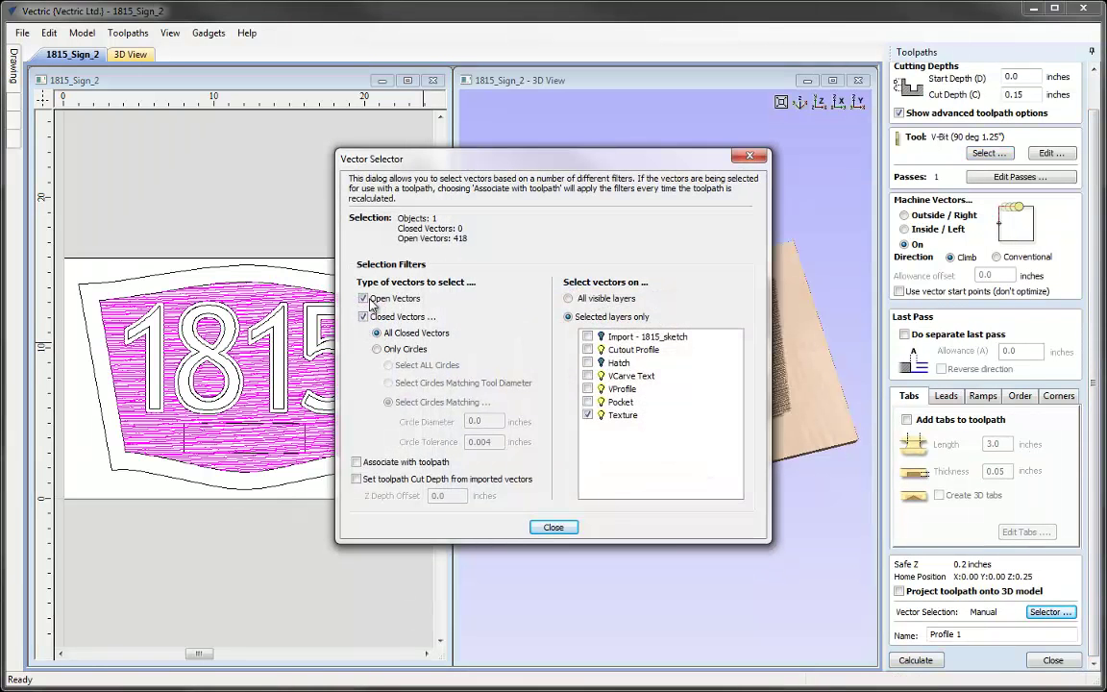
pyautogui.click(587, 389)
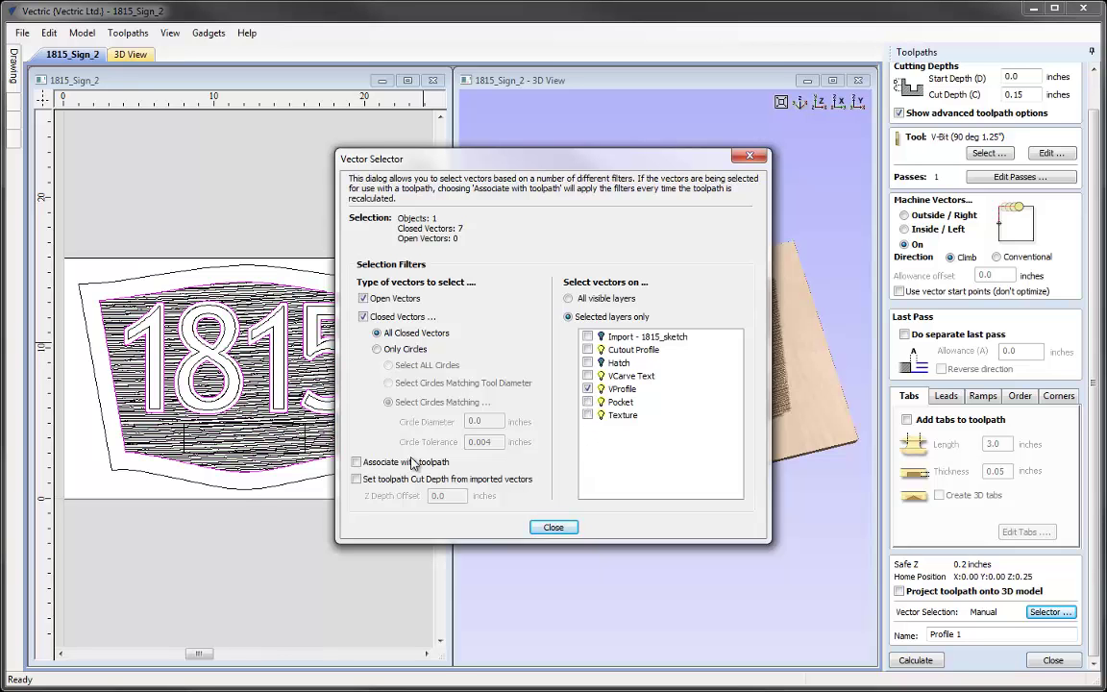
pyautogui.click(356, 462)
pyautogui.click(554, 528)
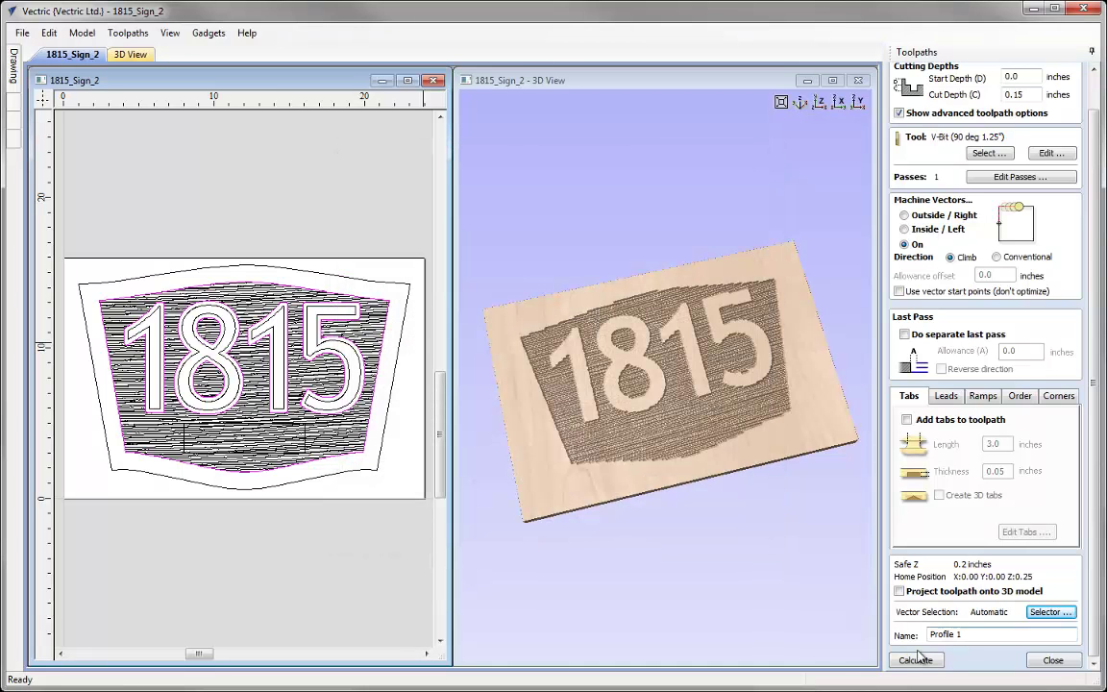
# - Name the profile toolpath VProfile and calculate it
pyautogui.click(975, 633)
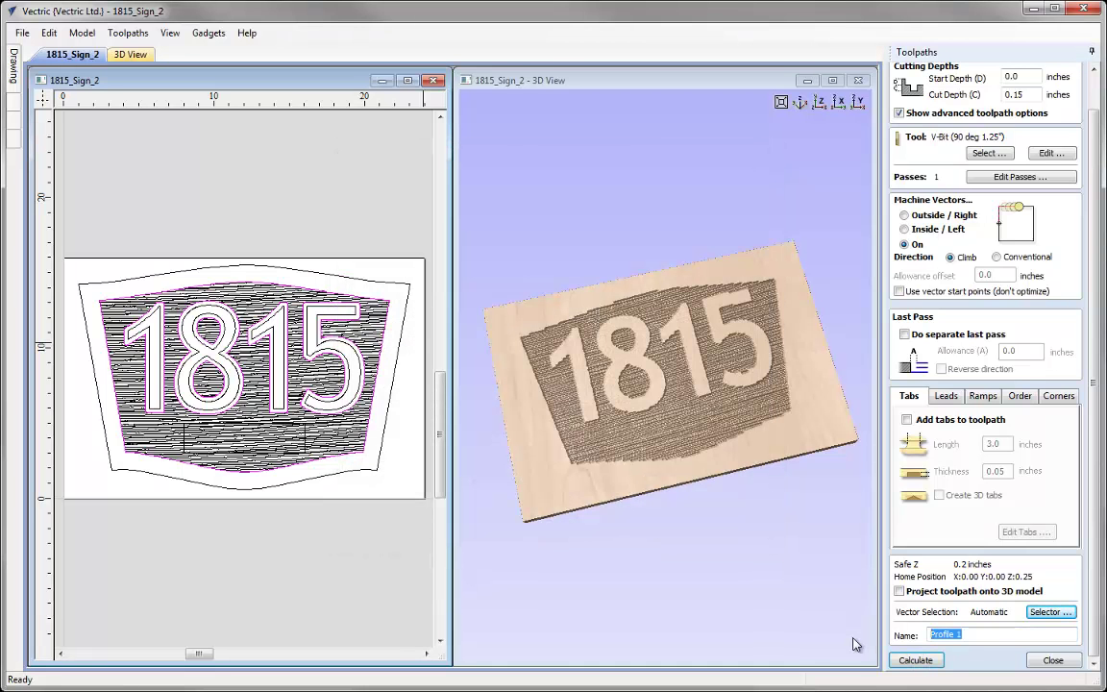
pyautogui.write('VProfile')
pyautogui.click(916, 661)
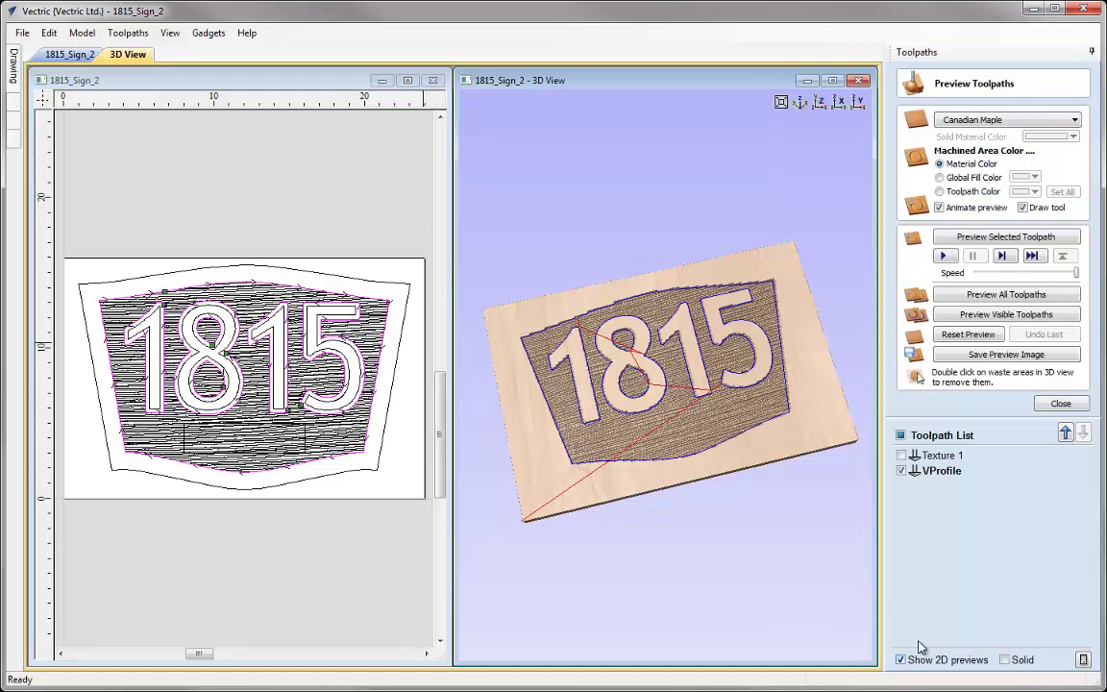
# - Preview the VProfile toolpath on the textured block in the enlarged 3D view and close the preview
pyautogui.doubleClick(748, 80)
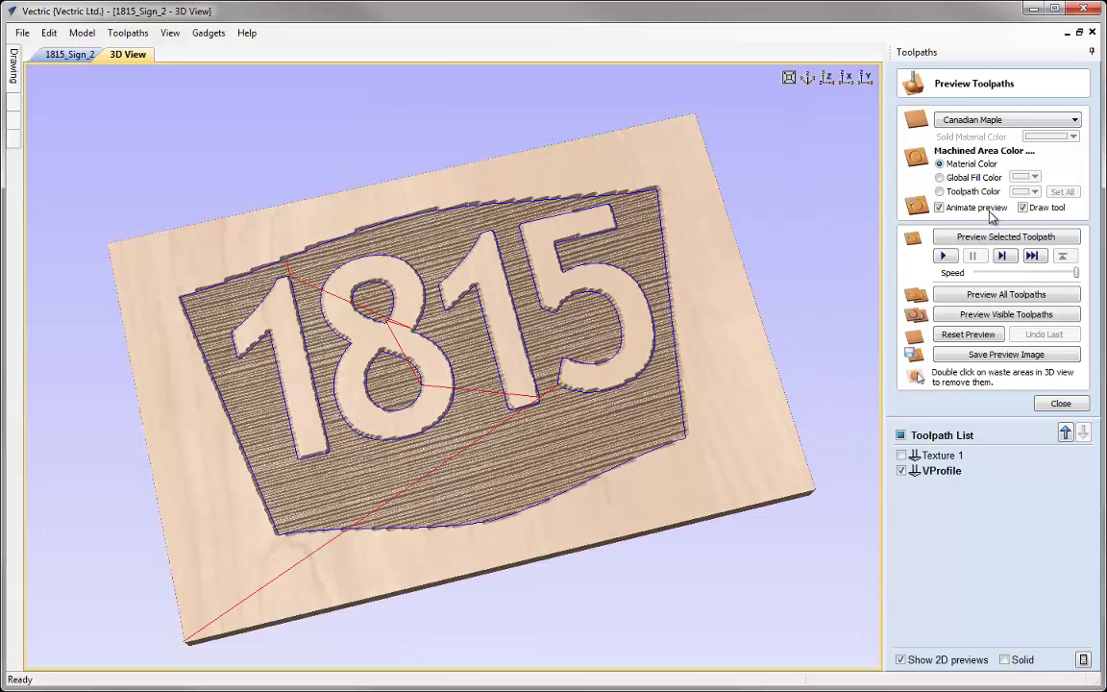
pyautogui.click(1009, 238)
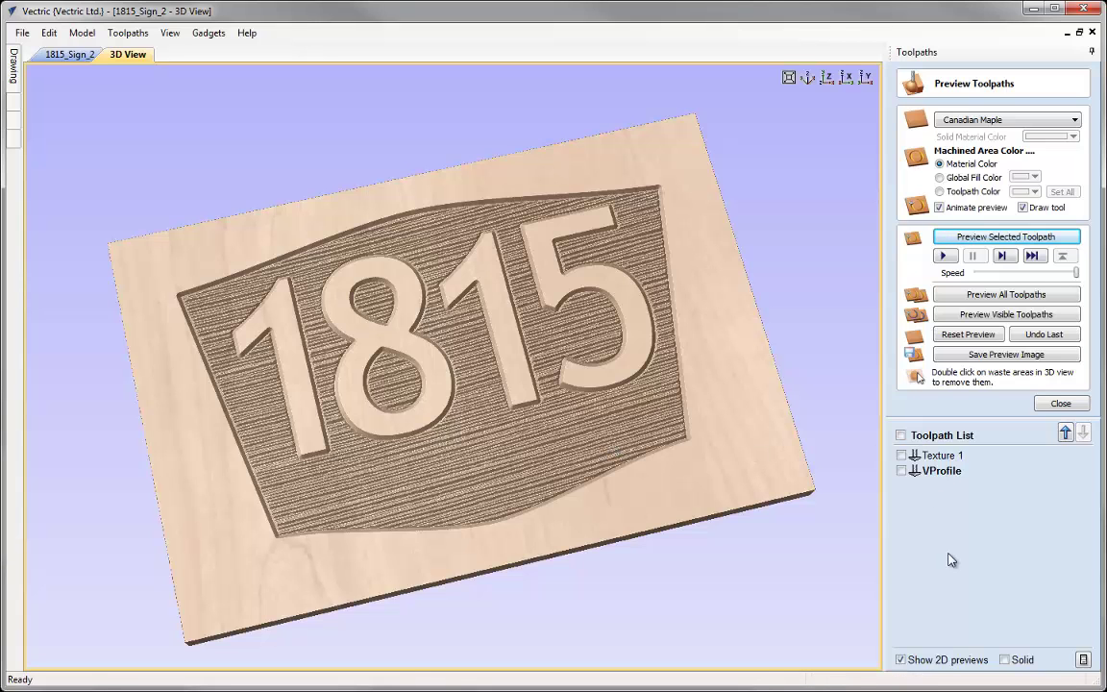
pyautogui.click(1058, 404)
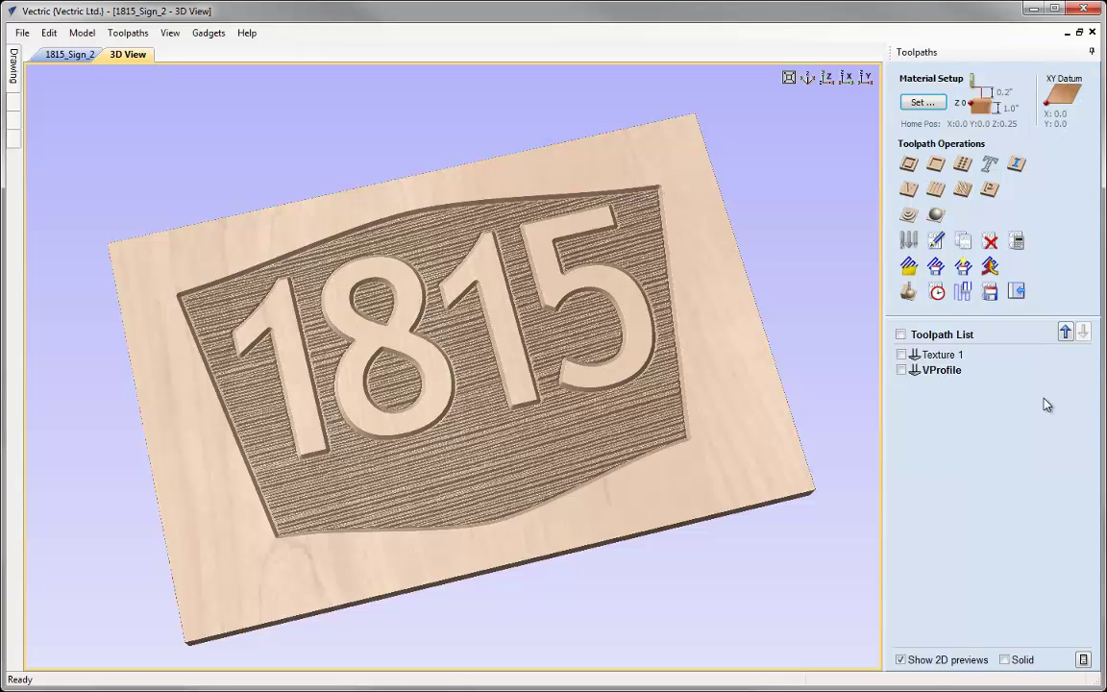
# - Start a V-Carve / Engraving toolpath and assign the V-Bit (90 deg 1.25") as its tool
pyautogui.press('F4')
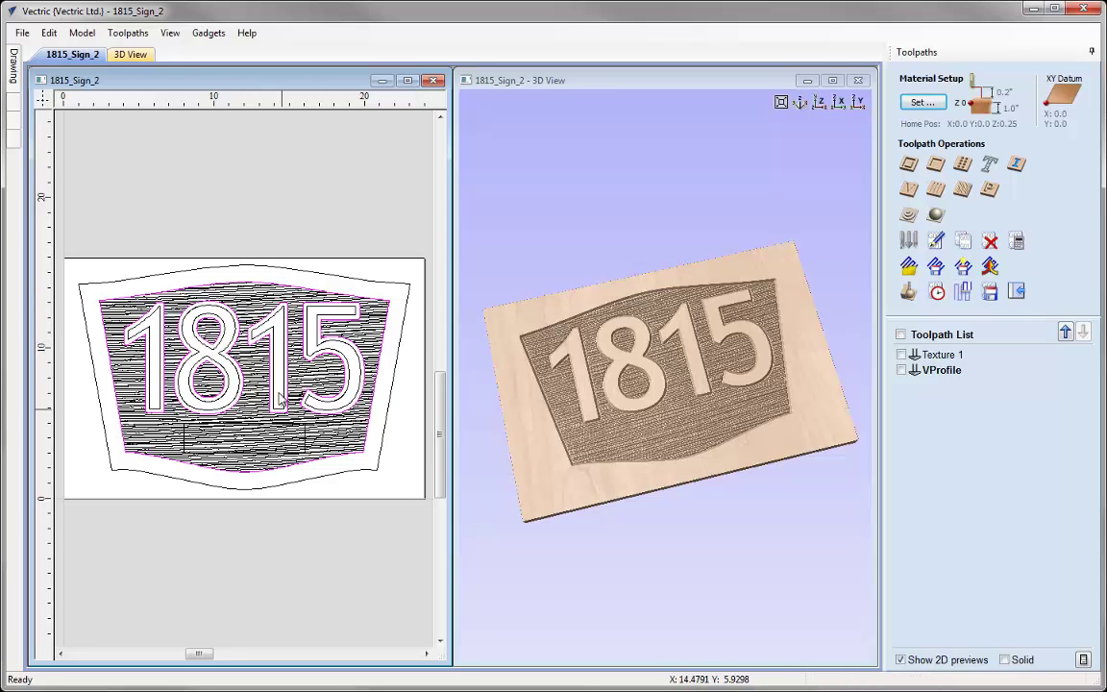
pyautogui.click(911, 191)
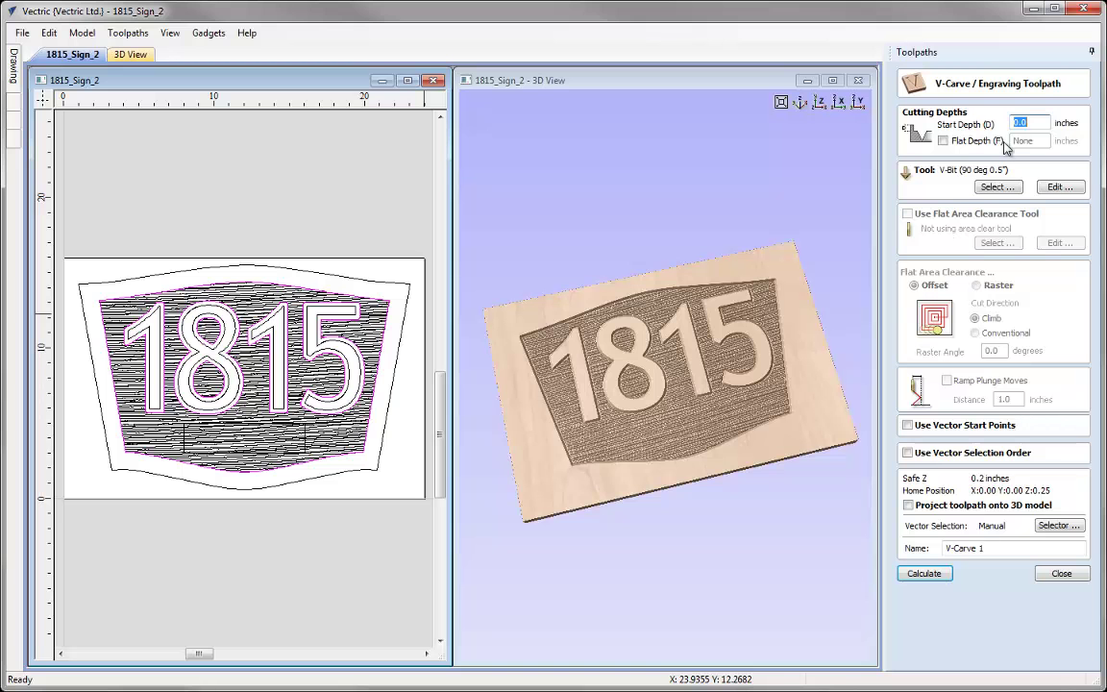
pyautogui.click(998, 186)
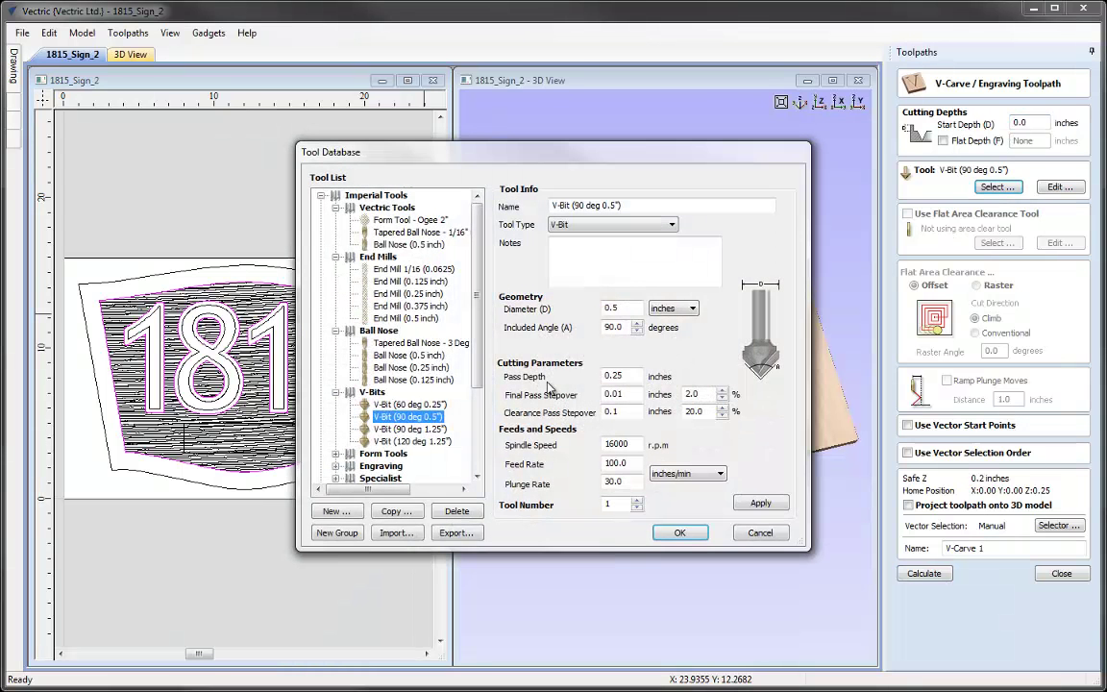
pyautogui.click(408, 429)
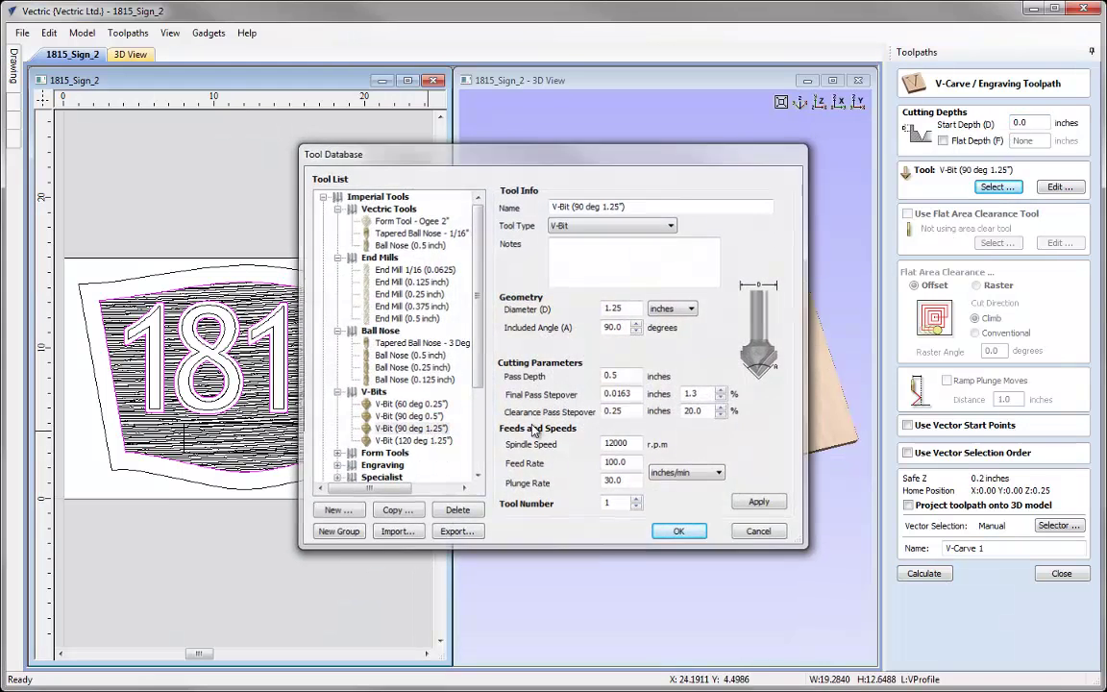
pyautogui.click(680, 532)
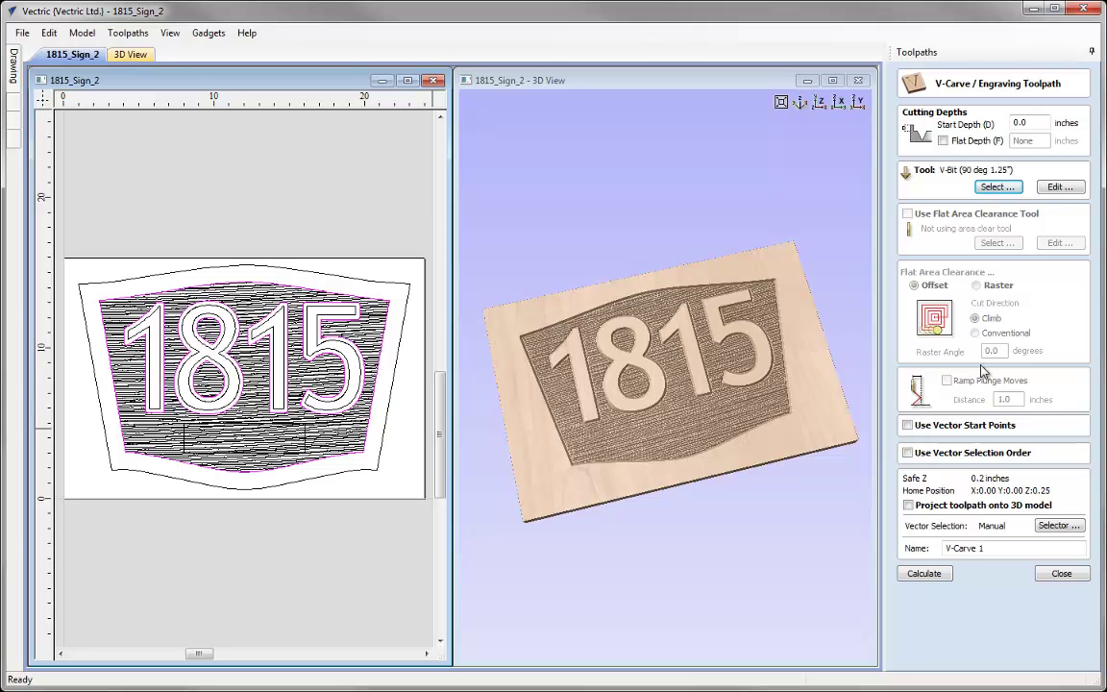
# - Limit the V-carve toolpath to vectors on the VCarve Text layer, associate that selection with it and calculate V-Carve 1
pyautogui.click(1058, 526)
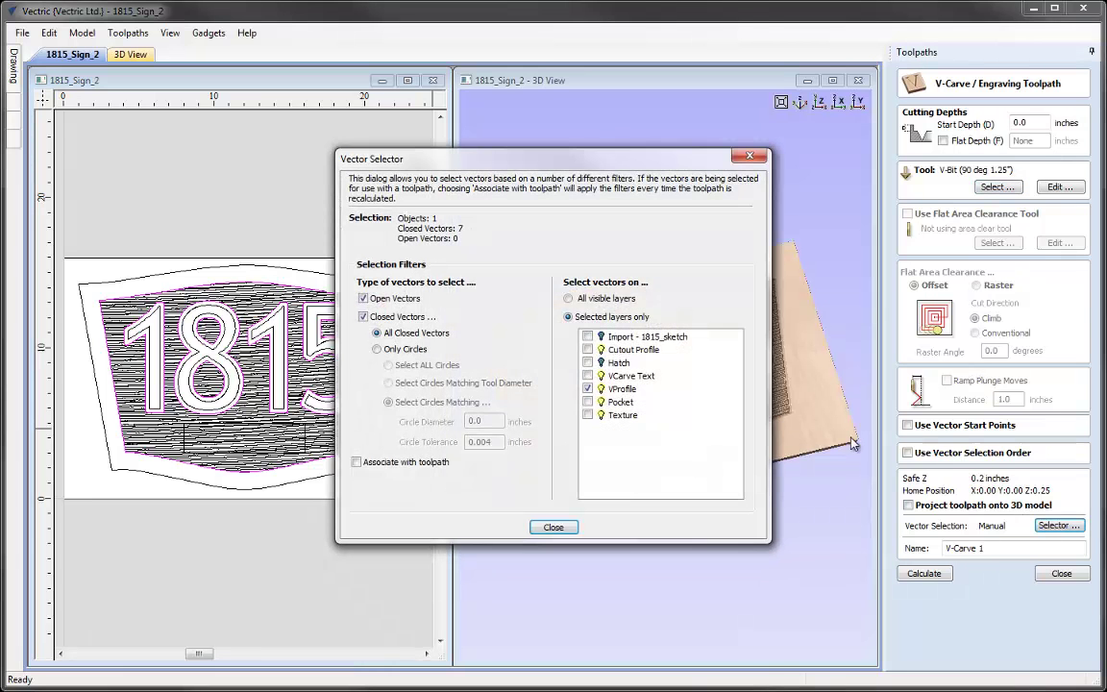
pyautogui.click(589, 389)
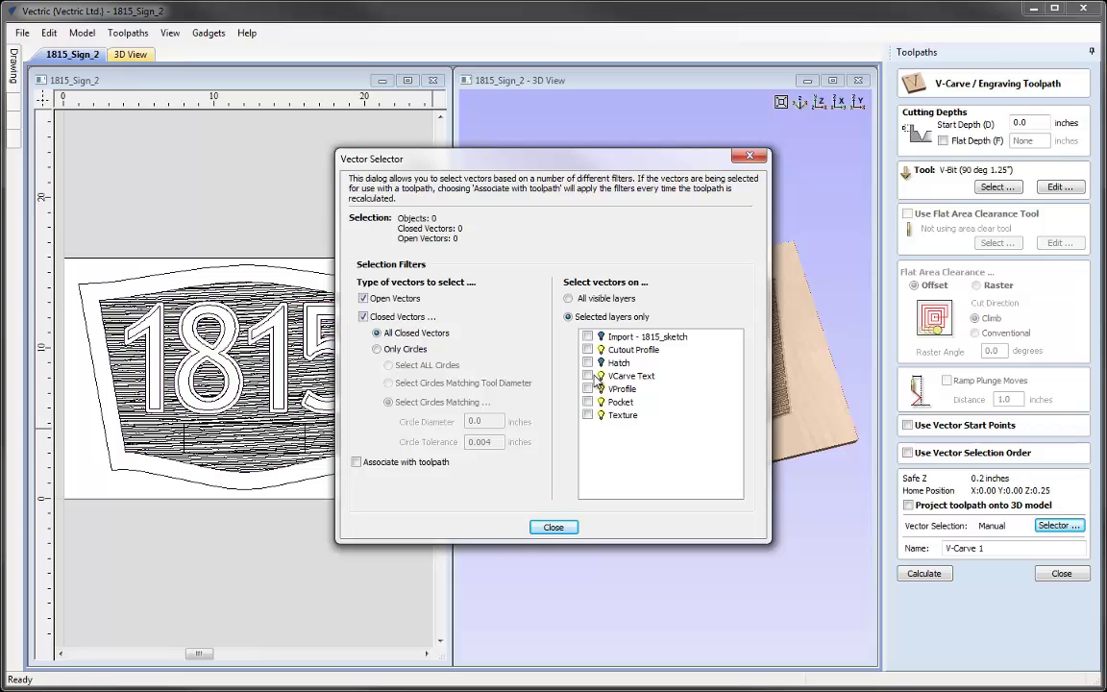
pyautogui.click(588, 376)
pyautogui.click(356, 463)
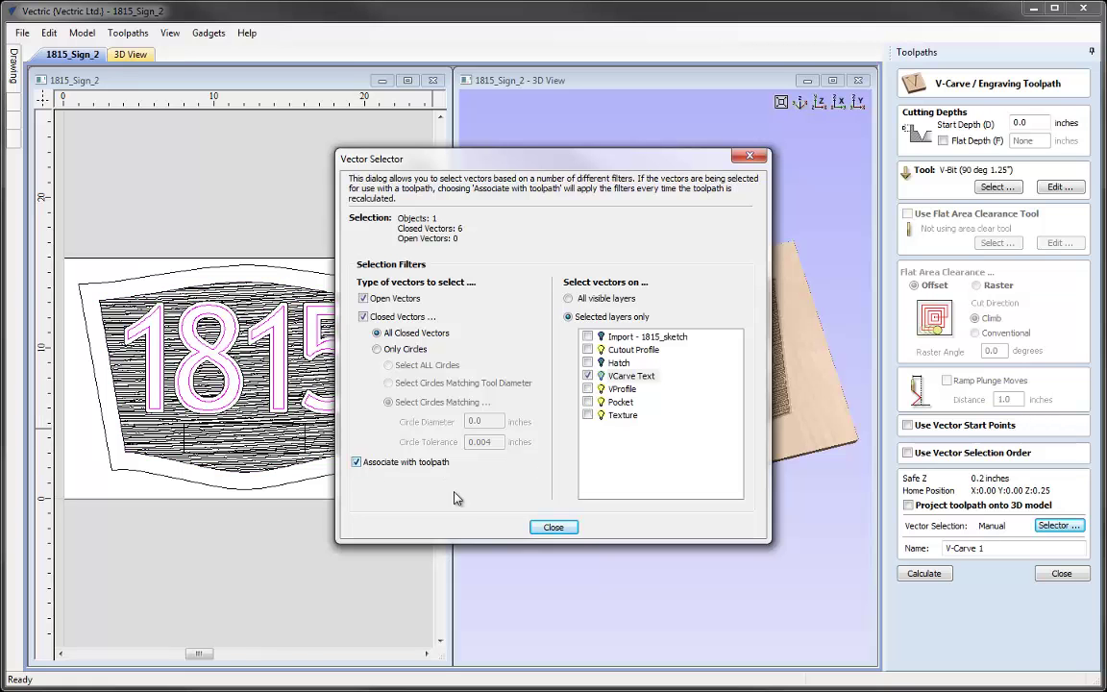
pyautogui.click(554, 528)
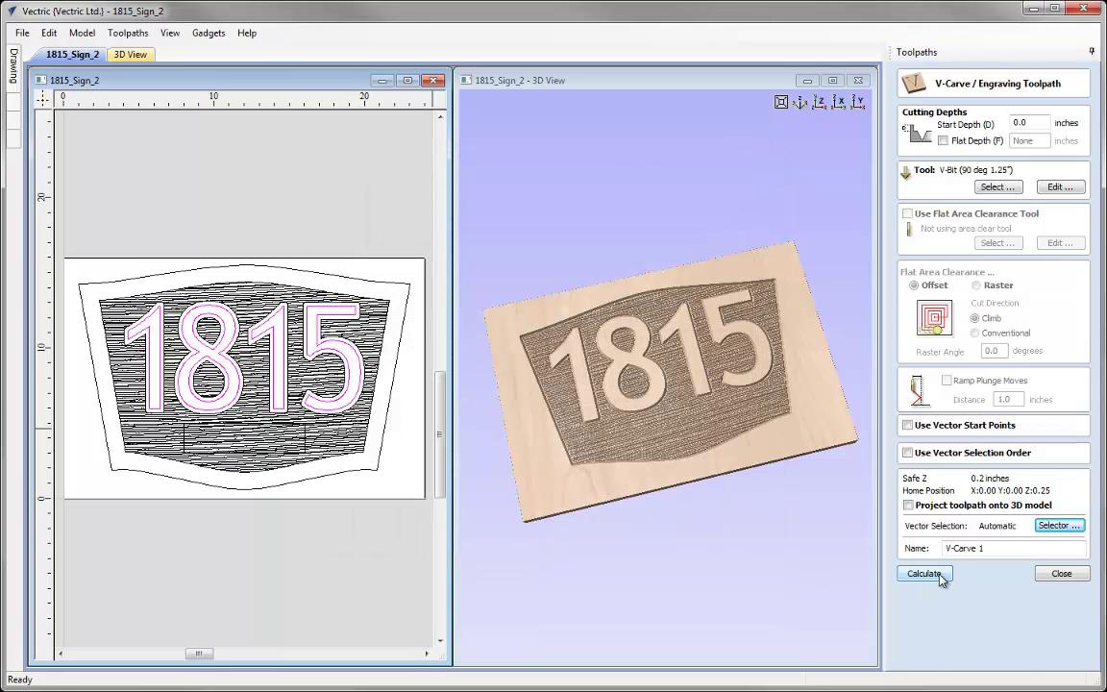
pyautogui.click(937, 575)
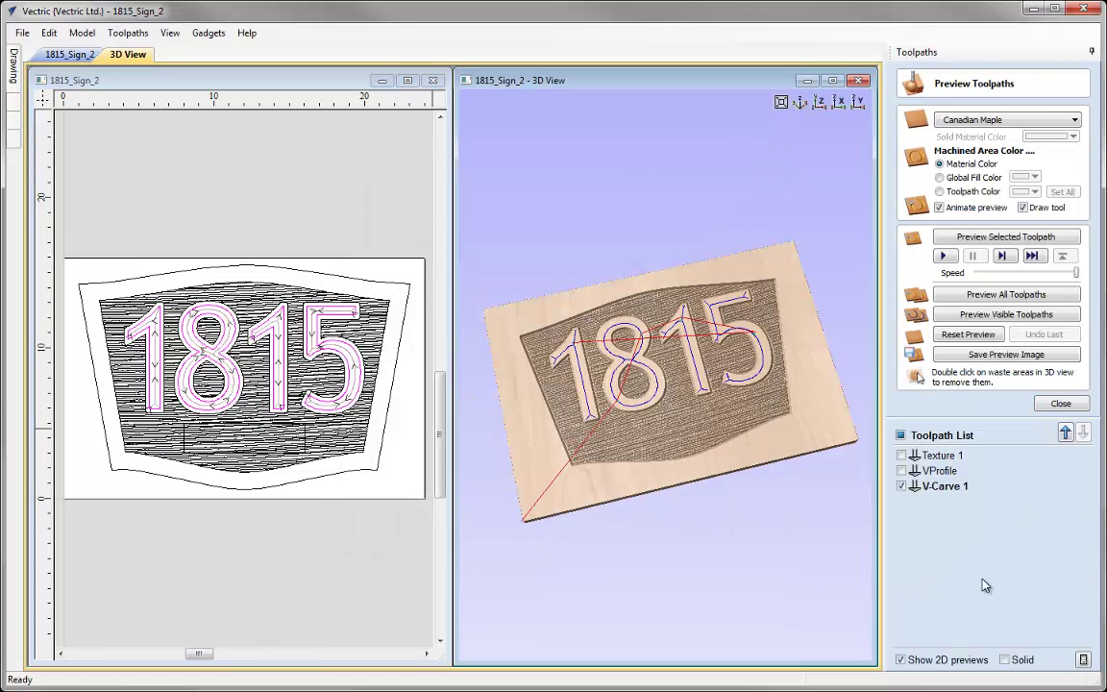
# - Inspect the V-carve plunge positions on the numbers in 3D and recalculate V-Carve 1 using the vector start points
pyautogui.click(832, 84)
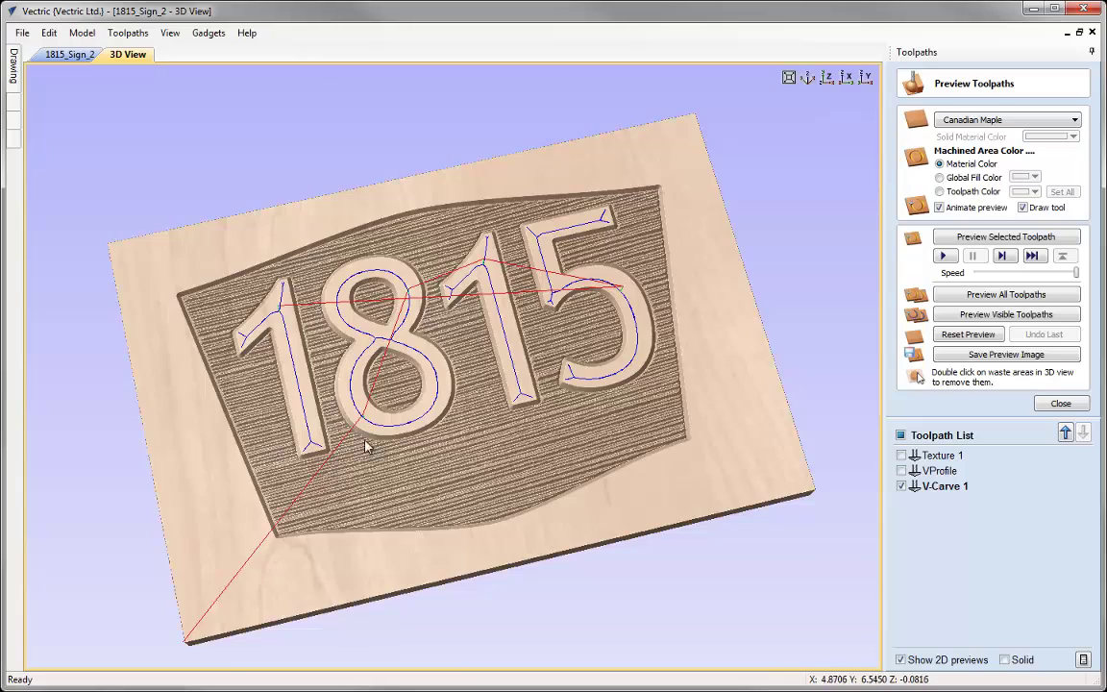
pyautogui.scroll(3, 476, 405)
pyautogui.moveTo(476, 405); pyautogui.dragTo(421, 510)
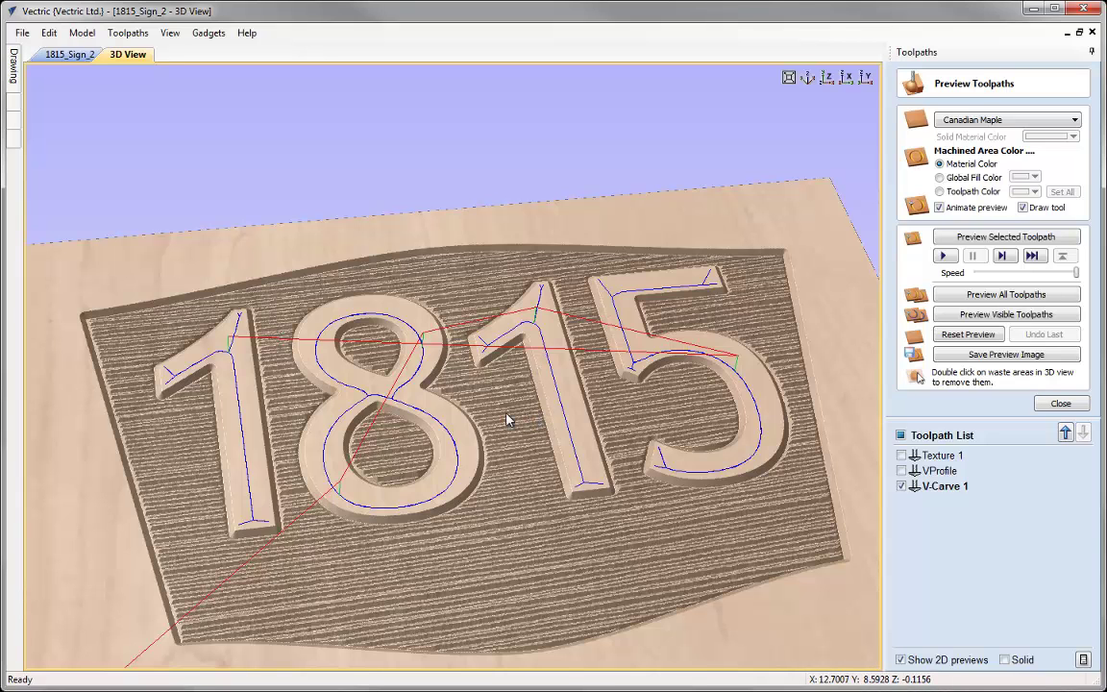
pyautogui.doubleClick(933, 487)
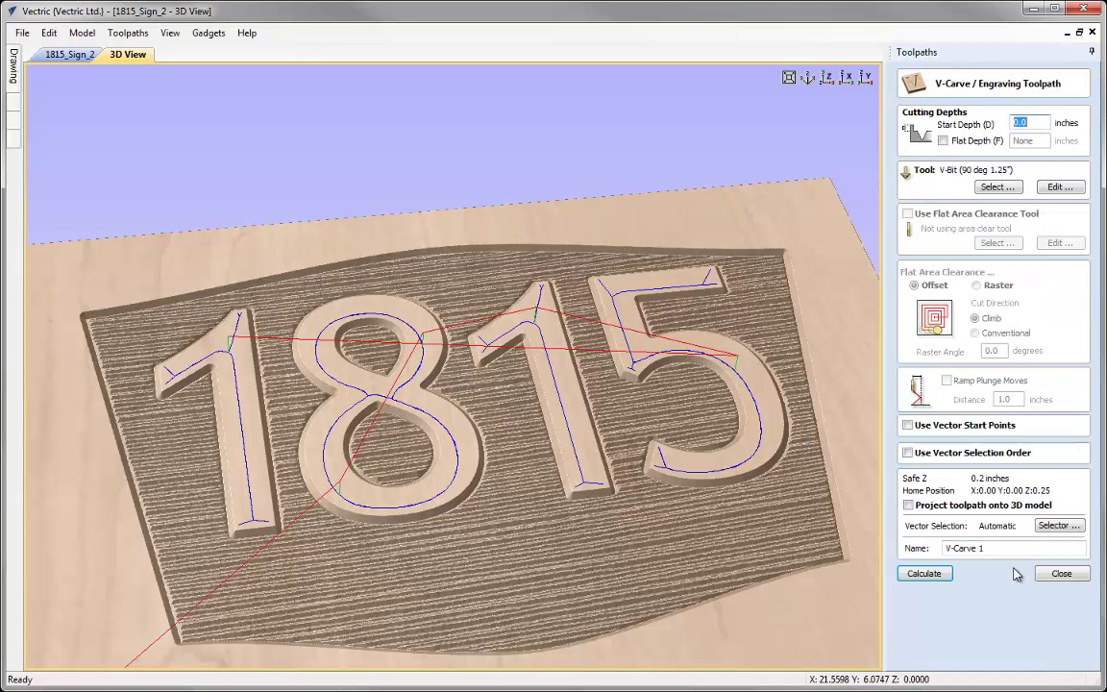
pyautogui.click(909, 425)
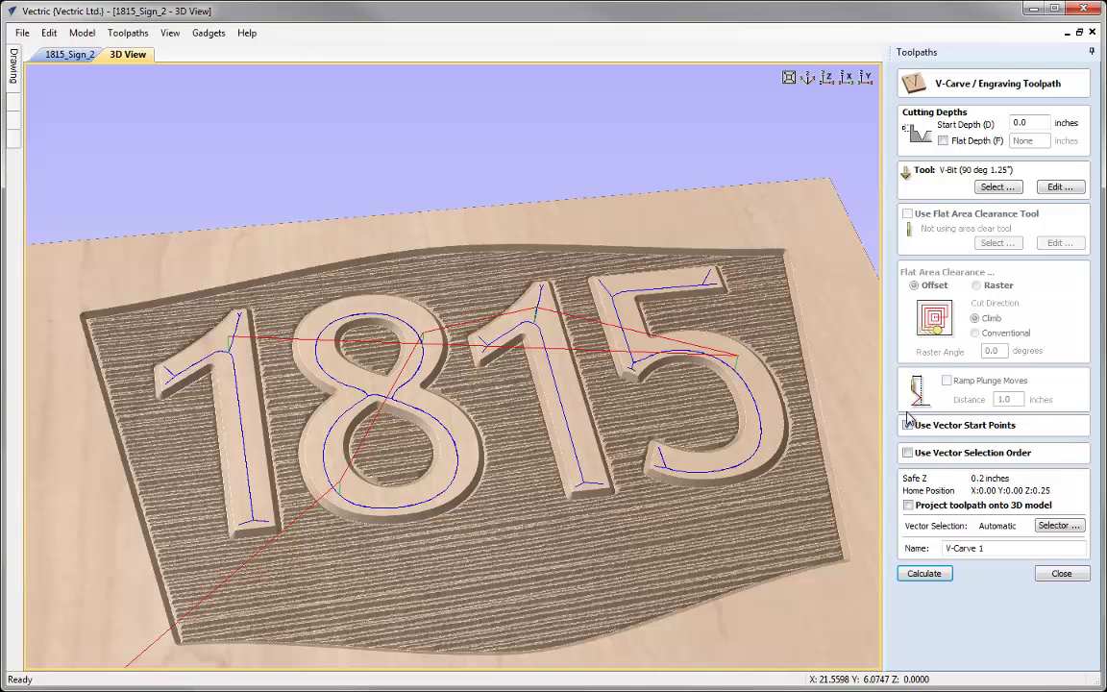
pyautogui.click(923, 574)
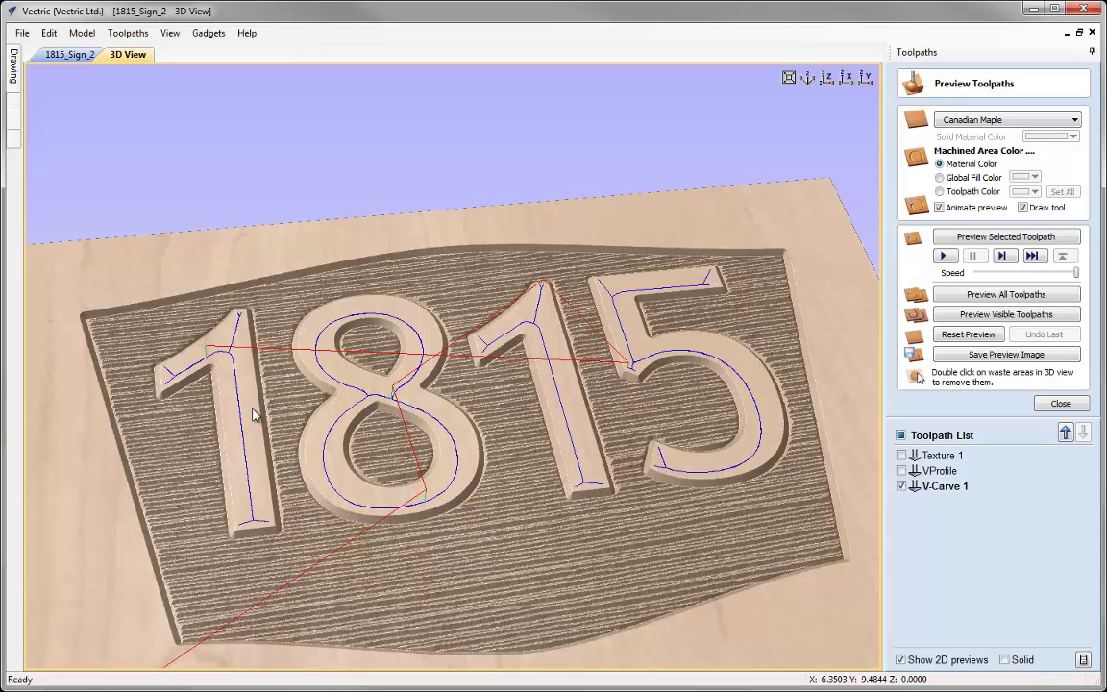
# - Ungroup the inner 1815 number vectors onto the group's layer in the 2D drawing
pyautogui.click(68, 54)
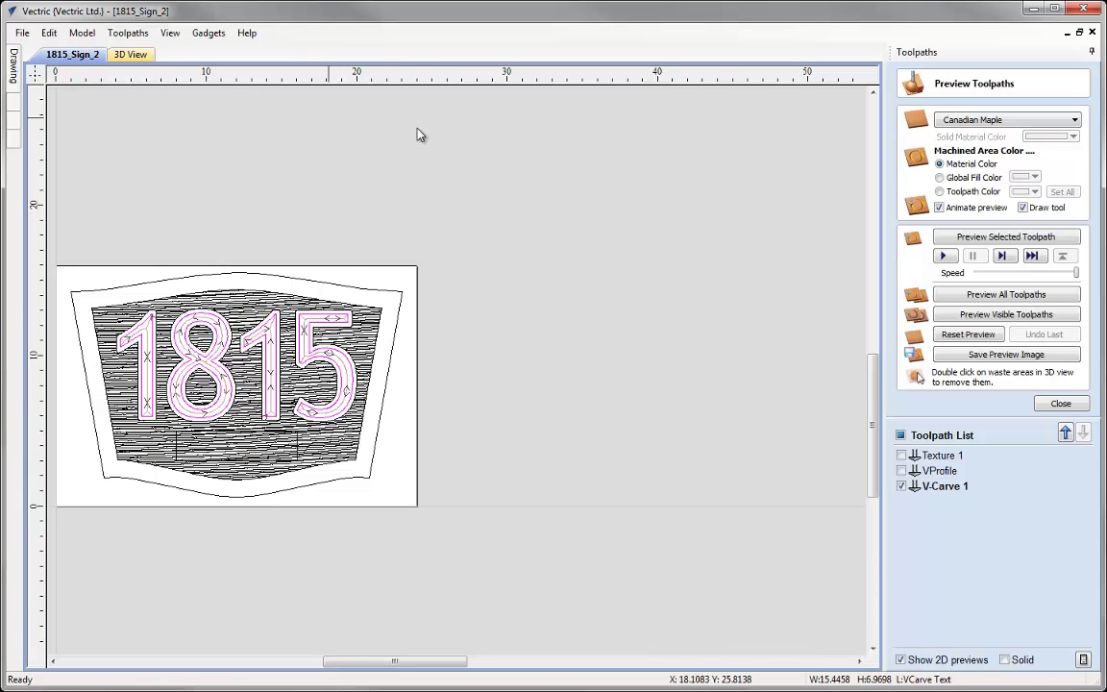
pyautogui.press('F6')
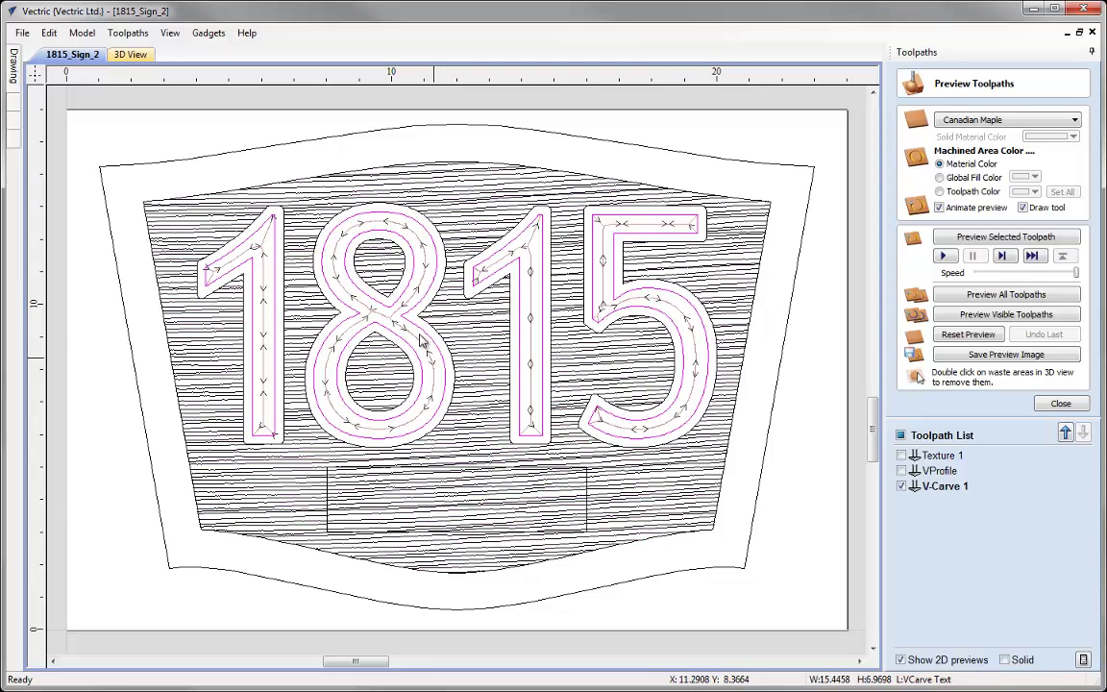
pyautogui.rightClick(271, 229)
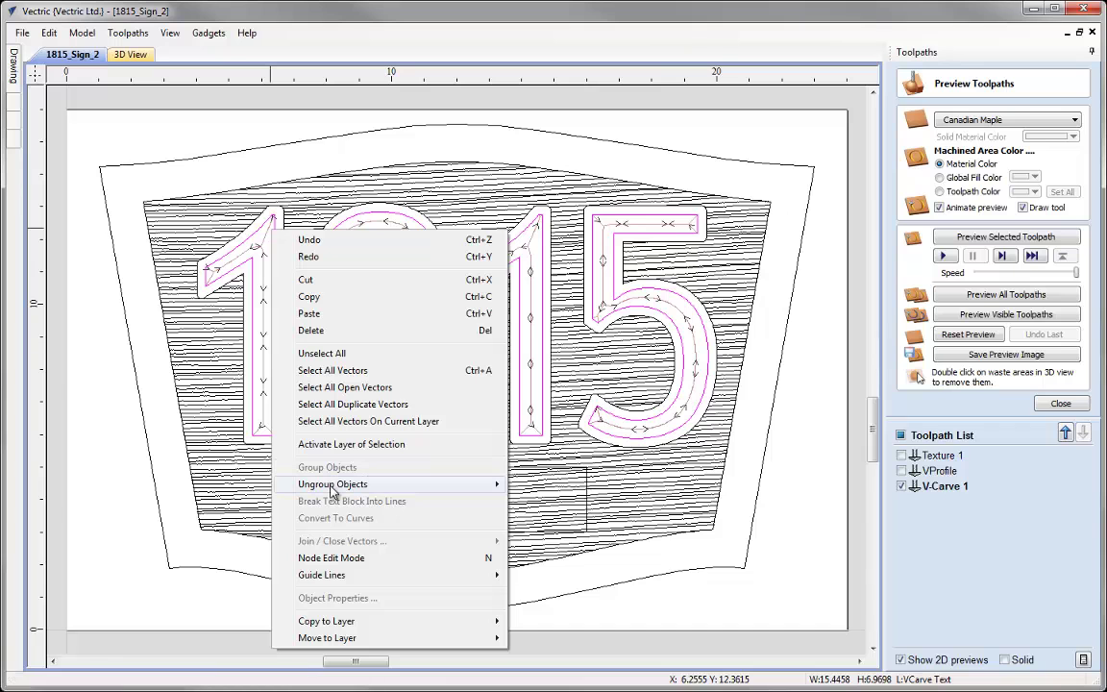
pyautogui.moveTo(333, 492)
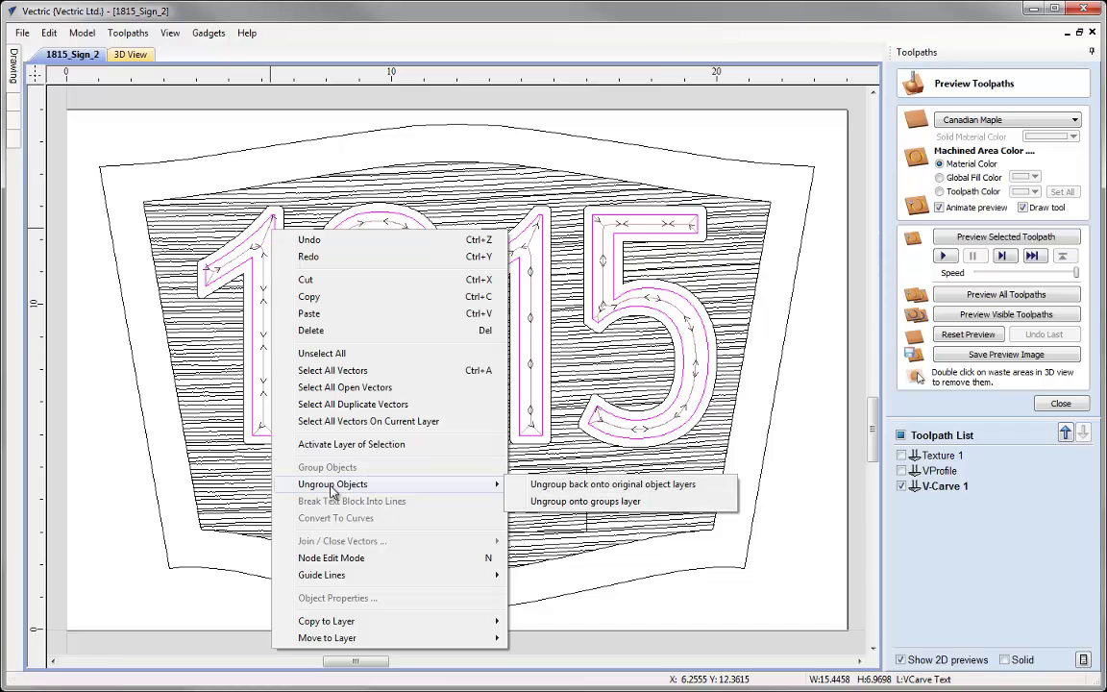
pyautogui.click(577, 502)
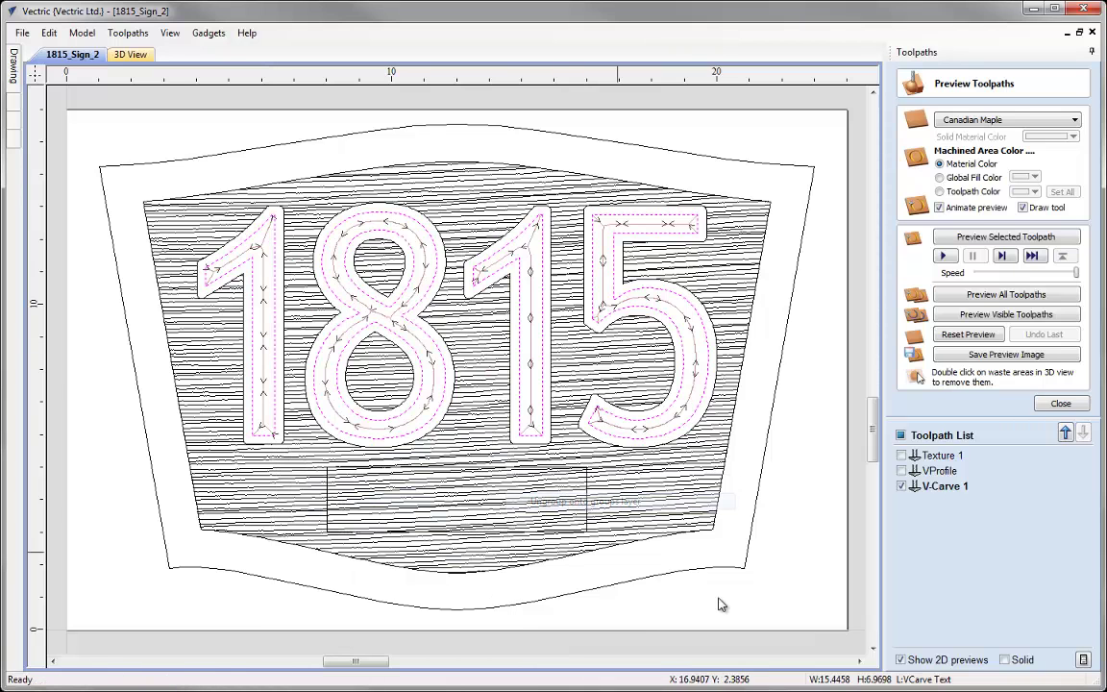
# - Hide the V-Carve 1 toolpath and make the bottom-left corner node of the first 1's inner outline its start point
pyautogui.click(902, 486)
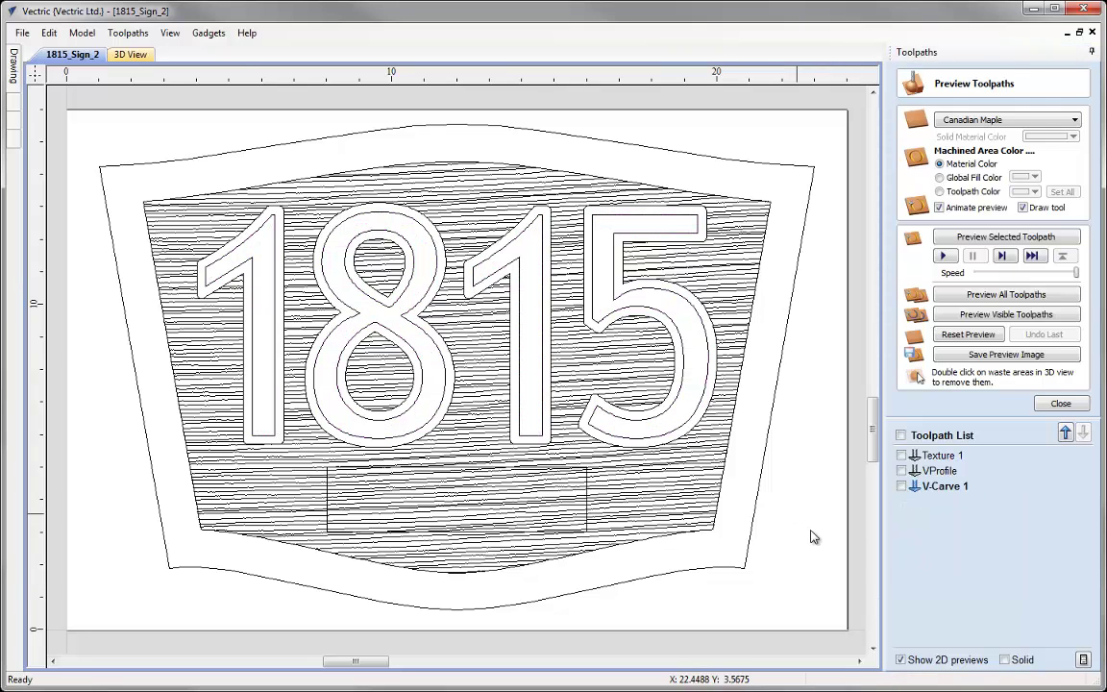
pyautogui.click(249, 263)
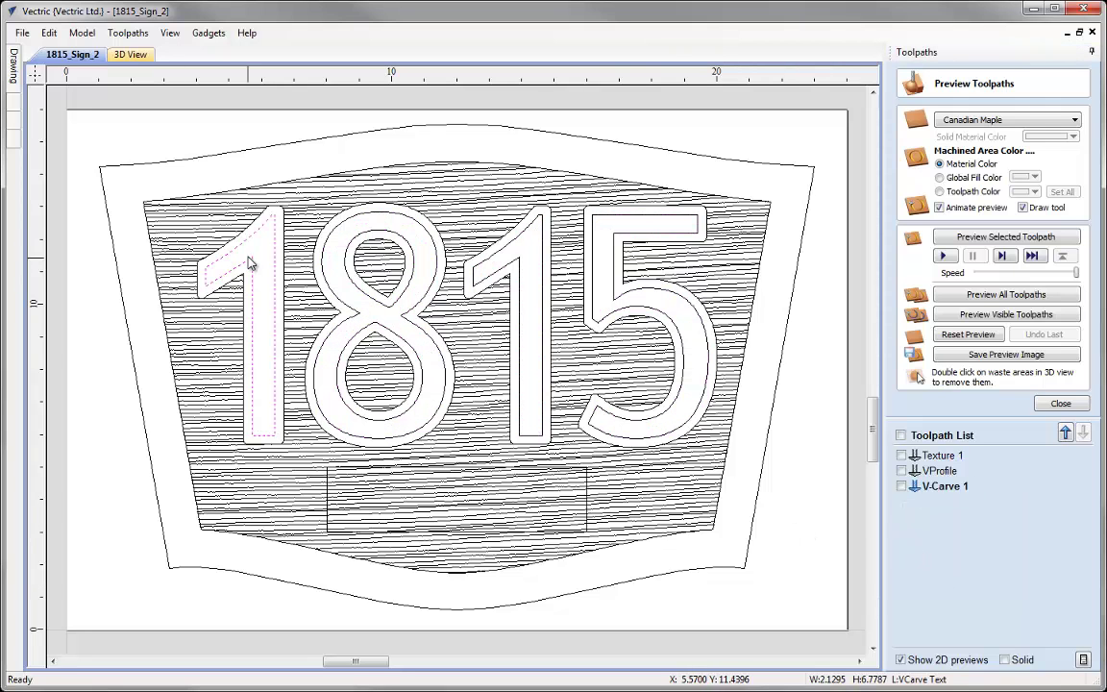
pyautogui.doubleClick(249, 264)
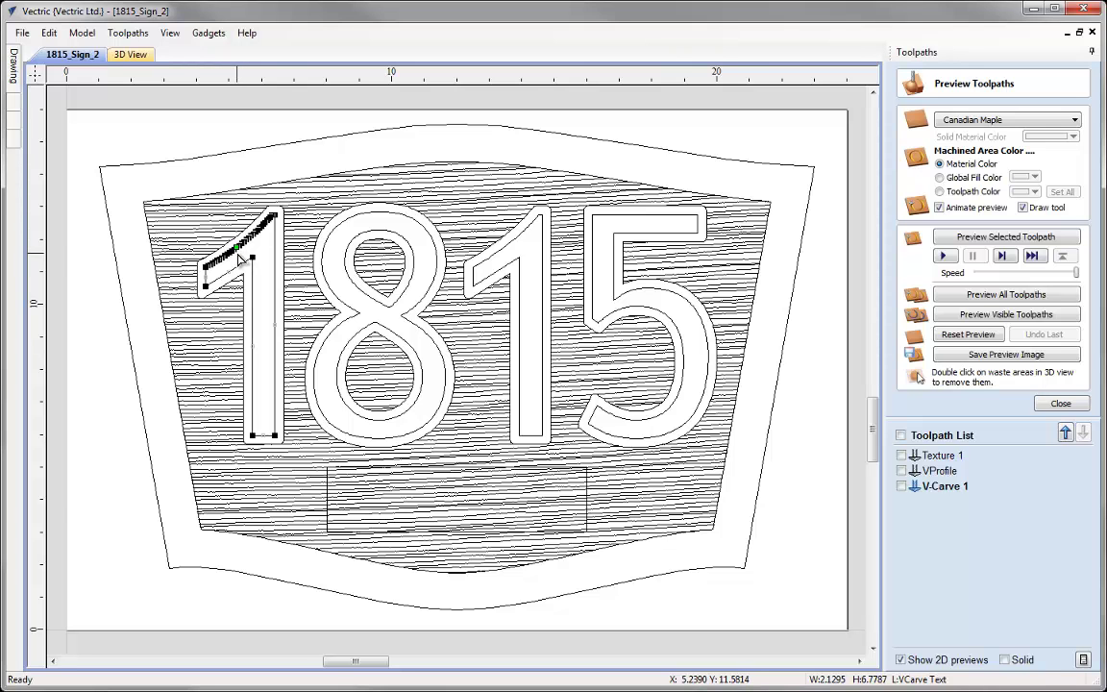
pyautogui.scroll(2, 238, 257)
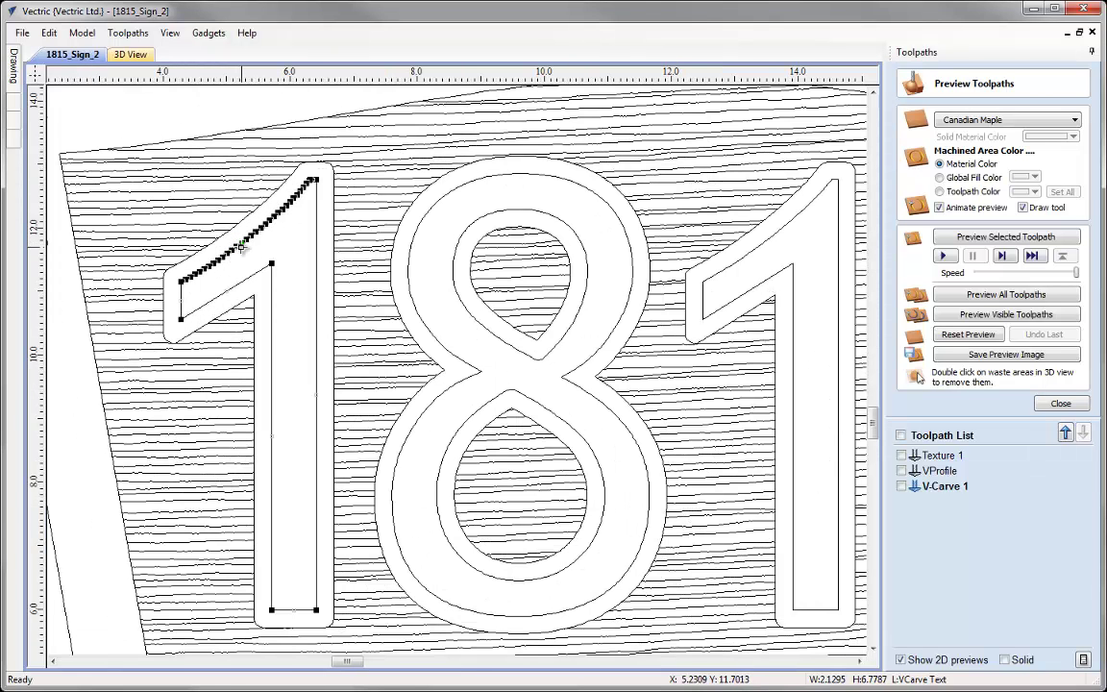
pyautogui.click(241, 244)
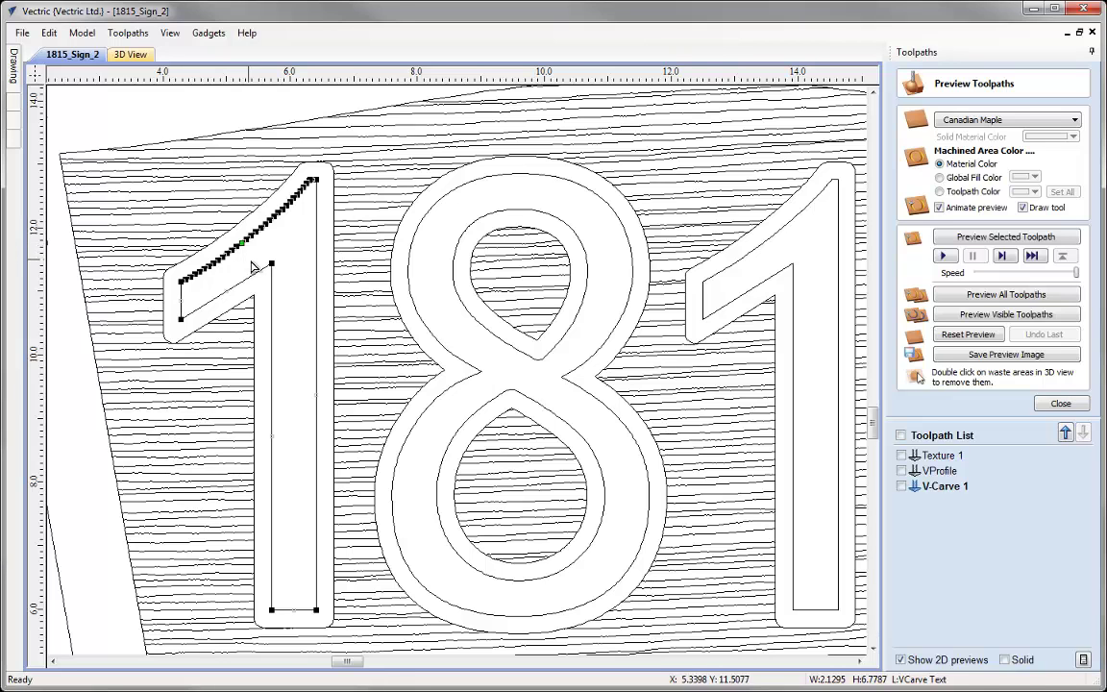
pyautogui.rightClick(272, 611)
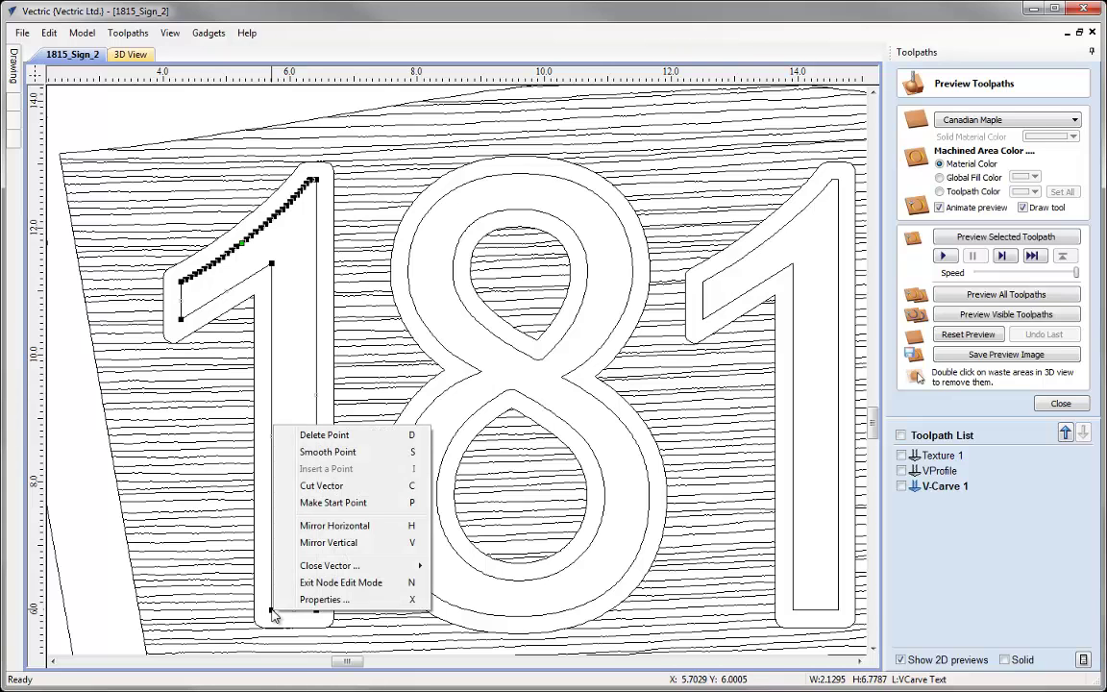
pyautogui.click(377, 504)
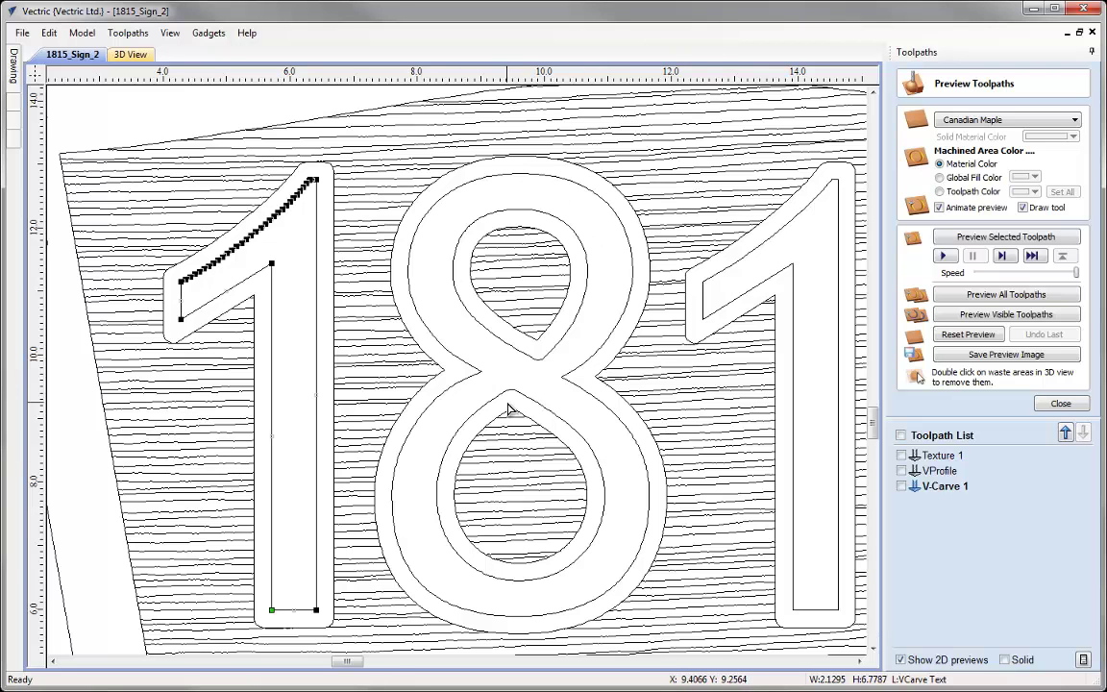
# - Set start points at the left waist node of the 8, the lower flag-tip corner of the second 1 and the top-left corner of the 5
pyautogui.click(480, 372)
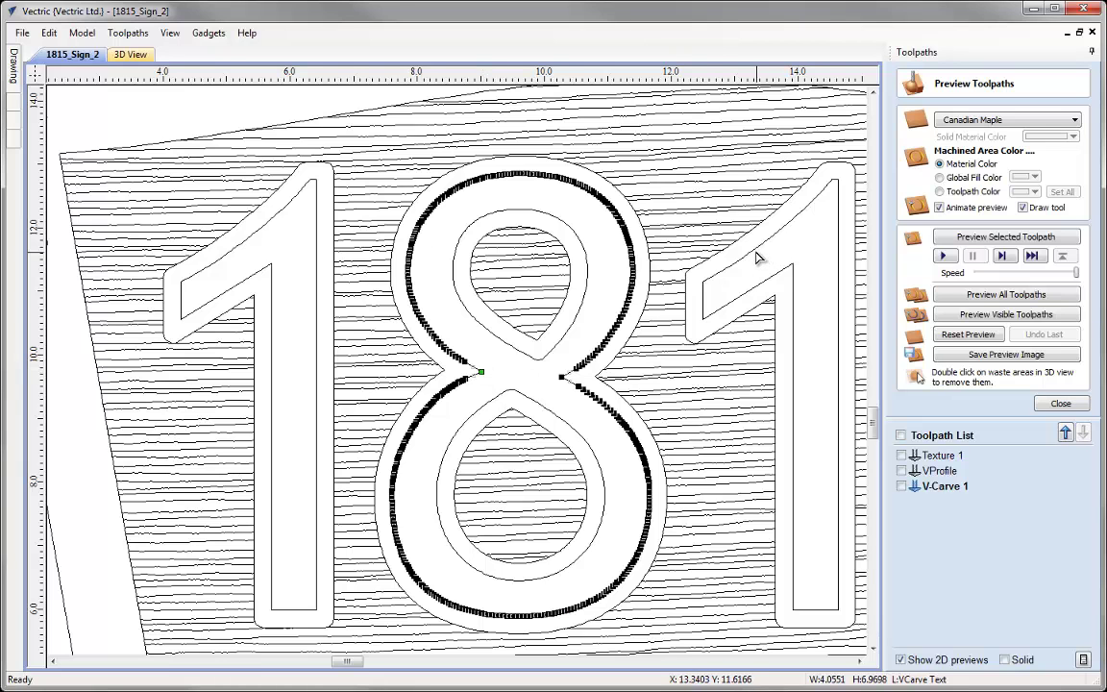
pyautogui.click(707, 335)
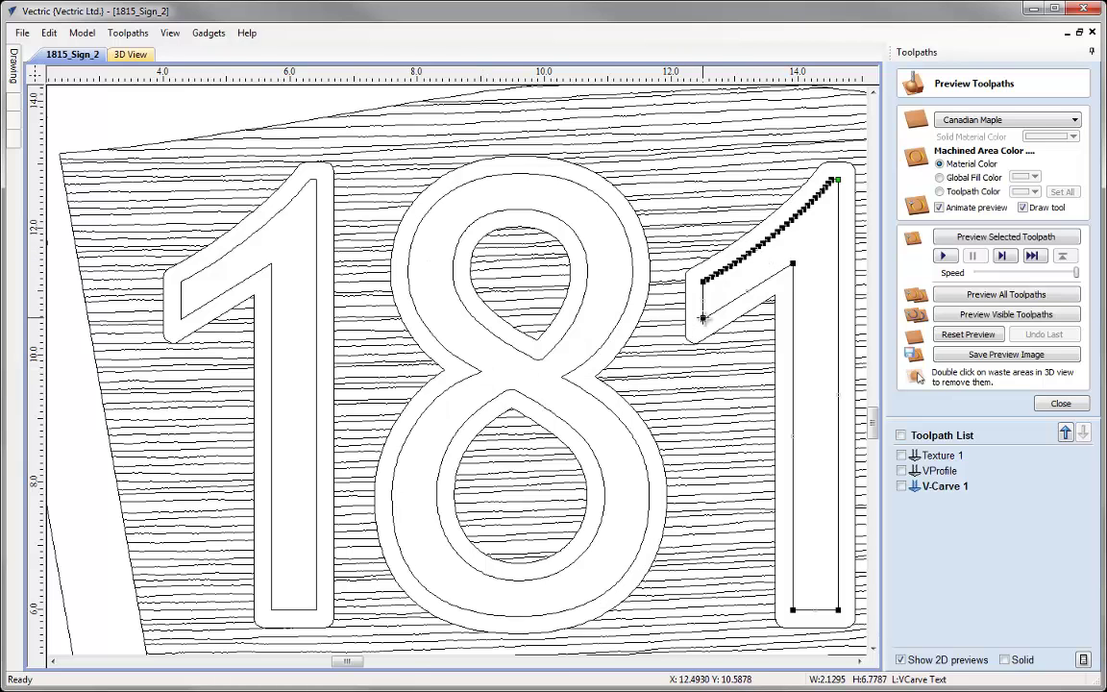
pyautogui.press('p')
pyautogui.press('Home')
pyautogui.click(626, 309)
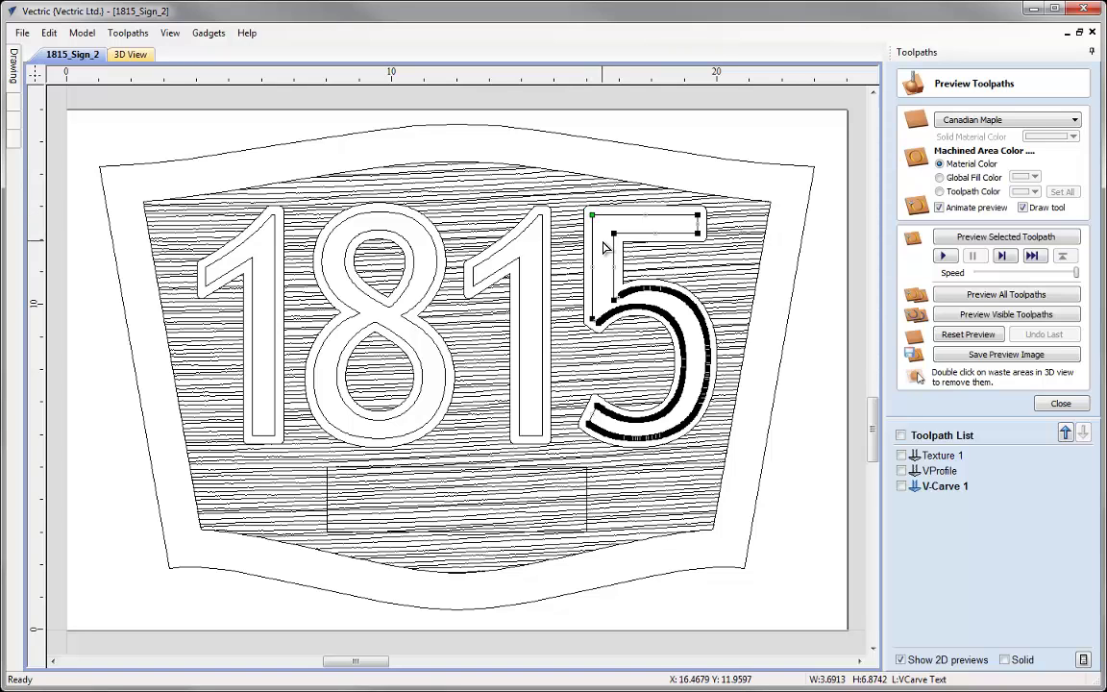
# - Recalculate V-Carve 1 using the new vector start points and inspect its plunge positions on the numbers in 3D
pyautogui.click(603, 247)
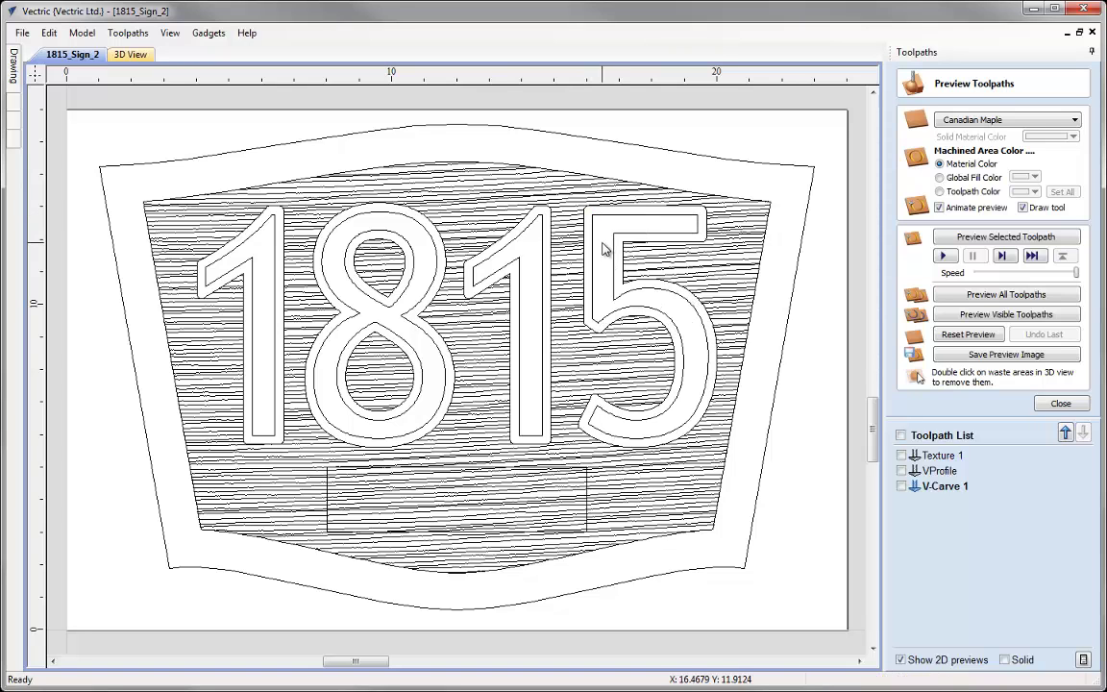
pyautogui.doubleClick(941, 487)
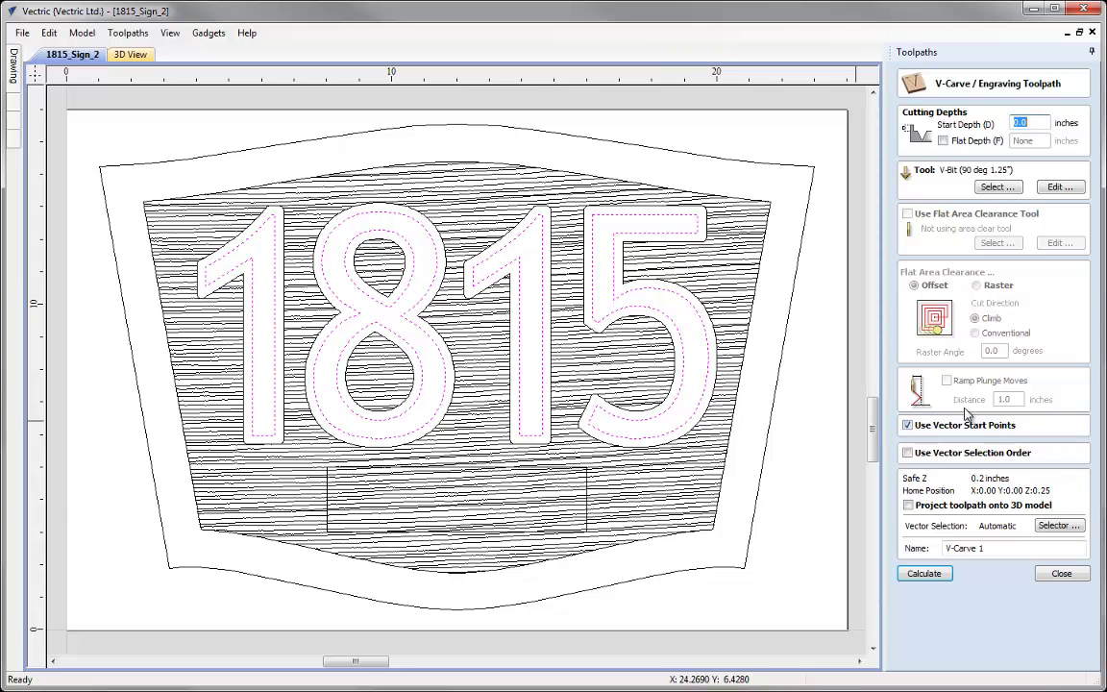
pyautogui.click(922, 574)
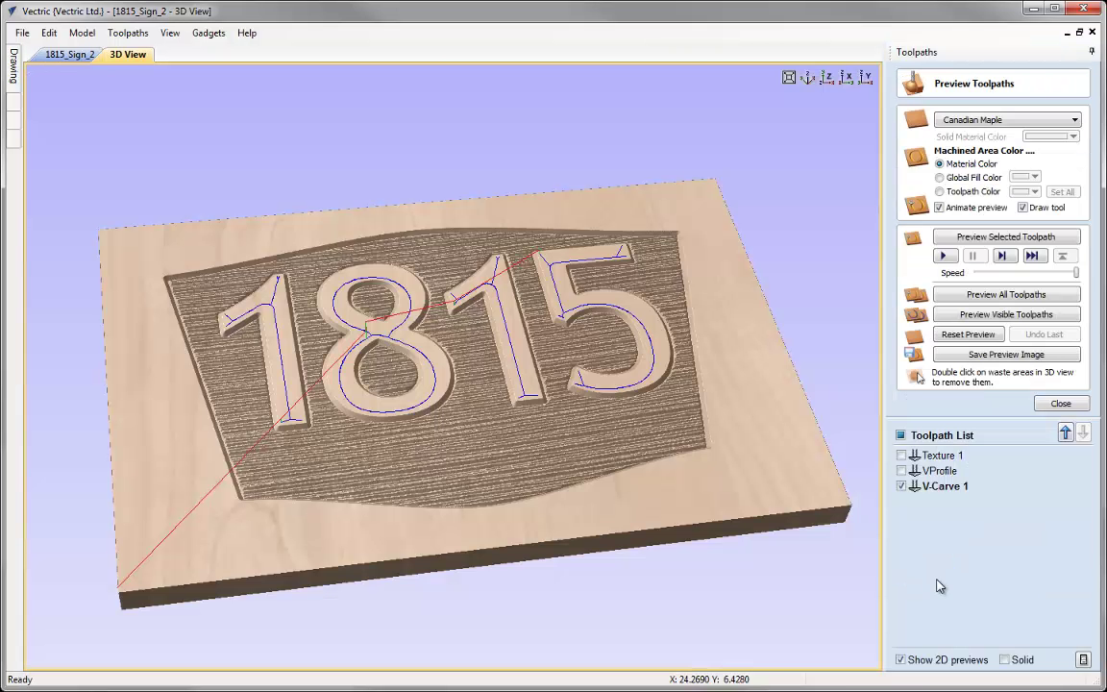
pyautogui.scroll(5, 457, 416)
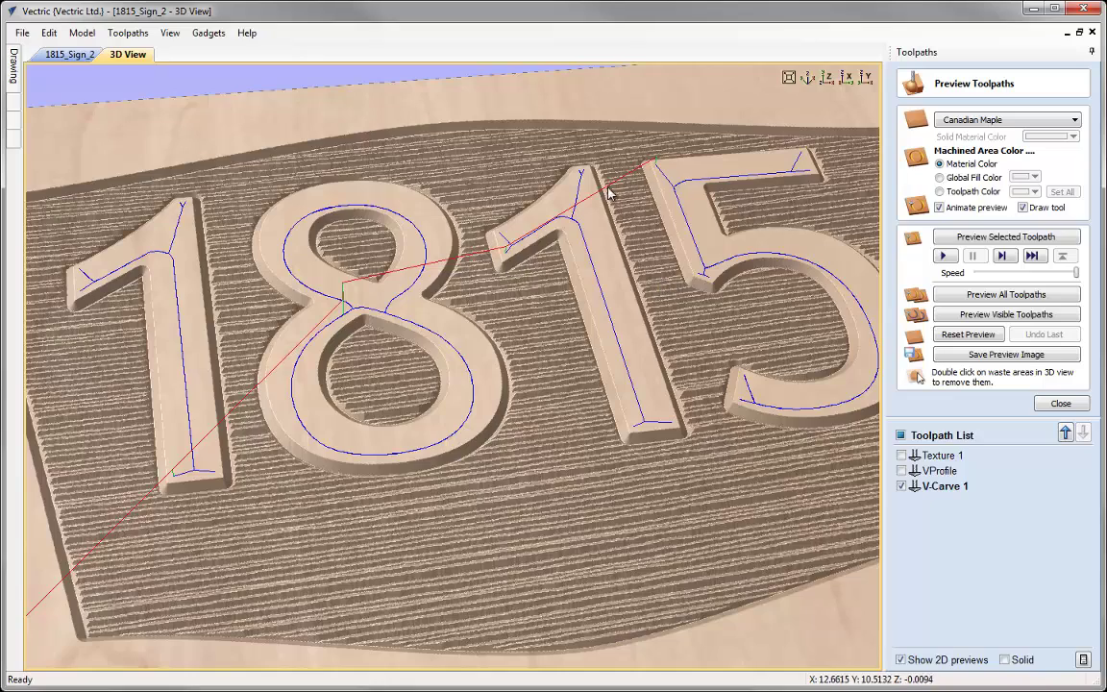
pyautogui.scroll(-5, 585, 368)
pyautogui.scroll(5, 507, 371)
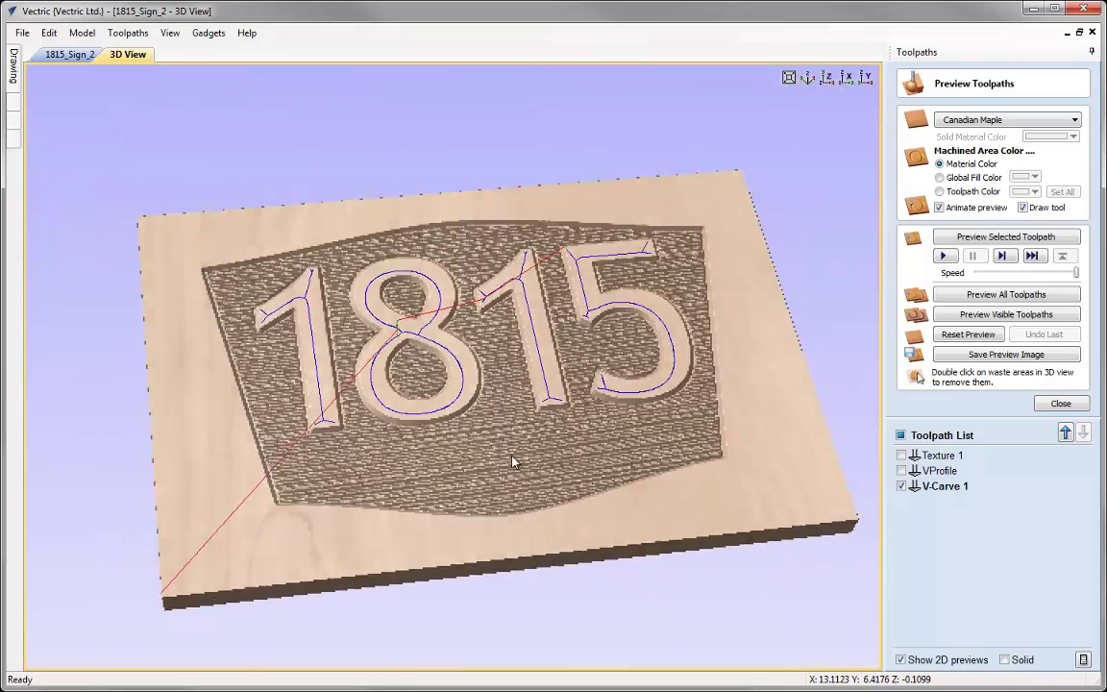
pyautogui.scroll(4, 504, 322)
pyautogui.scroll(-4, 490, 371)
pyautogui.scroll(4, 489, 371)
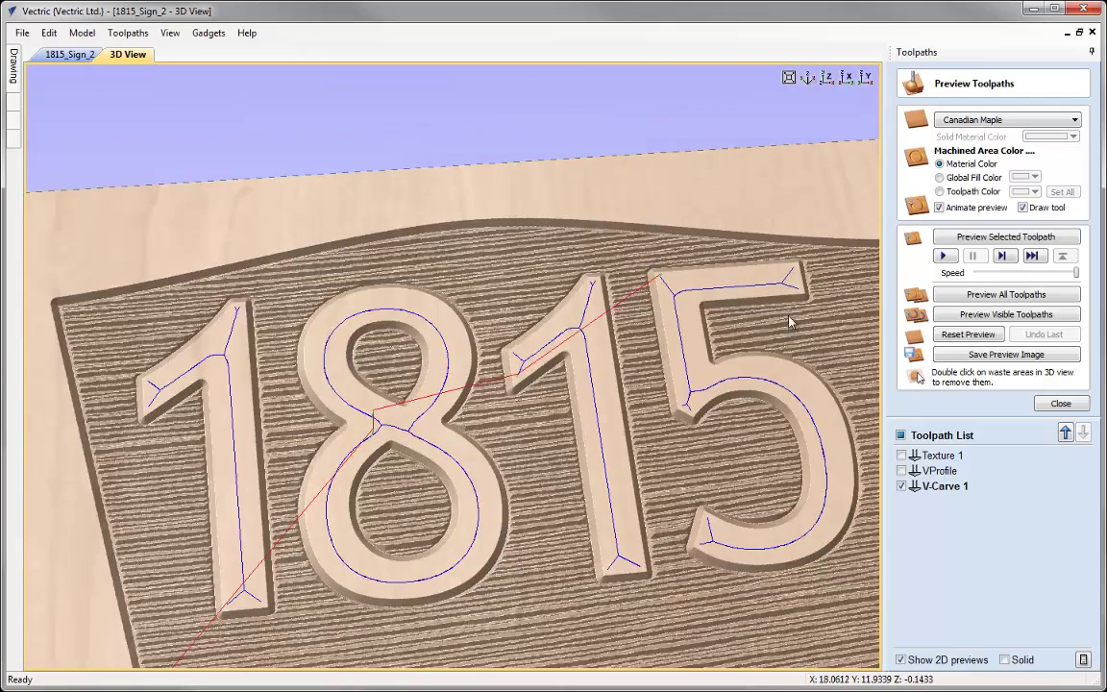
# - Simulate the V-Carve 1 cut in the isometric 3D view, raising the animation speed during playback, and leave the preview
pyautogui.click(808, 79)
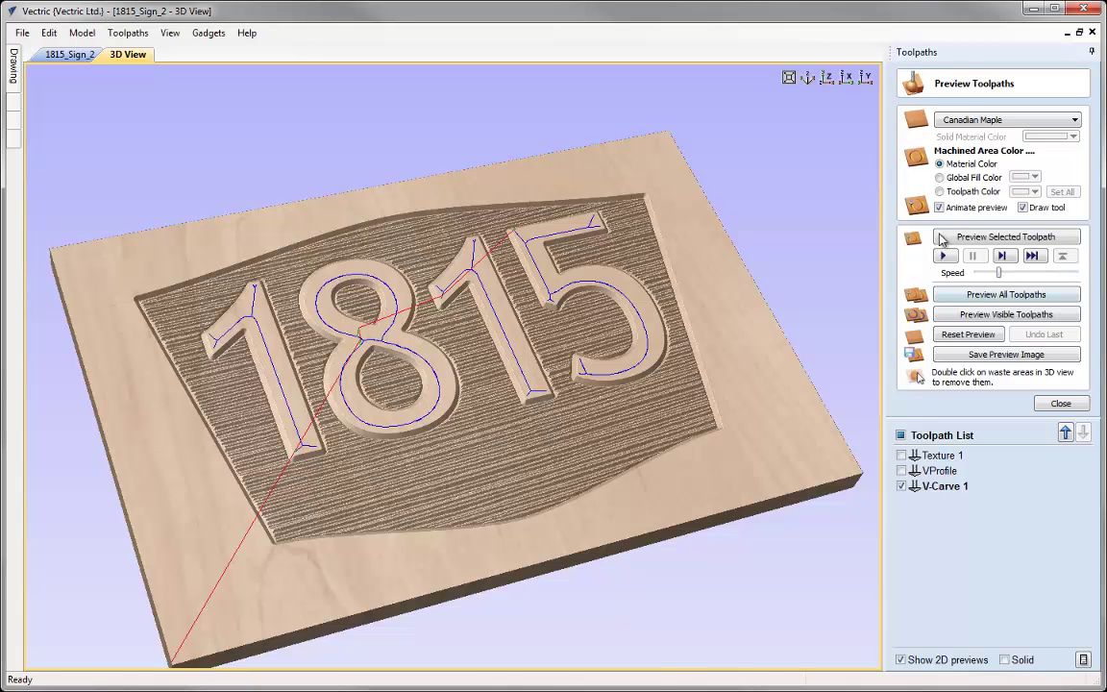
pyautogui.click(1000, 236)
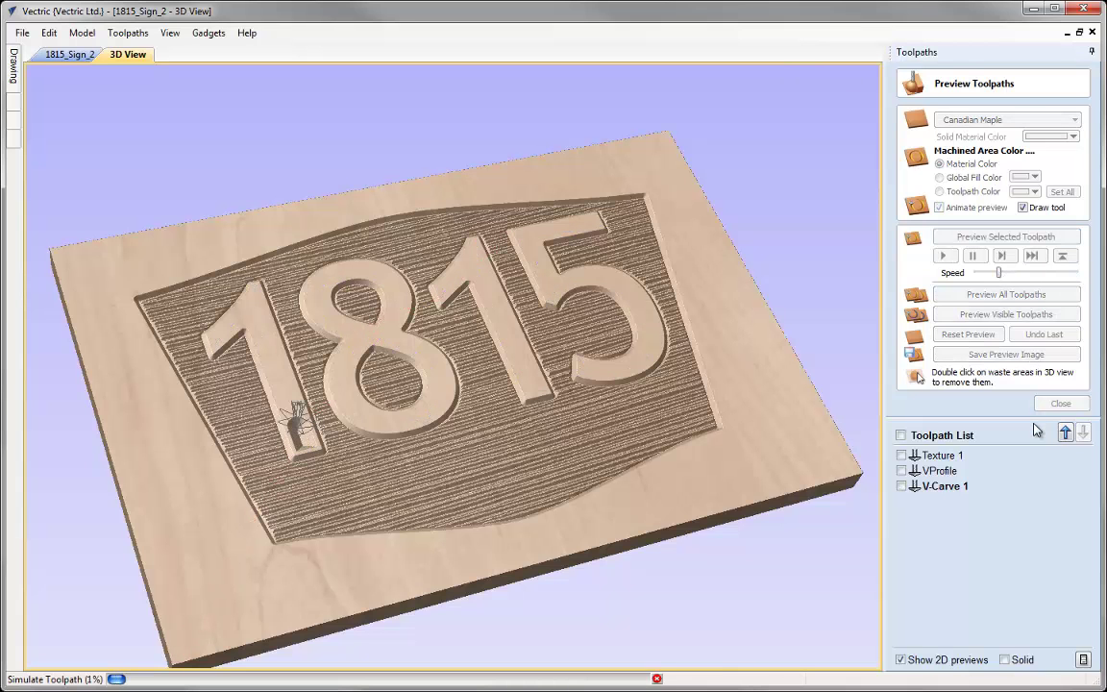
pyautogui.moveTo(999, 273); pyautogui.dragTo(1032, 273)
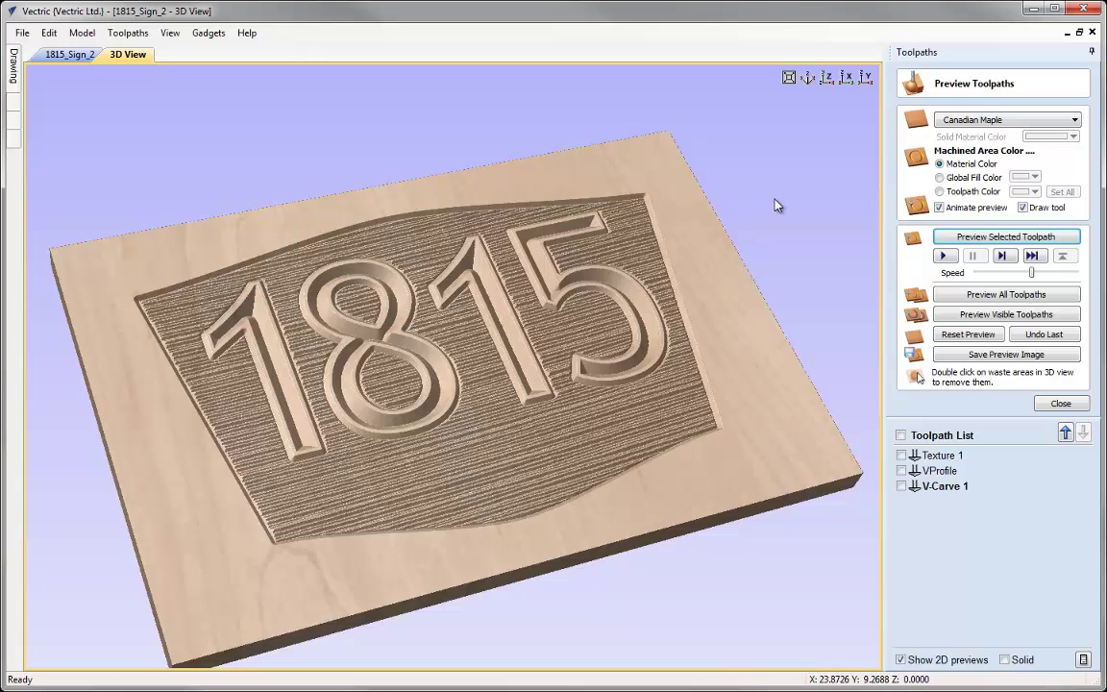
pyautogui.scroll(-2, 808, 400)
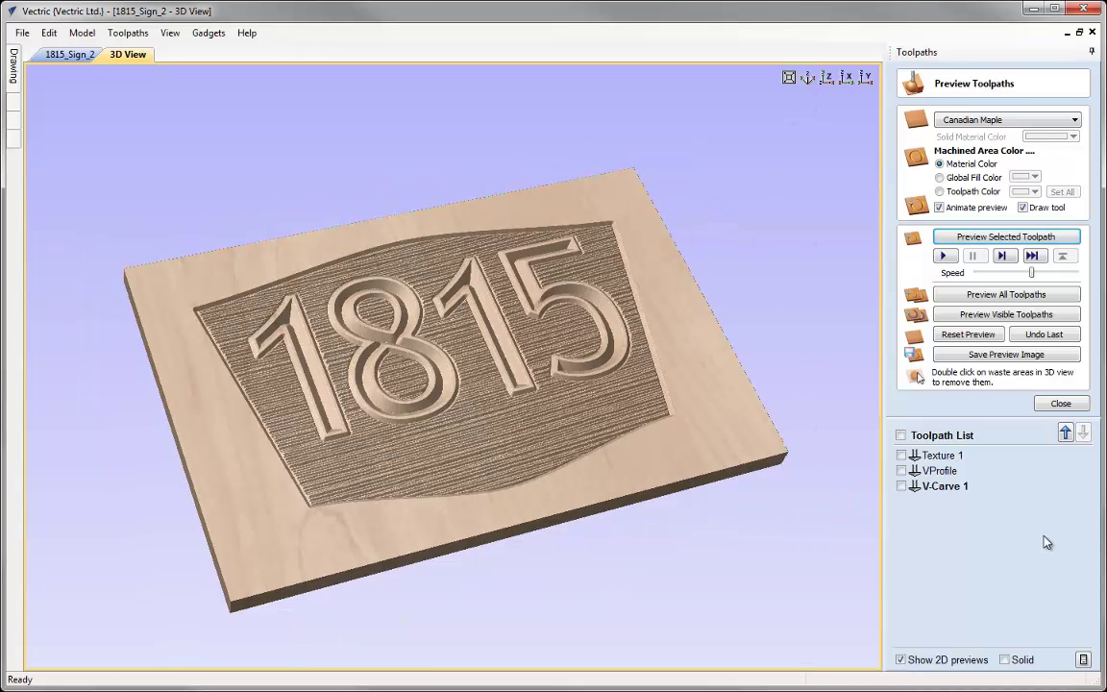
pyautogui.click(1061, 403)
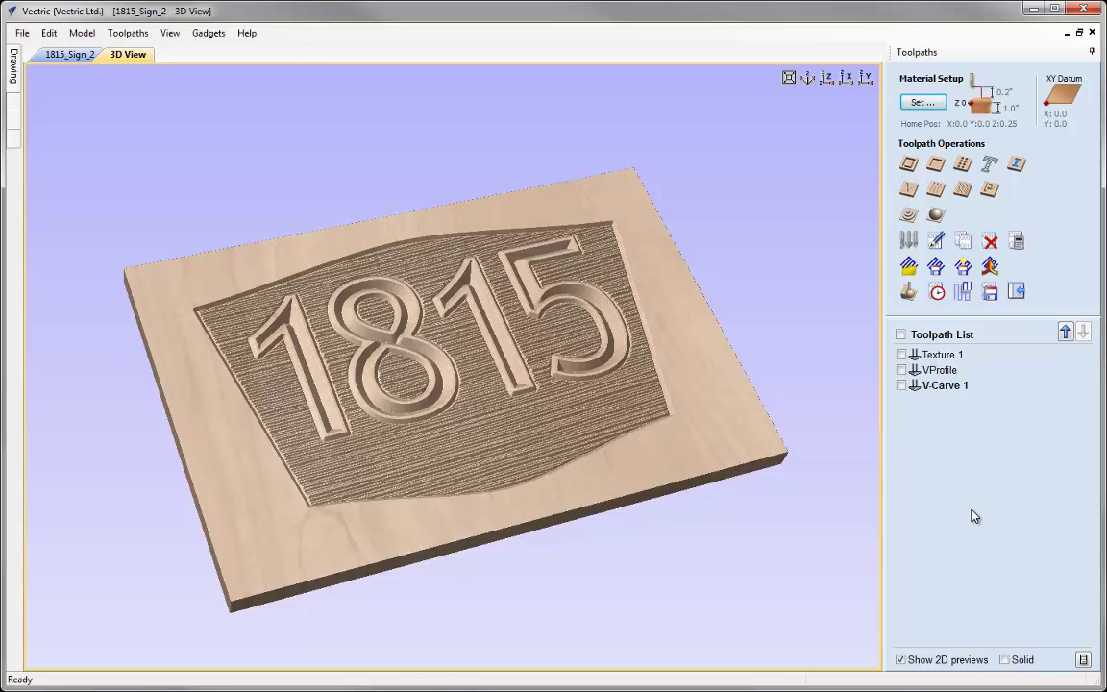
# - With the 2D and 3D views side by side, start a pocket toolpath 0.25 inches deep and open its pass depths
pyautogui.press('F4')
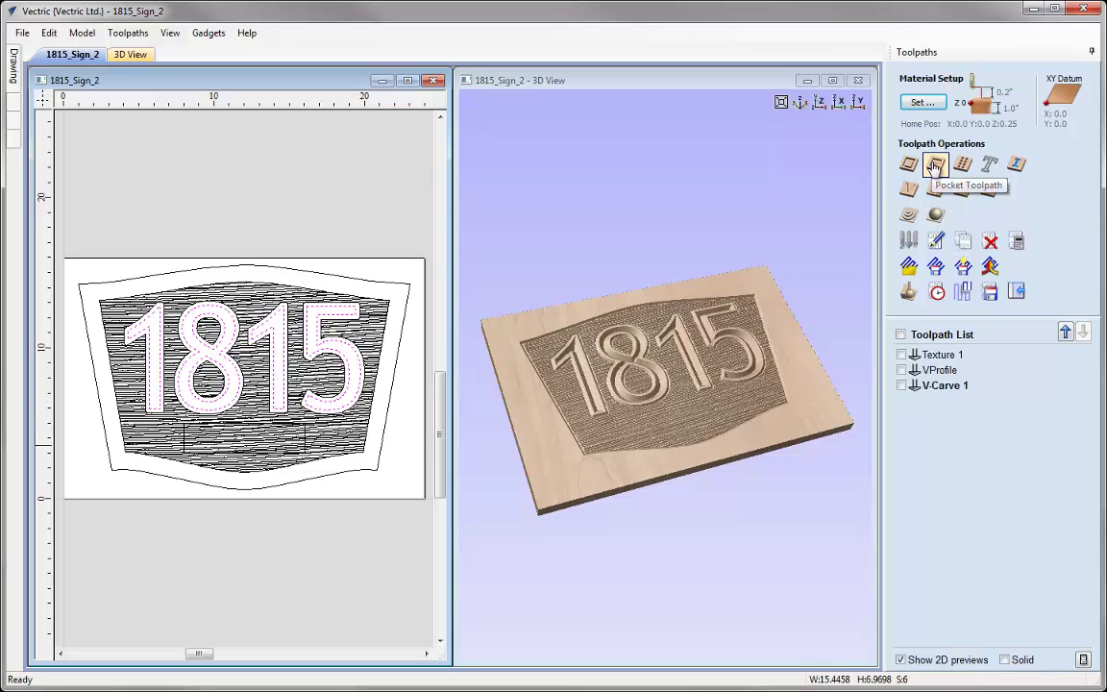
pyautogui.click(936, 165)
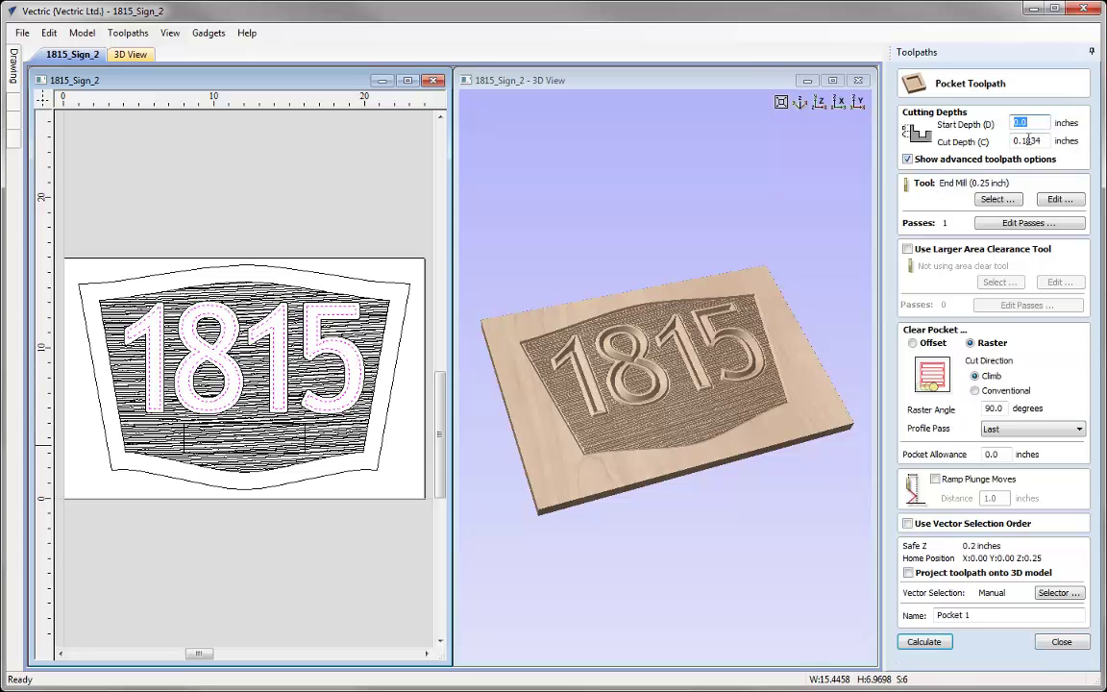
pyautogui.press('Tab')
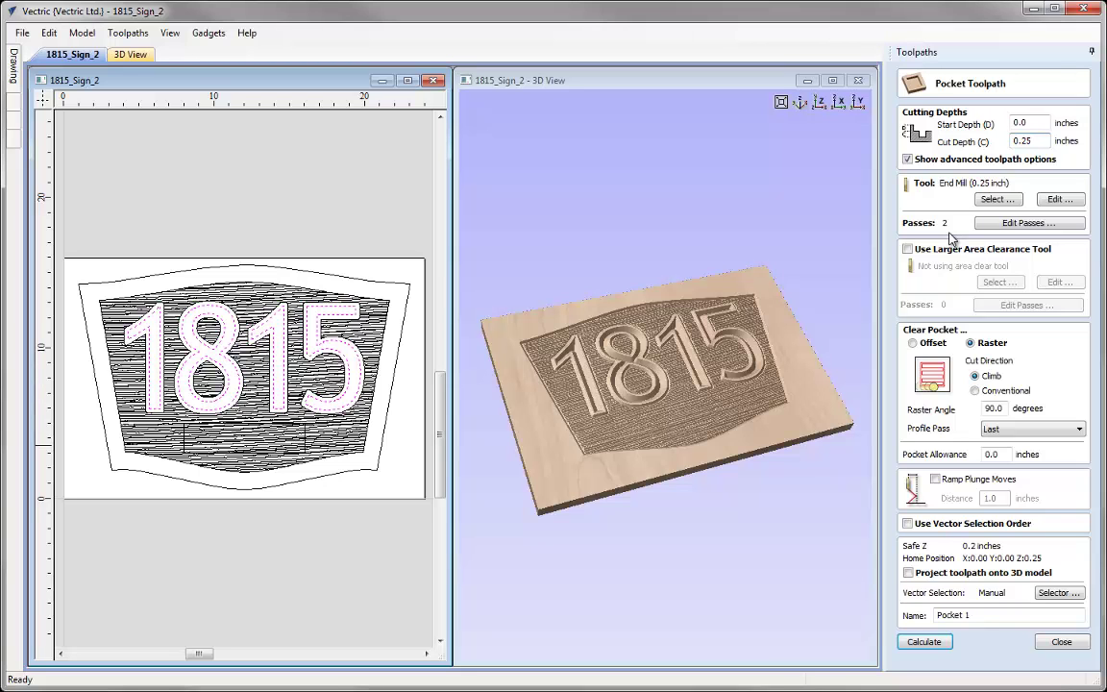
pyautogui.click(1011, 224)
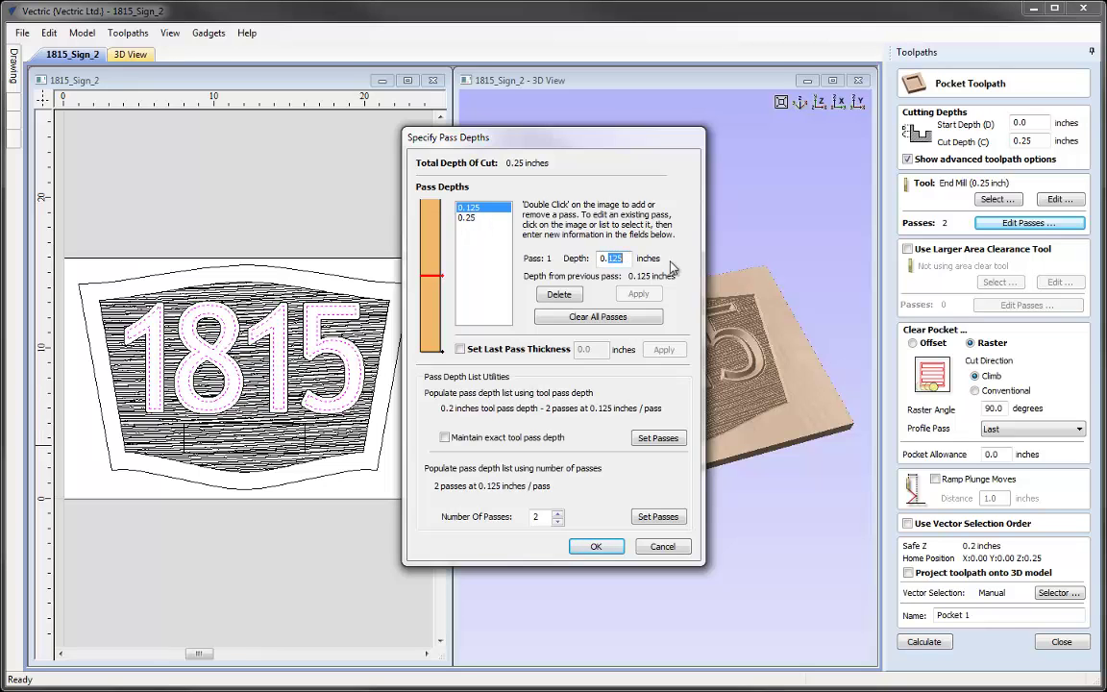
# - Change the first pass depth to 0.15 inches and delete that pass from the list
pyautogui.write('15')
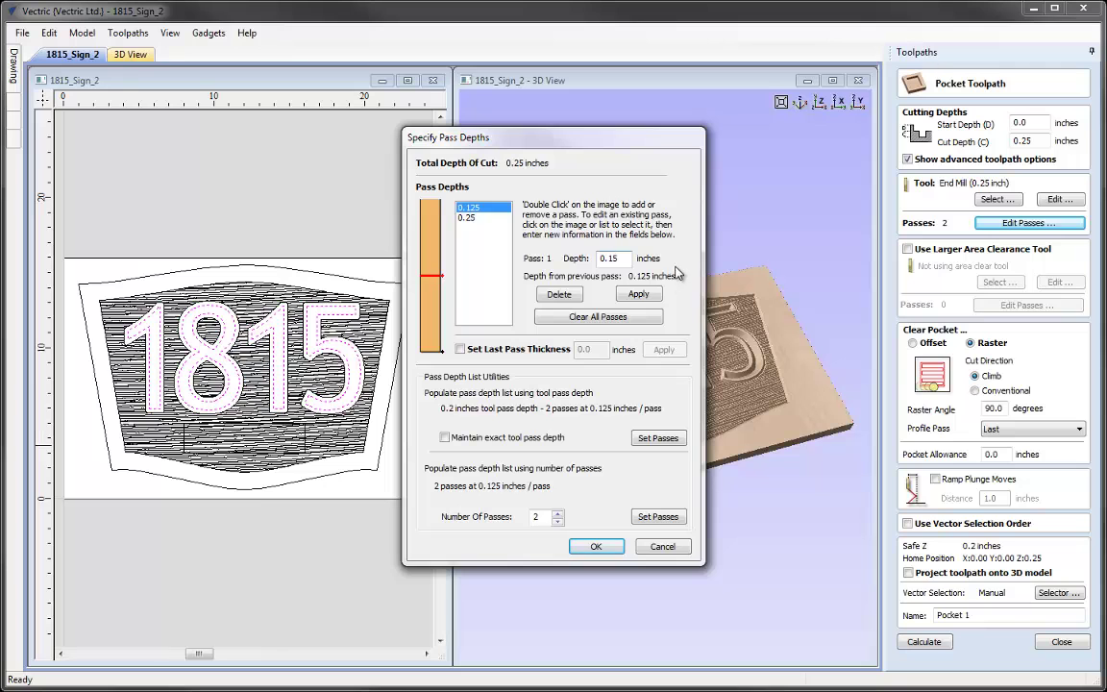
pyautogui.click(648, 294)
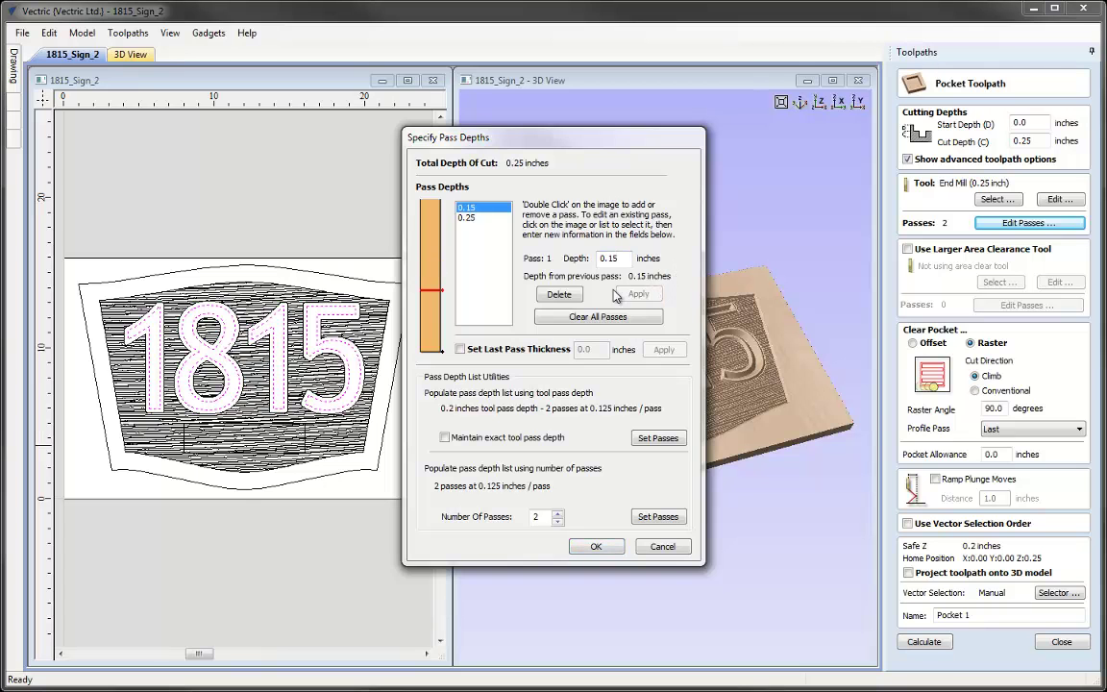
pyautogui.click(559, 295)
# - Set the pocket's last pass thickness to 0.05 inches and accept the pass depths
pyautogui.click(459, 349)
pyautogui.click(596, 352)
pyautogui.write('5')
pyautogui.click(663, 350)
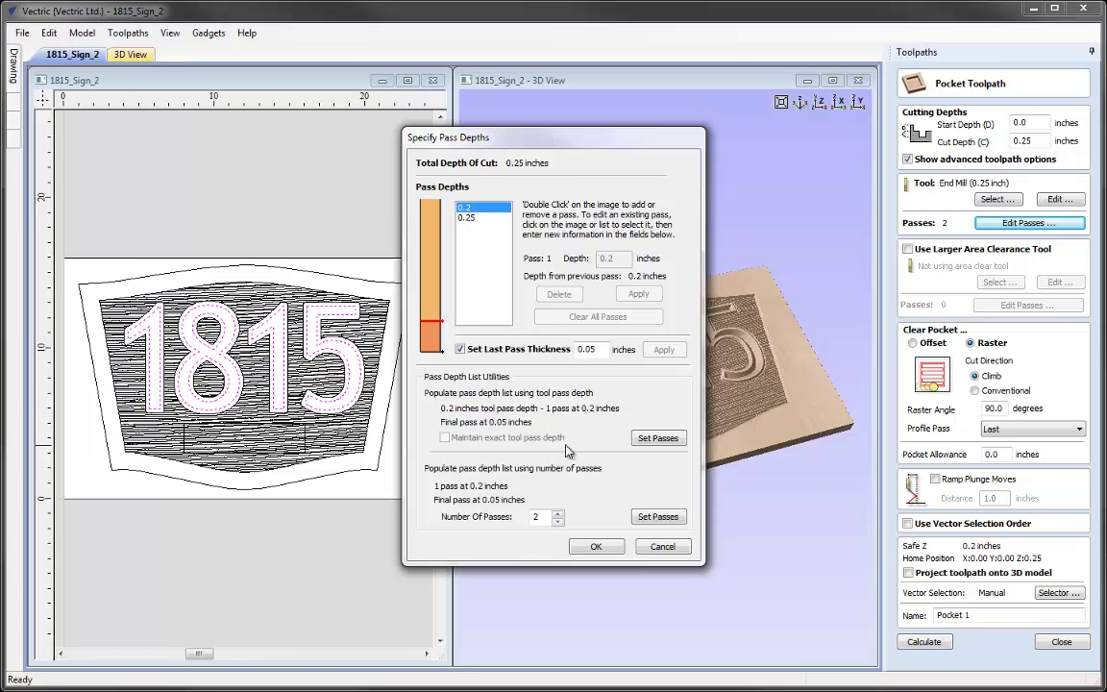
pyautogui.click(587, 546)
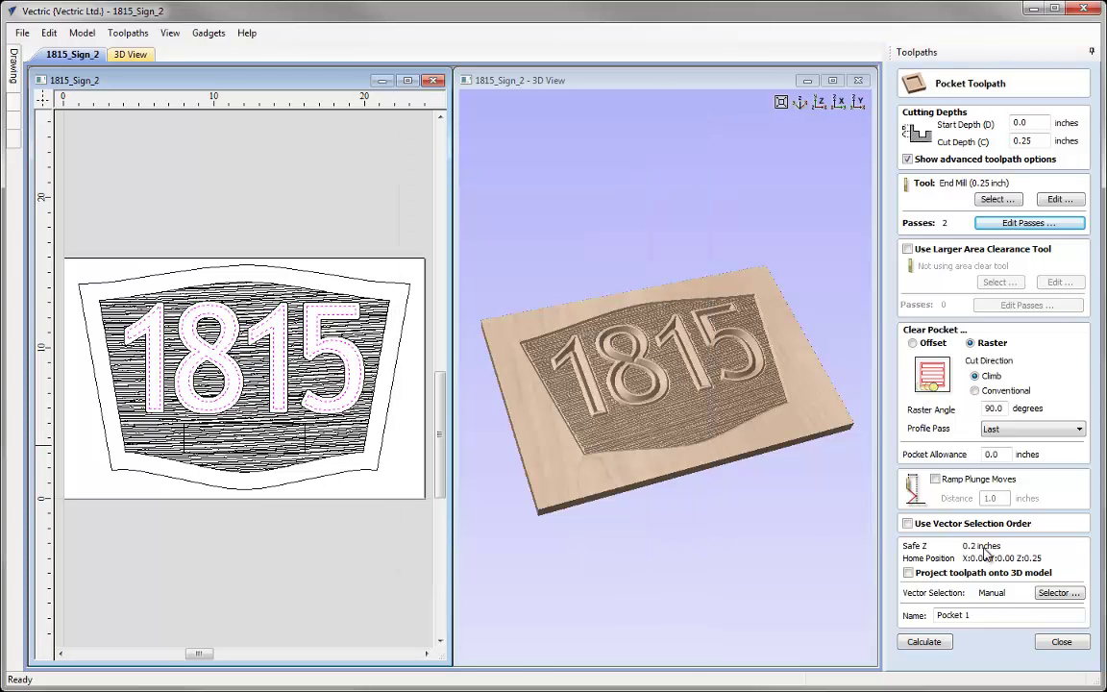
# - Restrict the pocket's vector selection to the Pocket layer instead of VCarve Text and associate it with the toolpath
pyautogui.click(1058, 594)
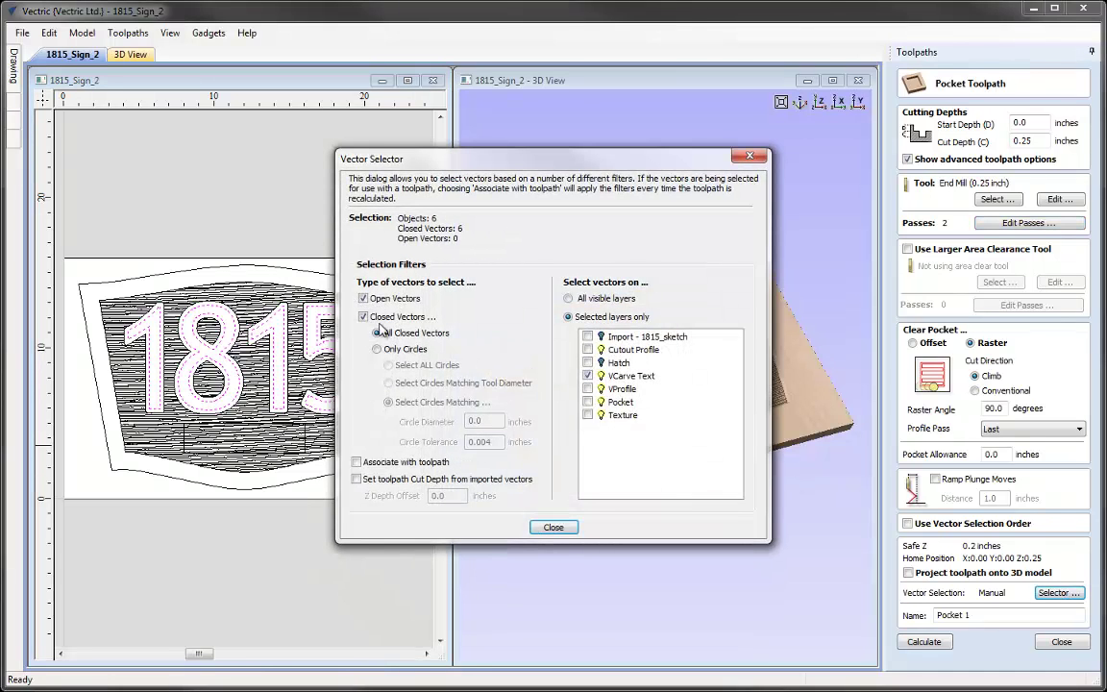
pyautogui.click(589, 377)
pyautogui.click(588, 402)
pyautogui.click(356, 463)
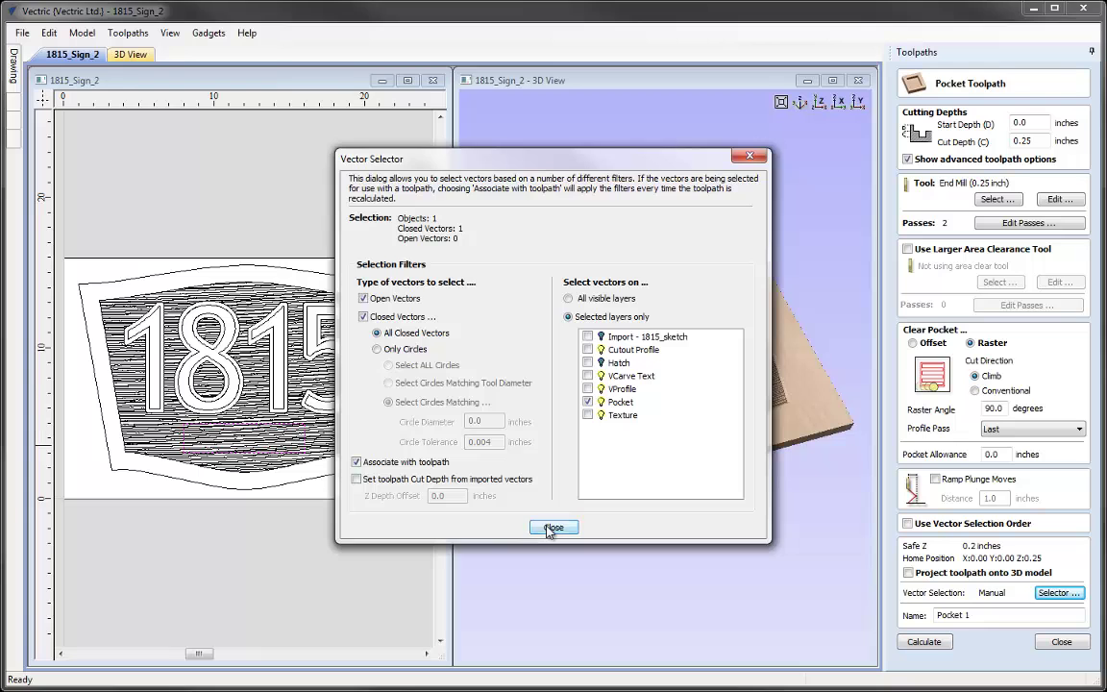
pyautogui.click(553, 528)
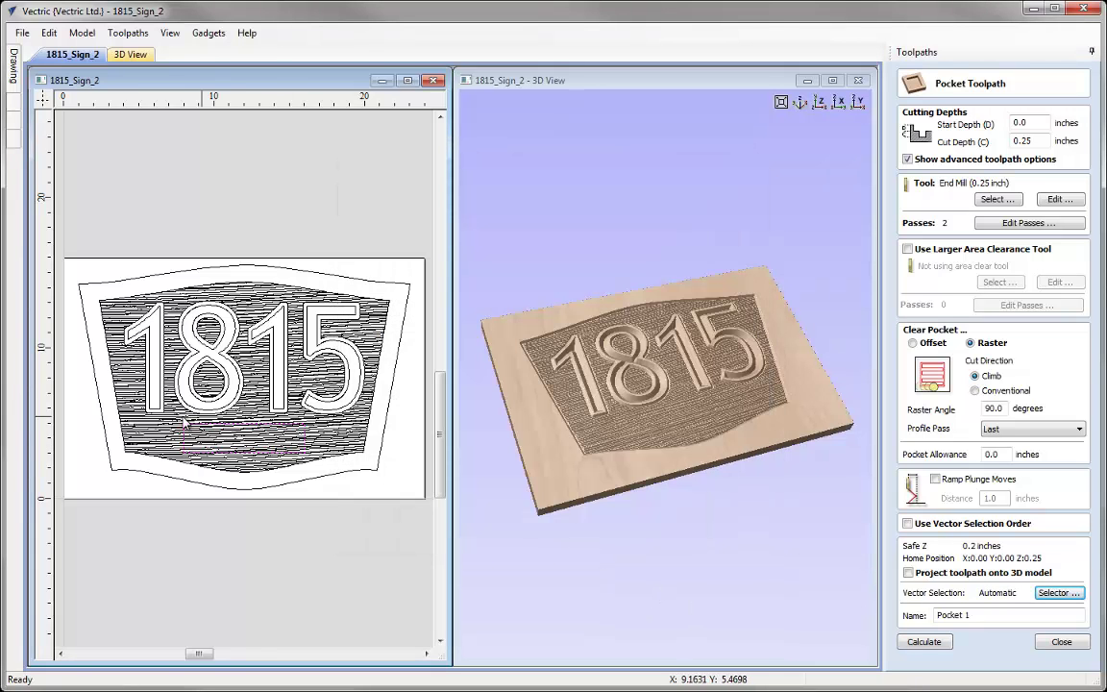
# - Calculate the pocket toolpath, then preview and inspect the rectangular recess below the numbers in 3D
pyautogui.click(925, 643)
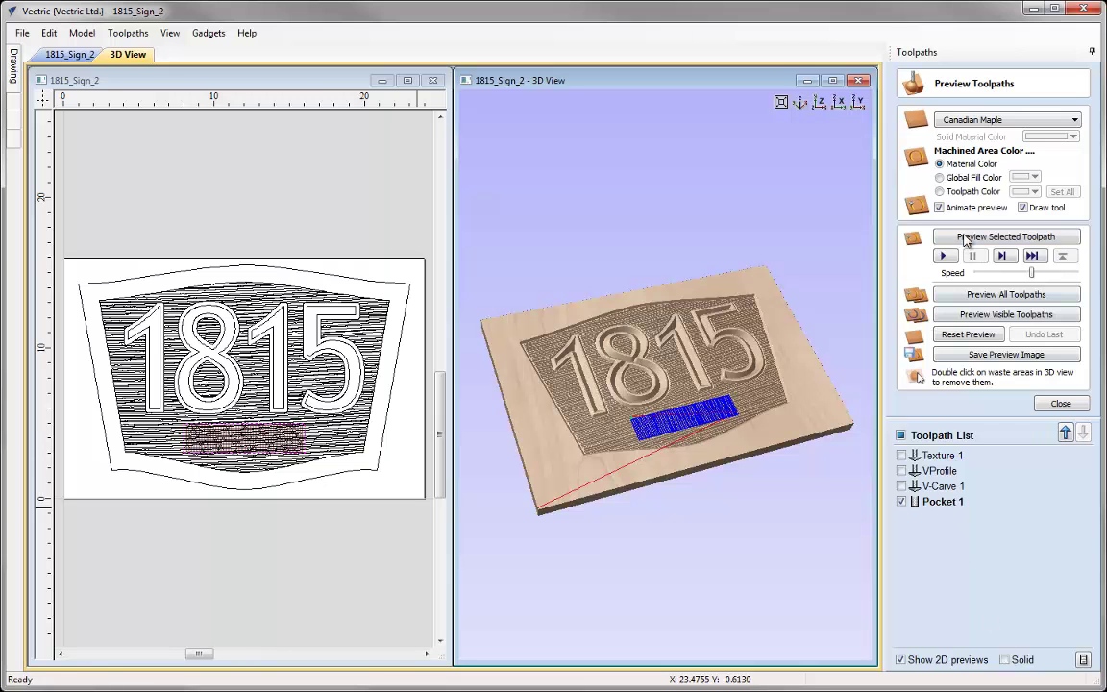
pyautogui.click(1005, 236)
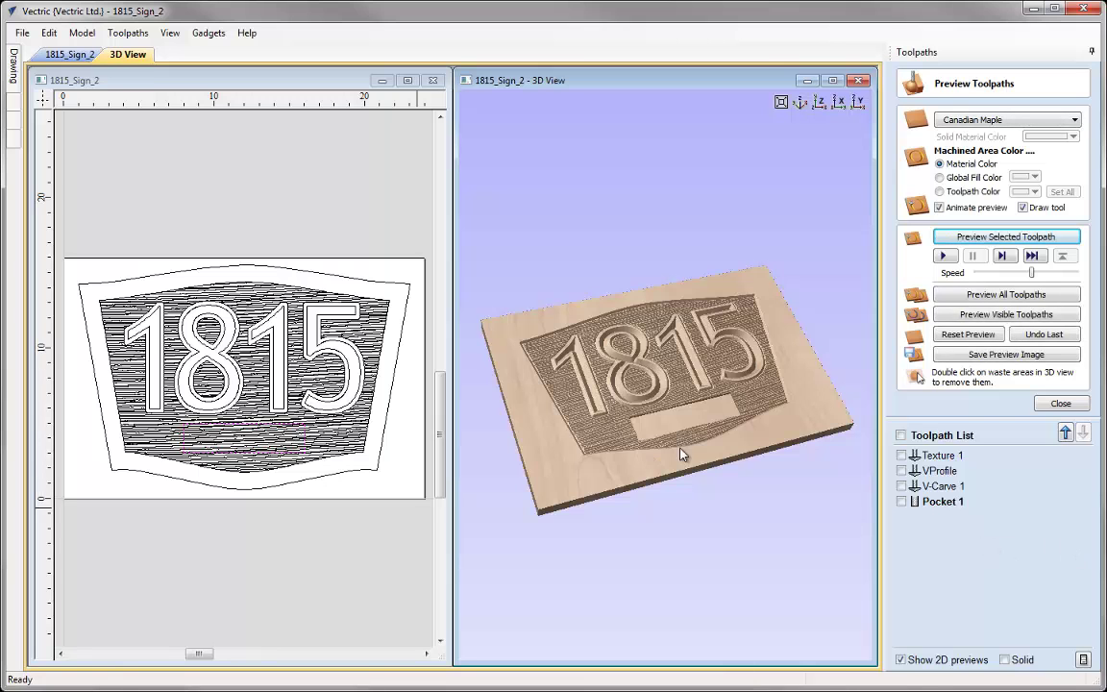
pyautogui.moveTo(705, 470); pyautogui.dragTo(689, 513)
pyautogui.scroll(4, 689, 513)
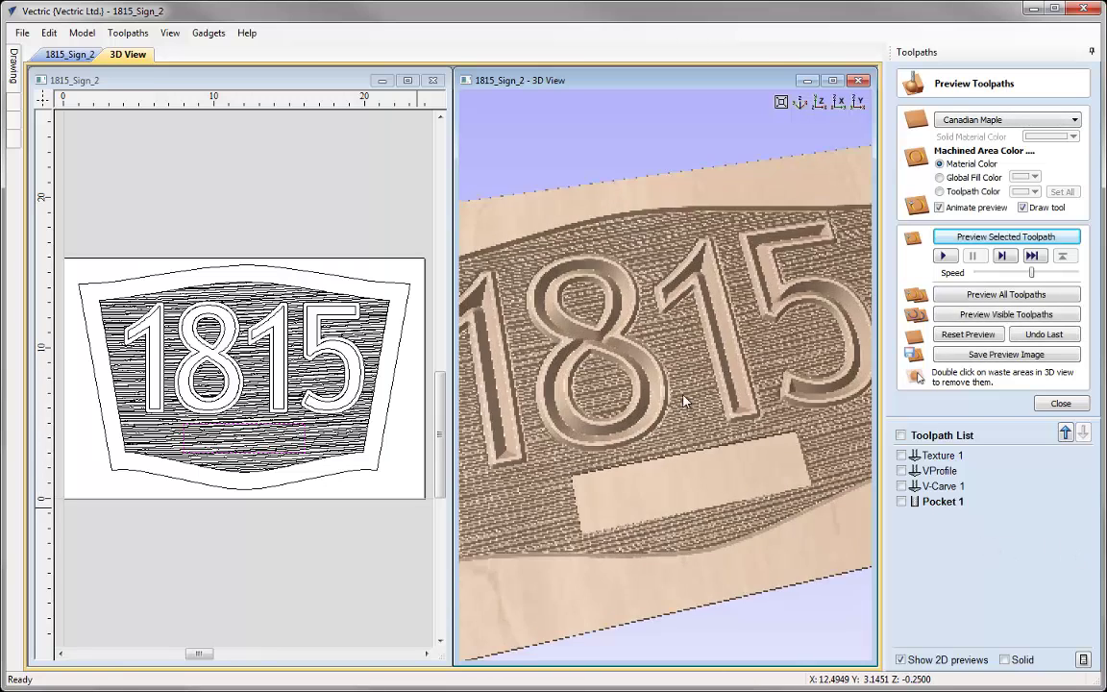
pyautogui.scroll(-1, 681, 342)
pyautogui.moveTo(681, 341); pyautogui.dragTo(641, 411)
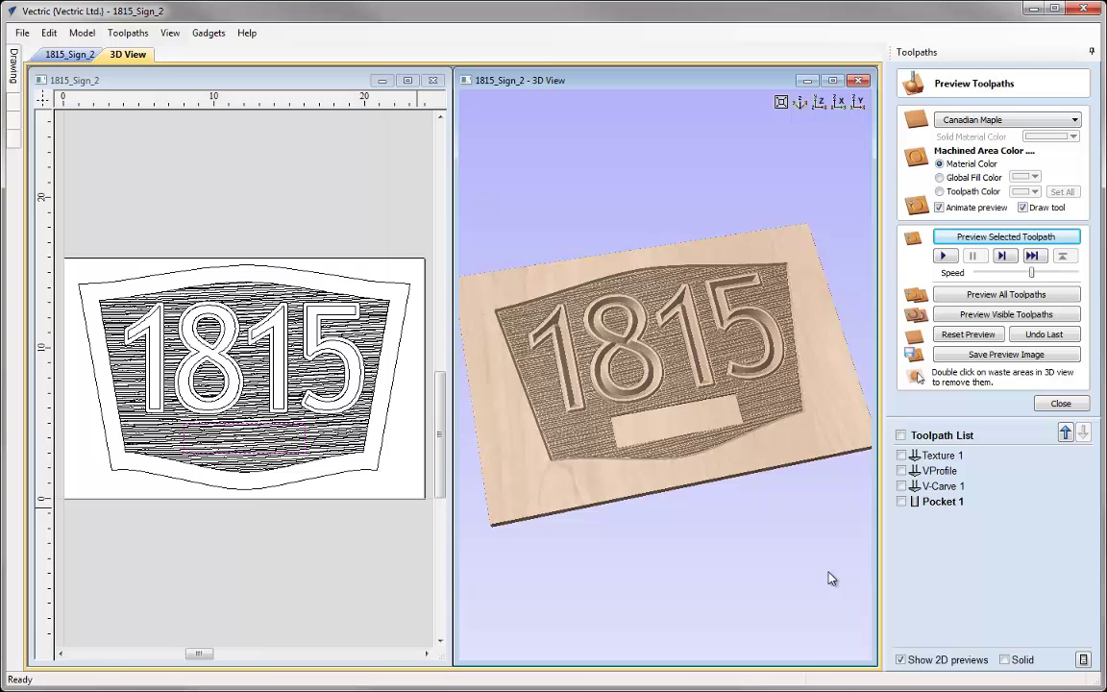
pyautogui.click(1040, 408)
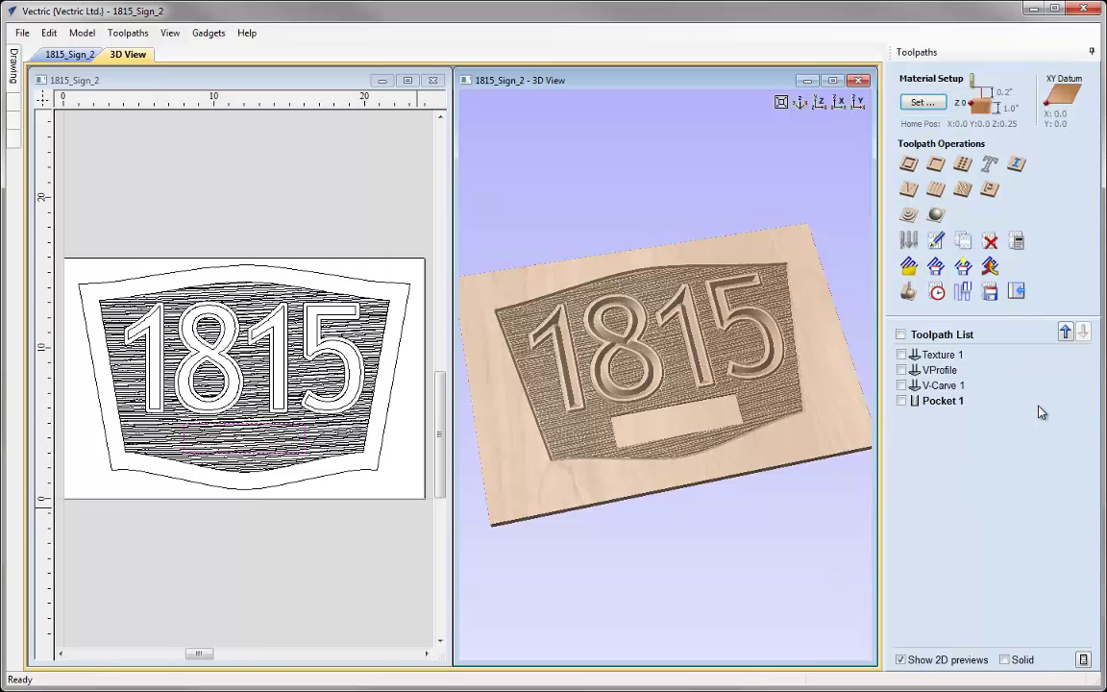
# - Start a 2D profile toolpath with a cut depth of 1 inch and the End Mill (0.25 inch) tool
pyautogui.click(909, 166)
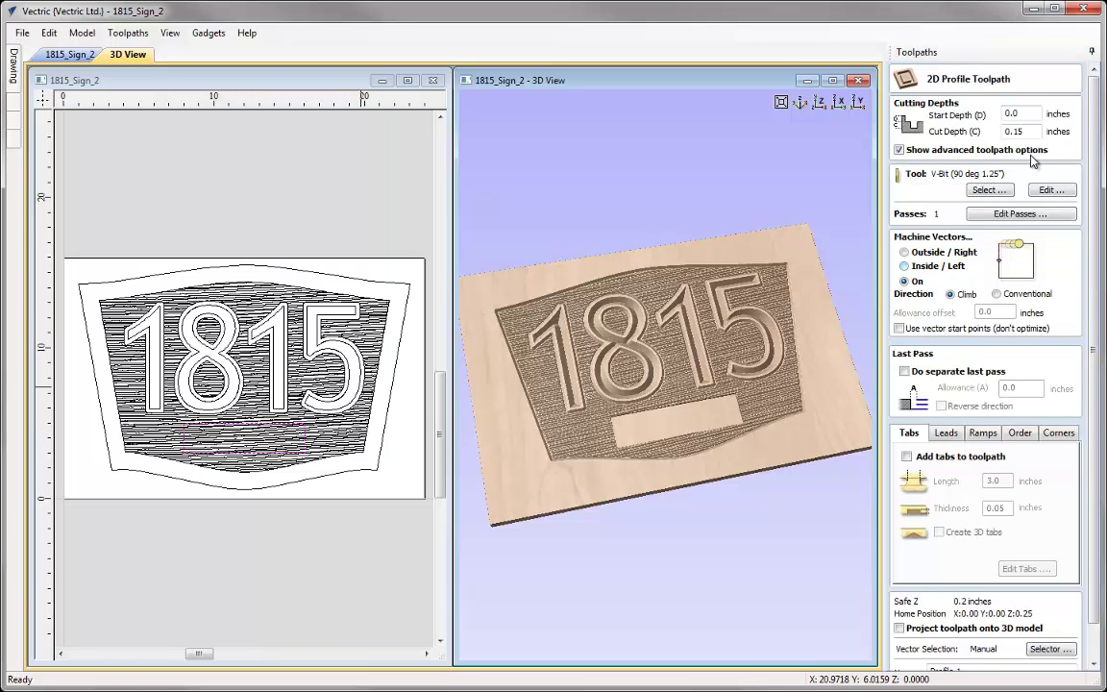
pyautogui.press('Tab')
pyautogui.write('2')
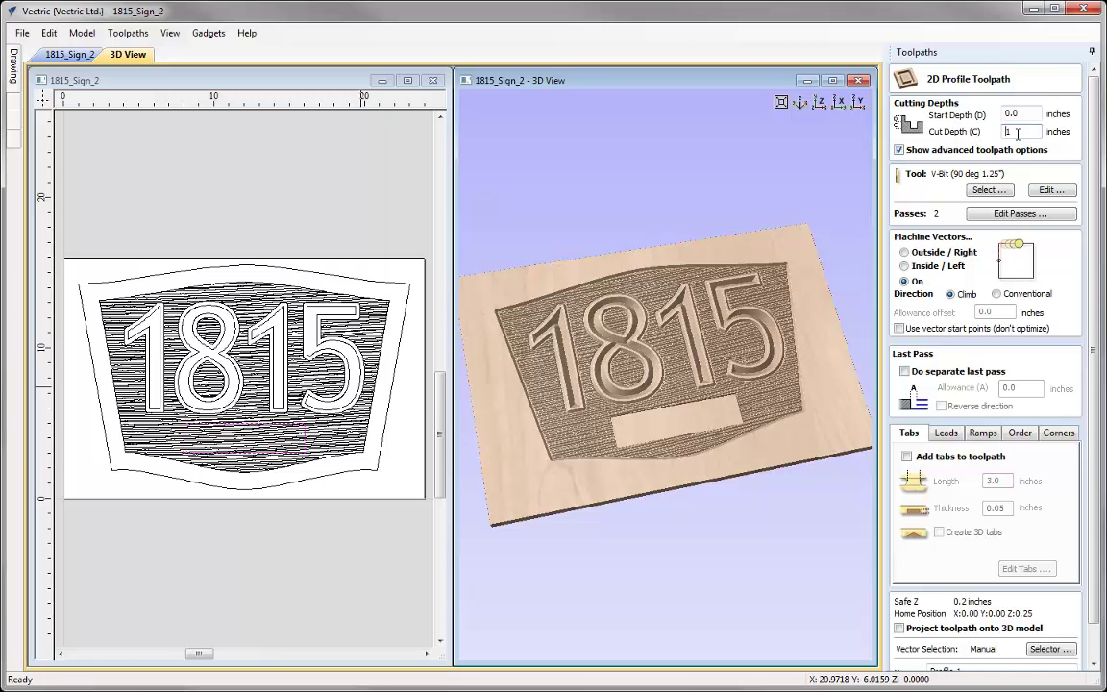
pyautogui.click(990, 189)
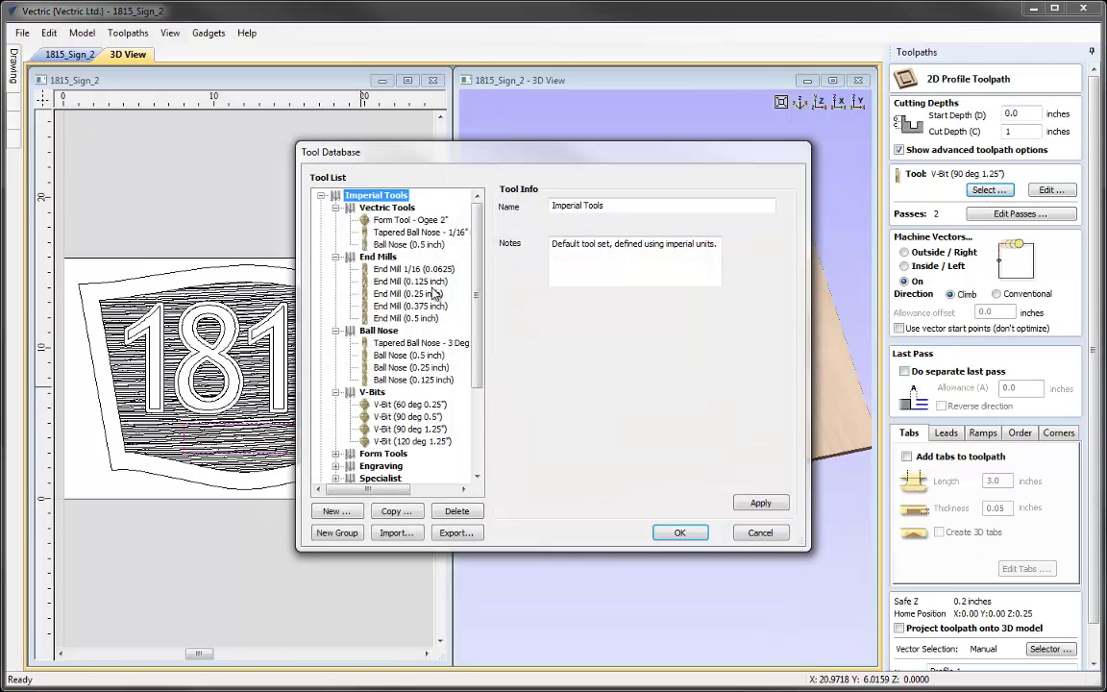
pyautogui.doubleClick(408, 293)
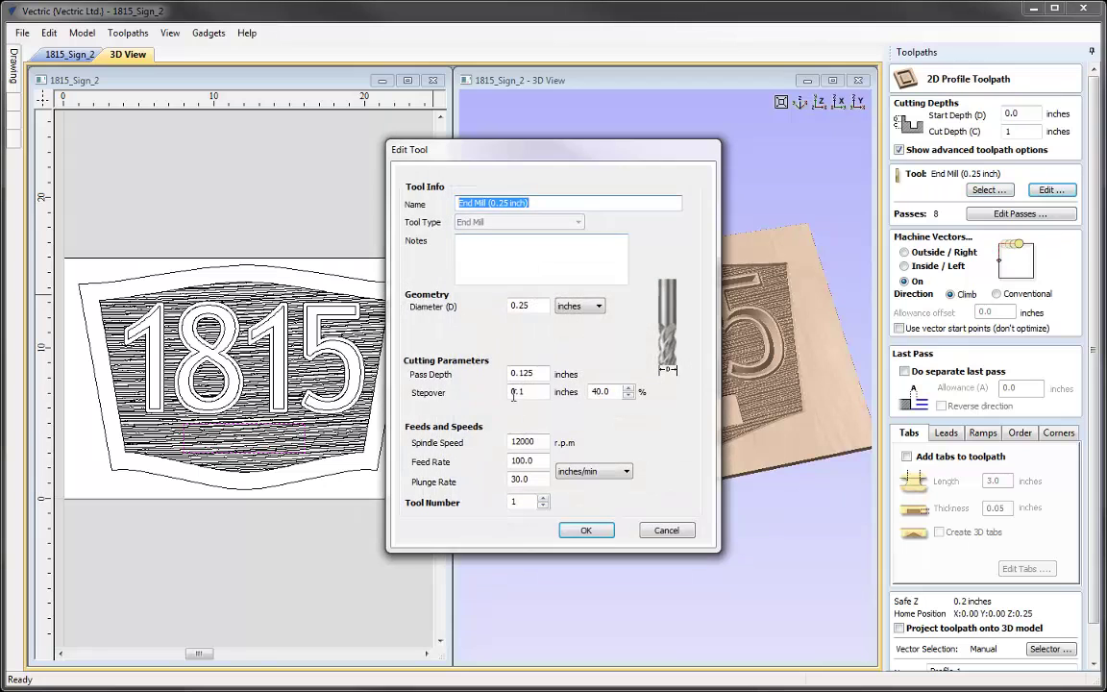
# - Set the end mill's pass depth to 0.25 inches for the profile toolpath
pyautogui.doubleClick(524, 373)
pyautogui.write('0.2')
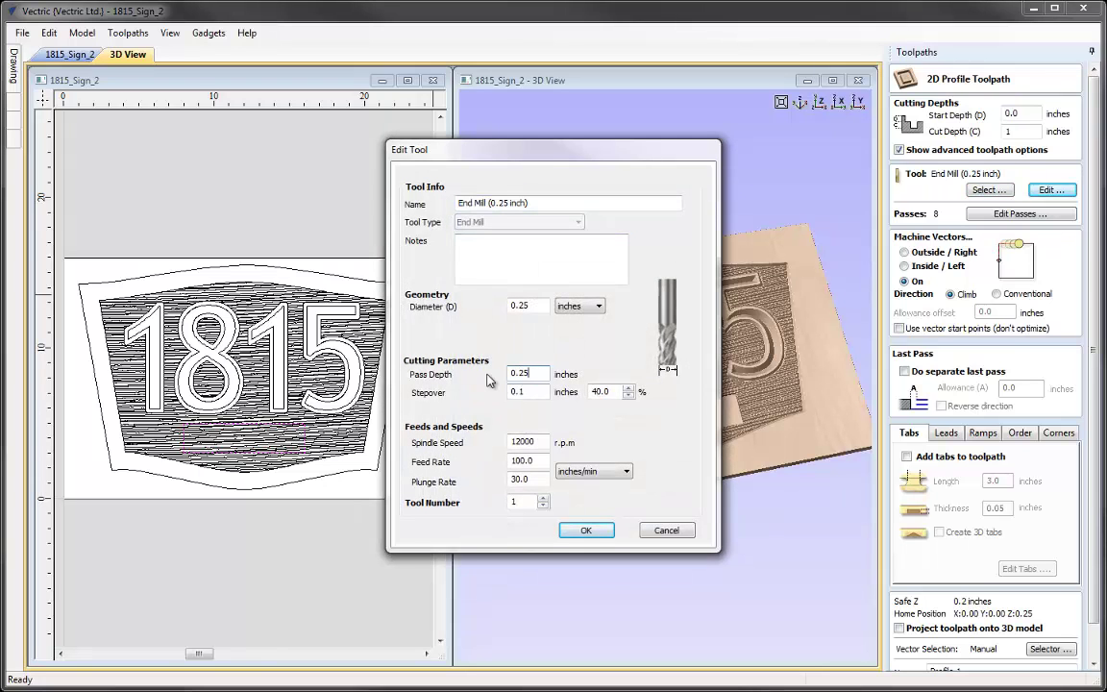
pyautogui.click(579, 531)
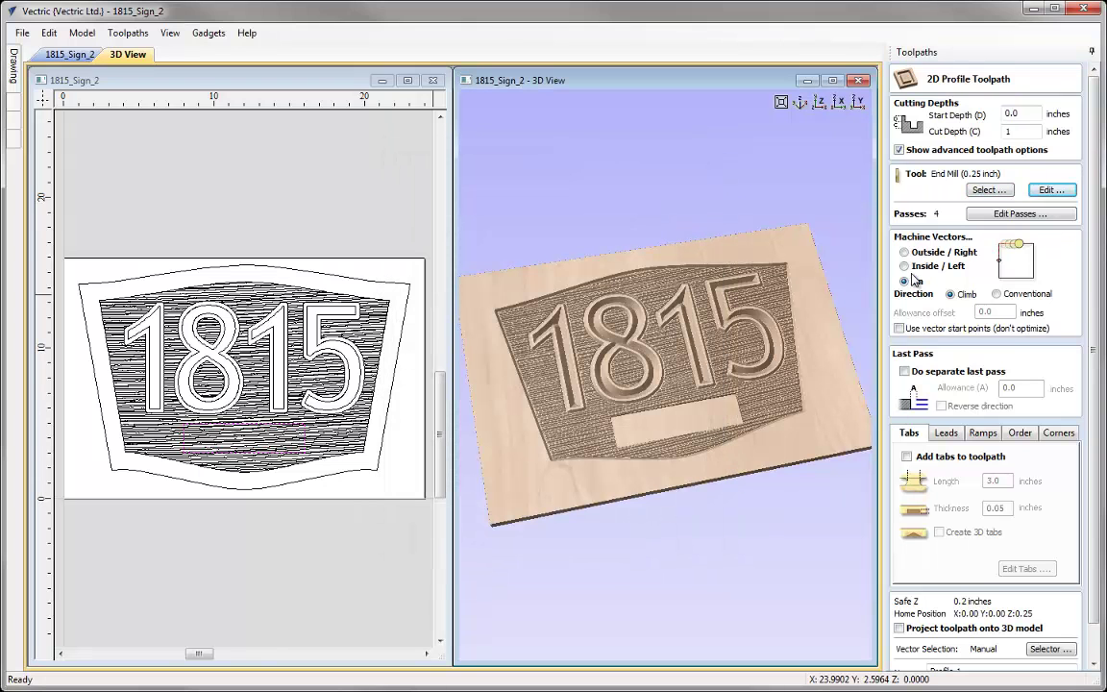
# - Machine outside the vectors in the profile toolpath and enable a separate last pass with an allowance of 0.05 inches
pyautogui.click(913, 252)
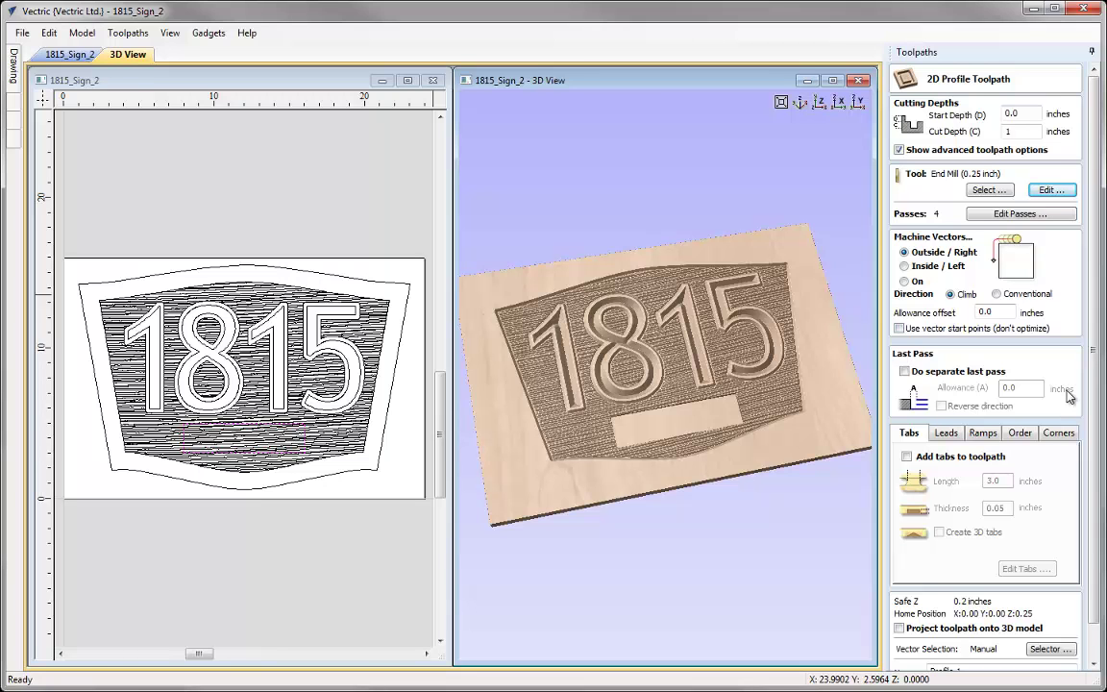
pyautogui.click(905, 371)
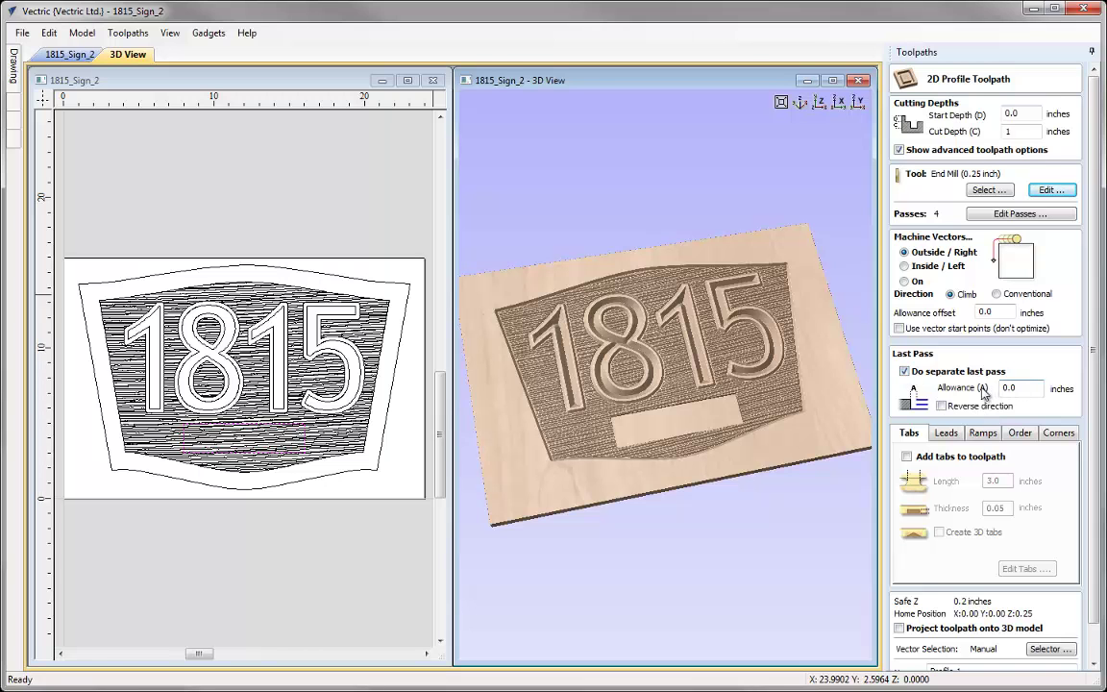
pyautogui.press('Tab')
pyautogui.write('0.05')
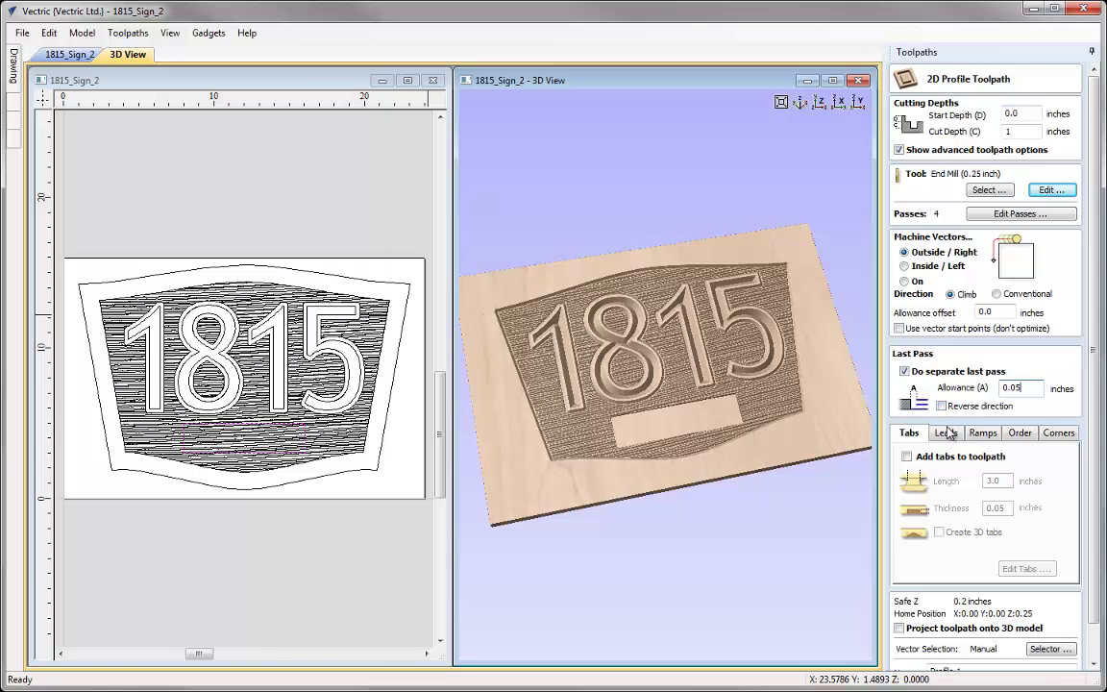
# - Restrict the profile's vector selection to the Cutout Profile layer instead of Pocket and associate it with the toolpath
pyautogui.scroll(-1, 1094, 378)
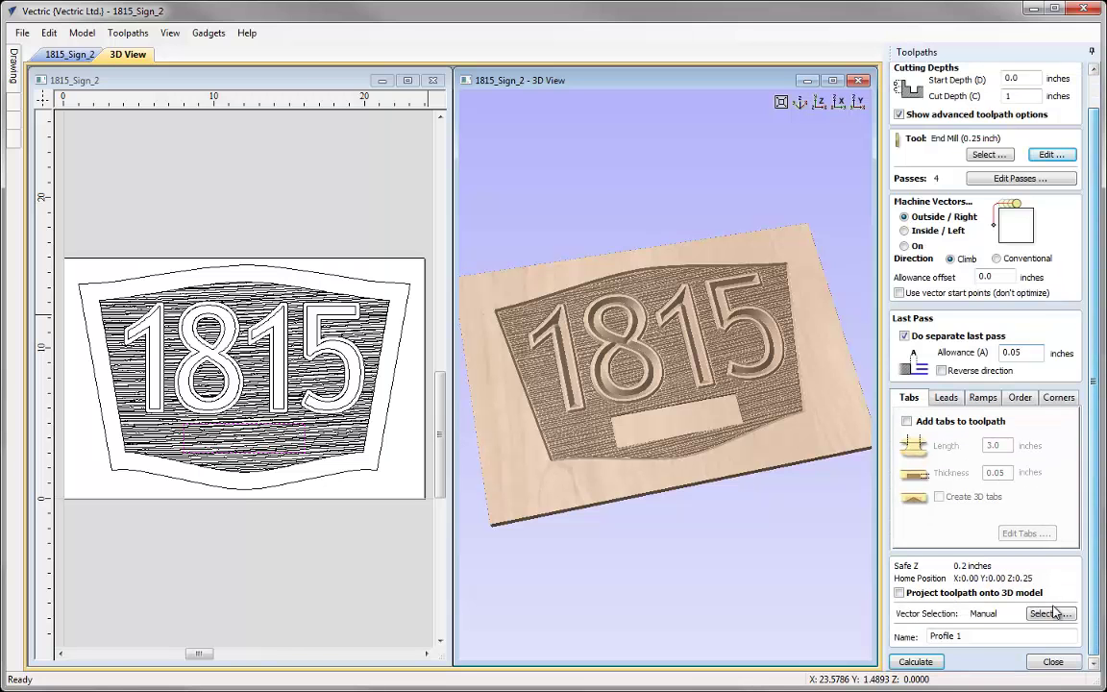
pyautogui.click(1048, 615)
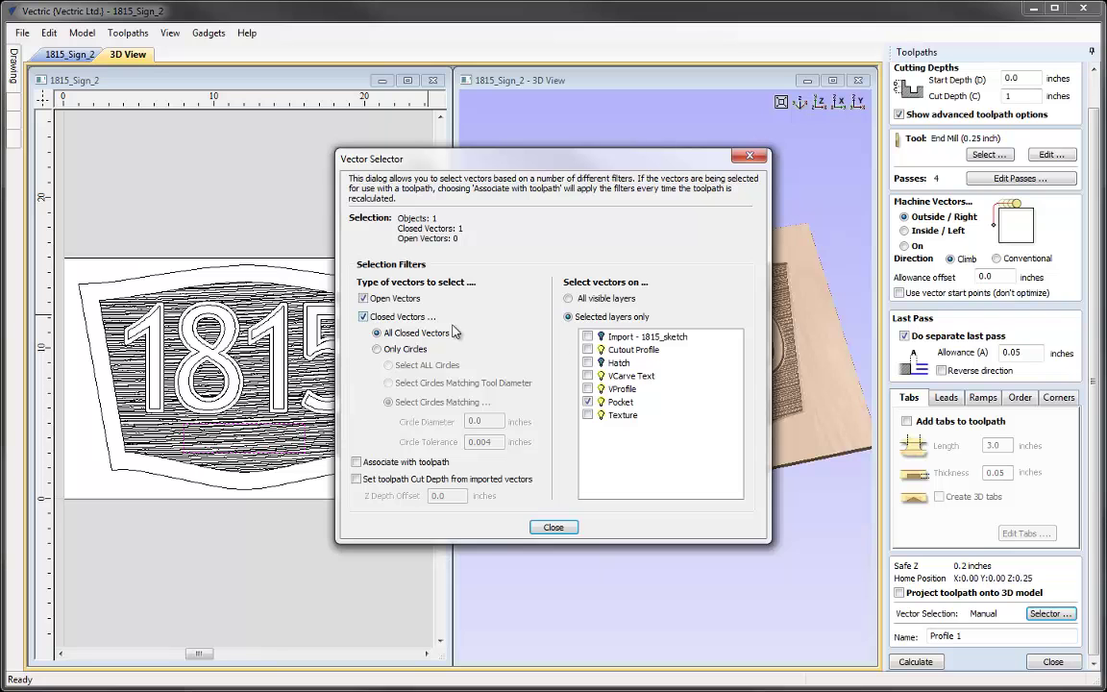
pyautogui.click(589, 350)
pyautogui.click(356, 462)
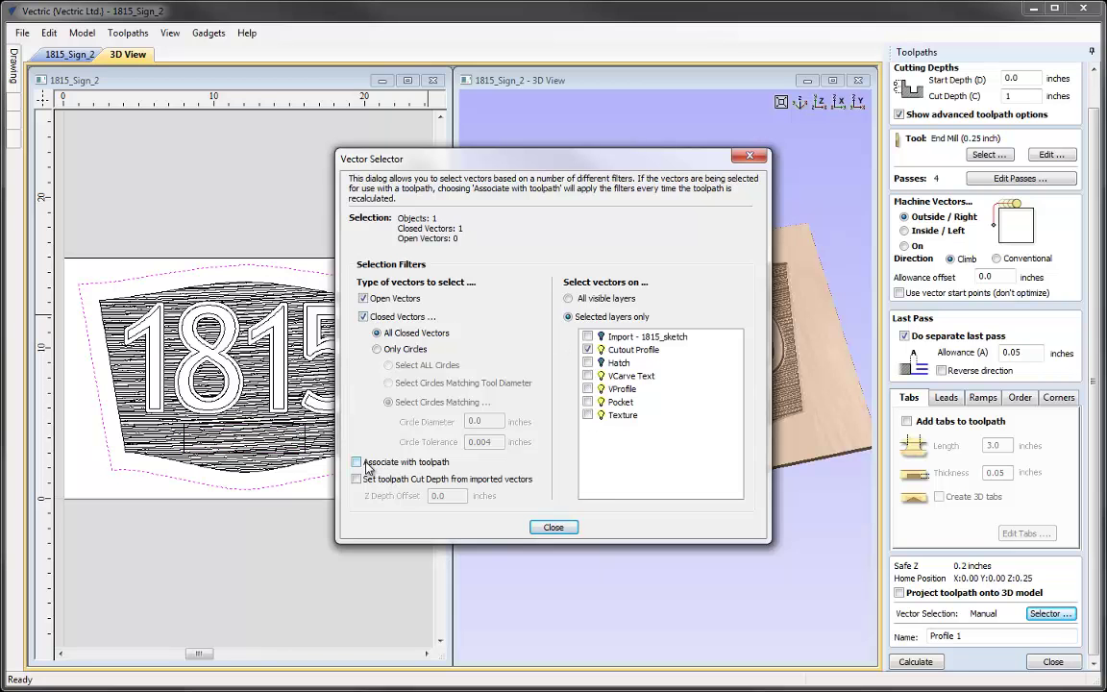
pyautogui.click(558, 529)
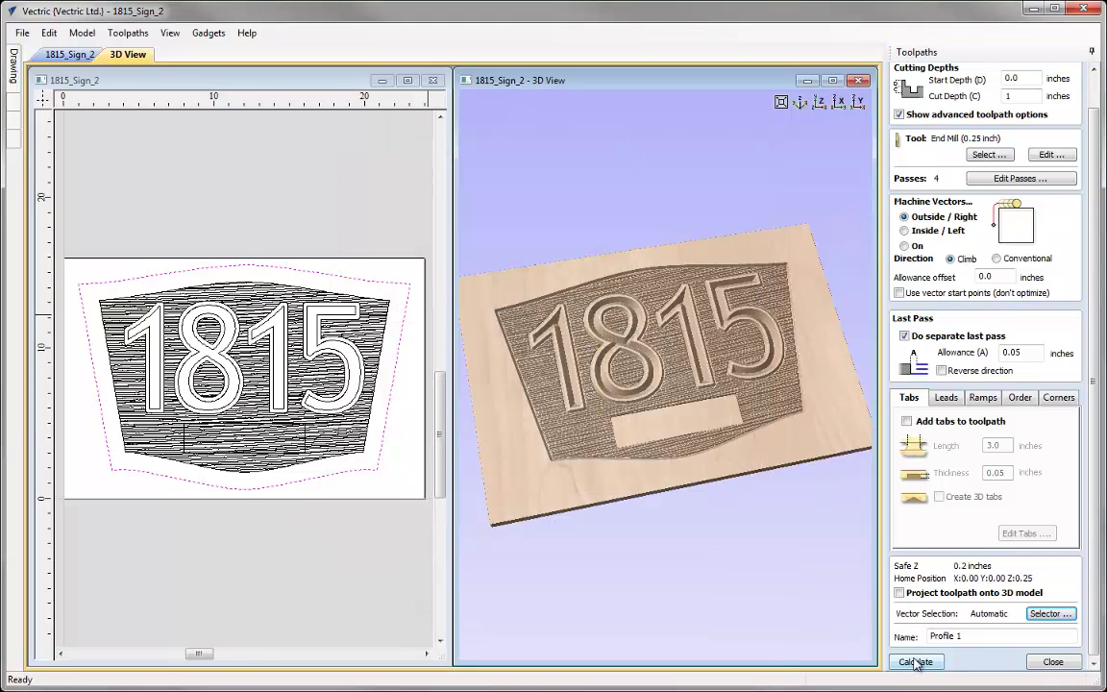
# - Calculate the cutout profile toolpath and inspect its offset last pass along the sign's edge in 3D
pyautogui.click(916, 661)
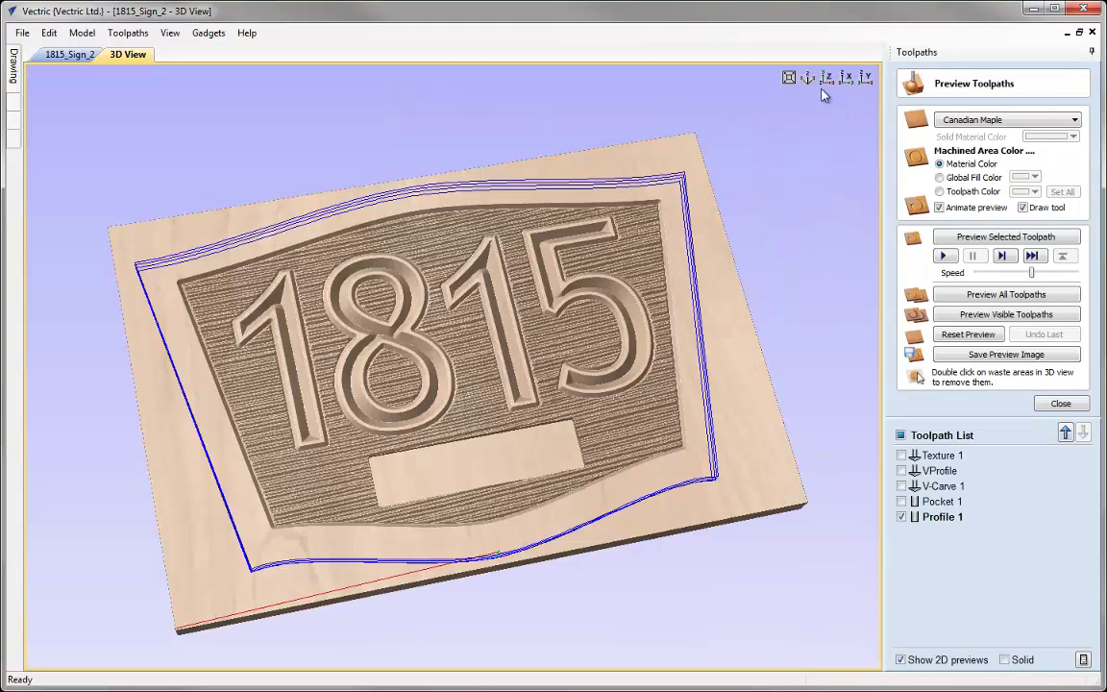
pyautogui.doubleClick(751, 79)
pyautogui.click(826, 77)
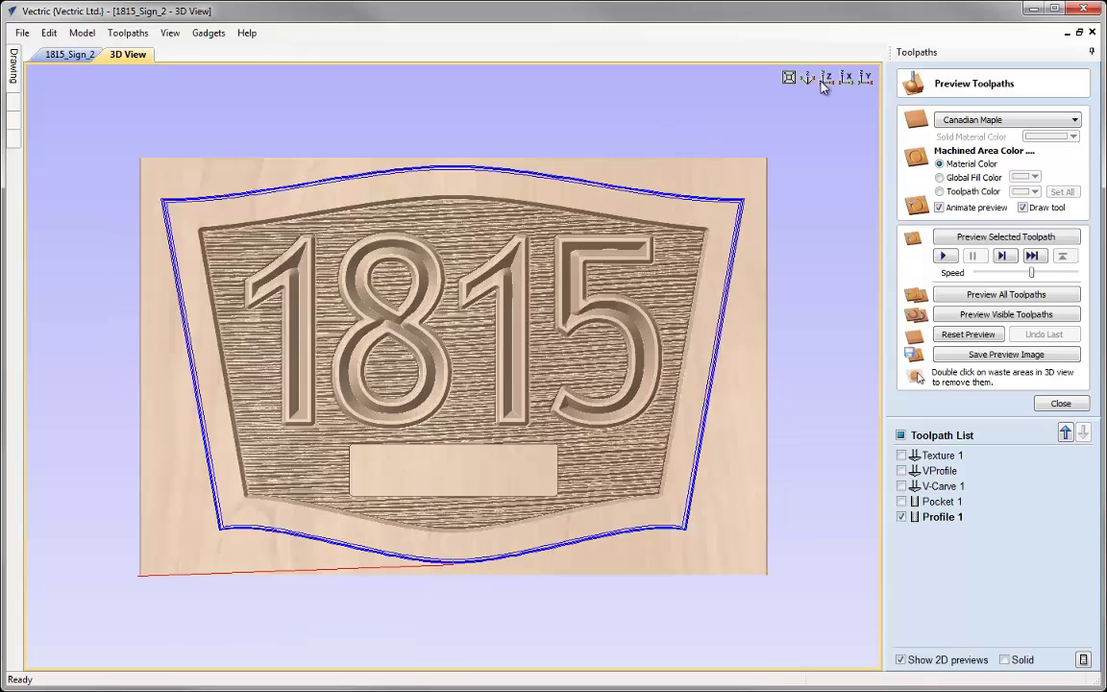
pyautogui.scroll(3, 754, 415)
pyautogui.scroll(6, 754, 415)
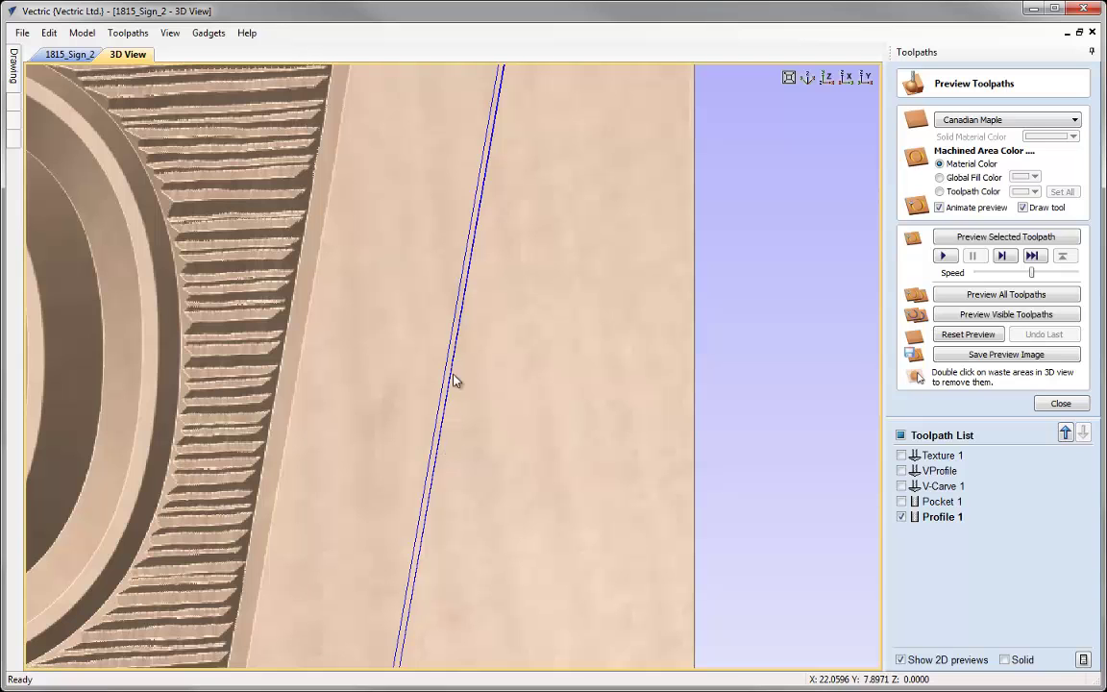
pyautogui.scroll(-5, 346, 504)
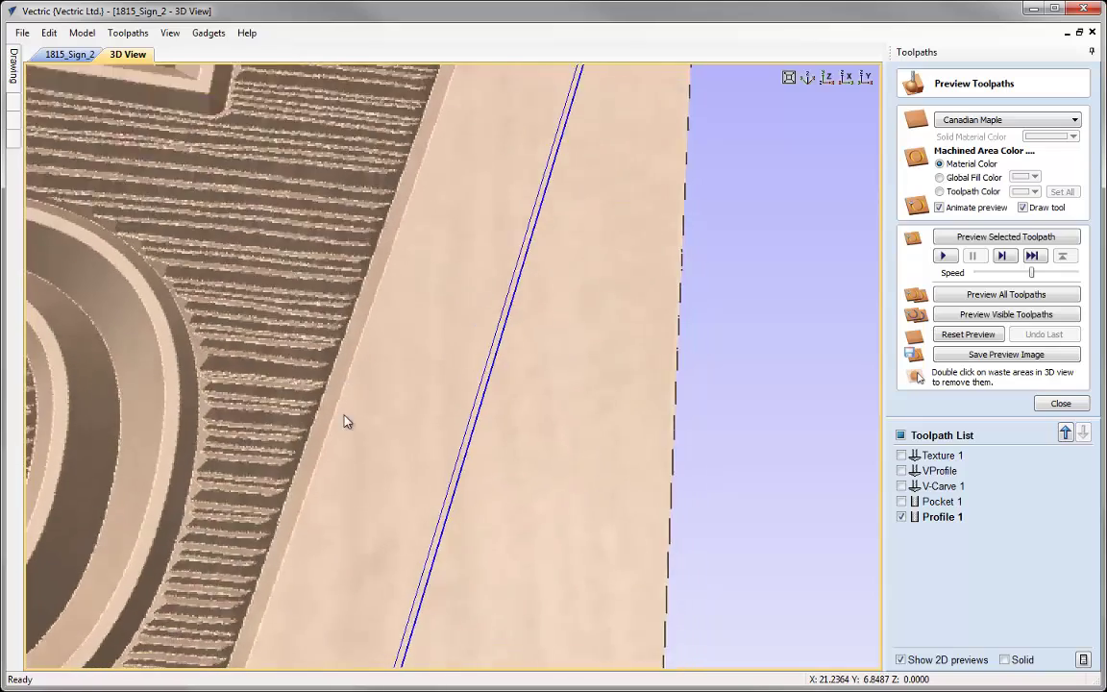
pyautogui.moveTo(478, 453); pyautogui.dragTo(470, 338)
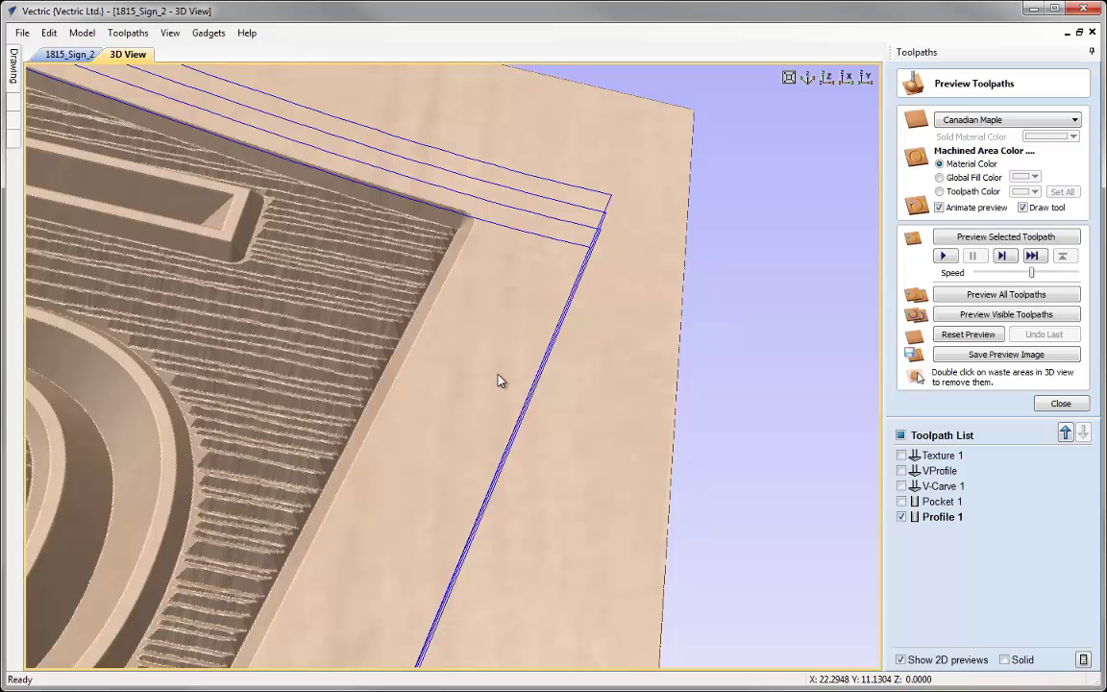
pyautogui.click(810, 79)
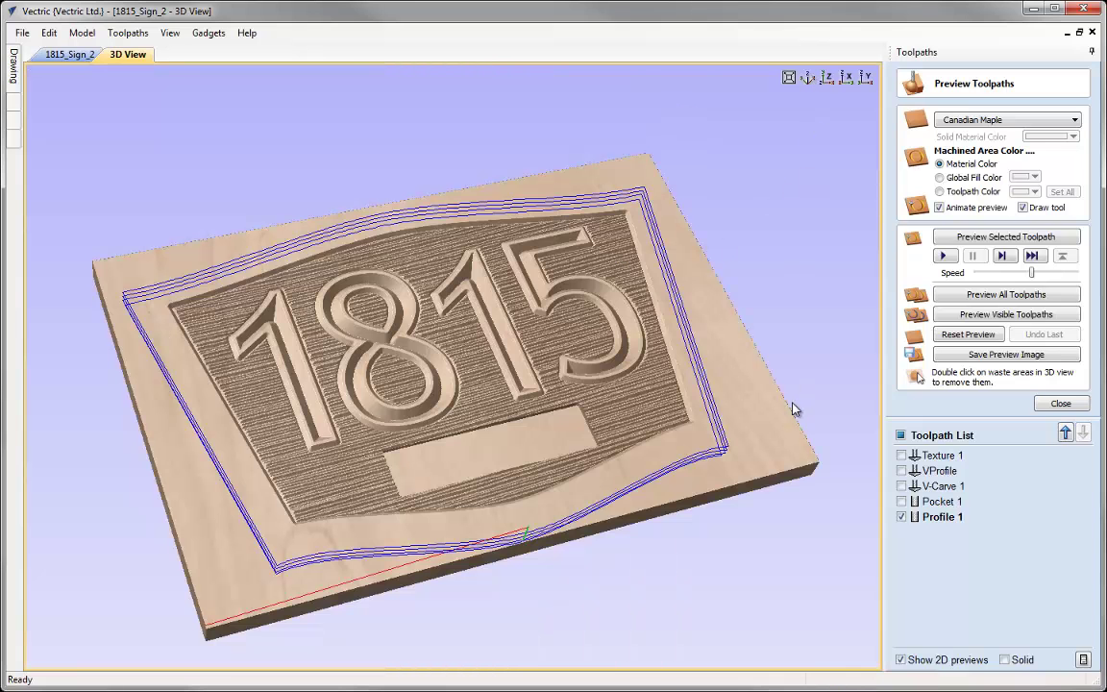
# - Preview the cutout profile toolpath and examine the cut slot and its last-pass ledge up close
pyautogui.click(1006, 237)
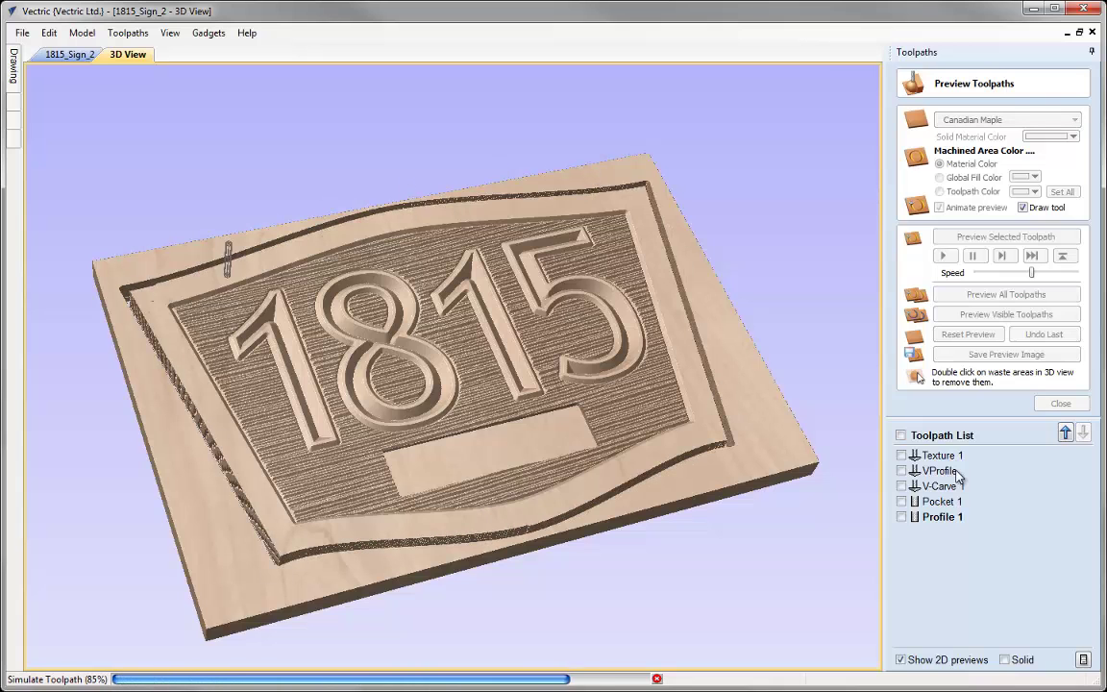
pyautogui.moveTo(697, 439); pyautogui.dragTo(731, 385)
pyautogui.scroll(3, 760, 392)
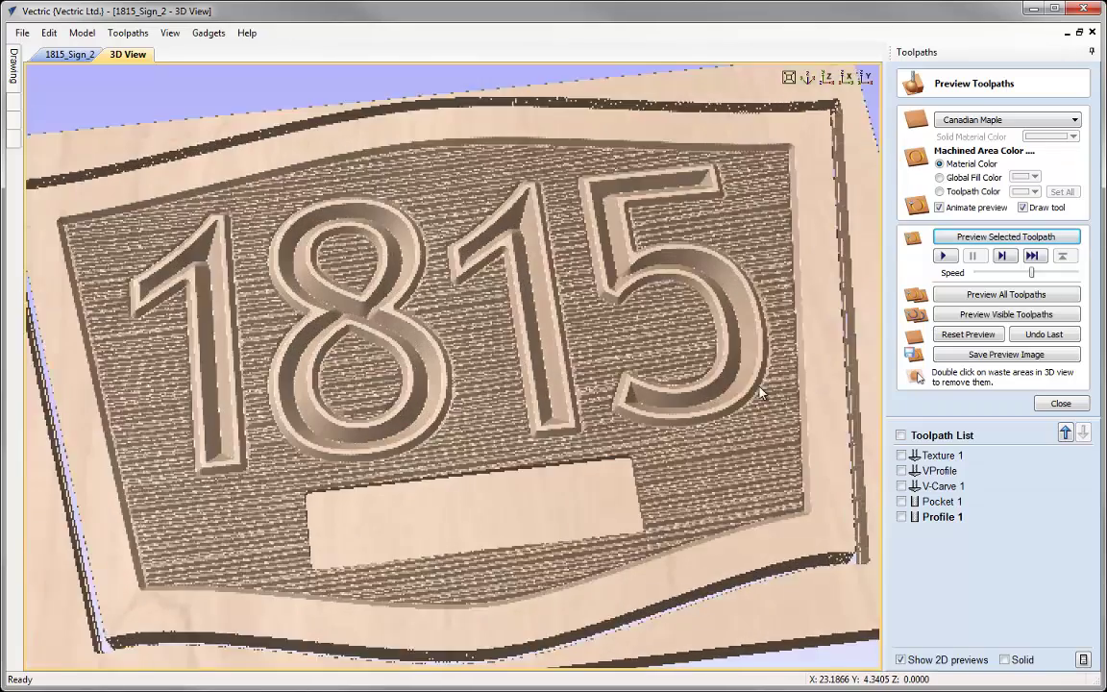
pyautogui.scroll(10, 759, 392)
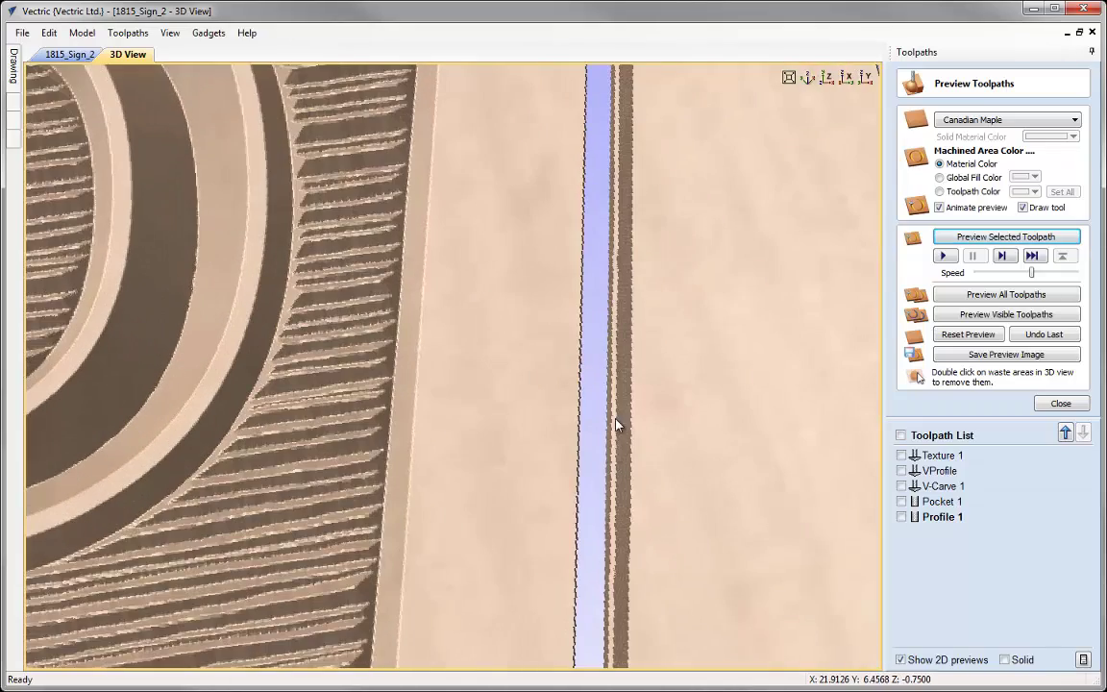
pyautogui.moveTo(603, 475); pyautogui.dragTo(594, 514)
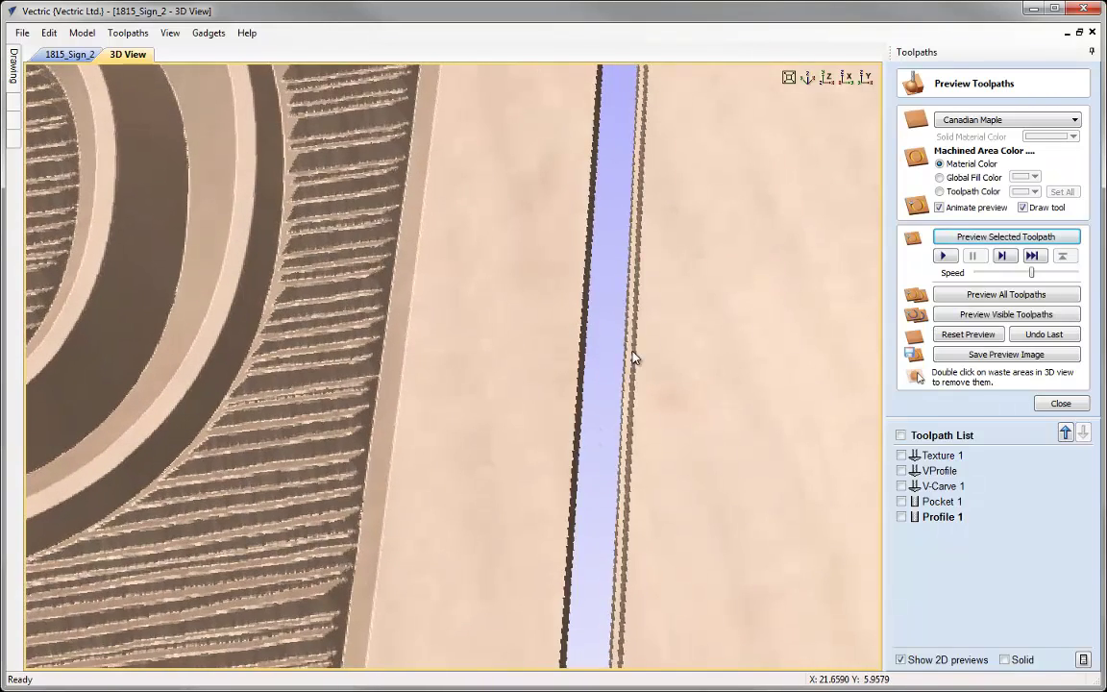
pyautogui.click(789, 77)
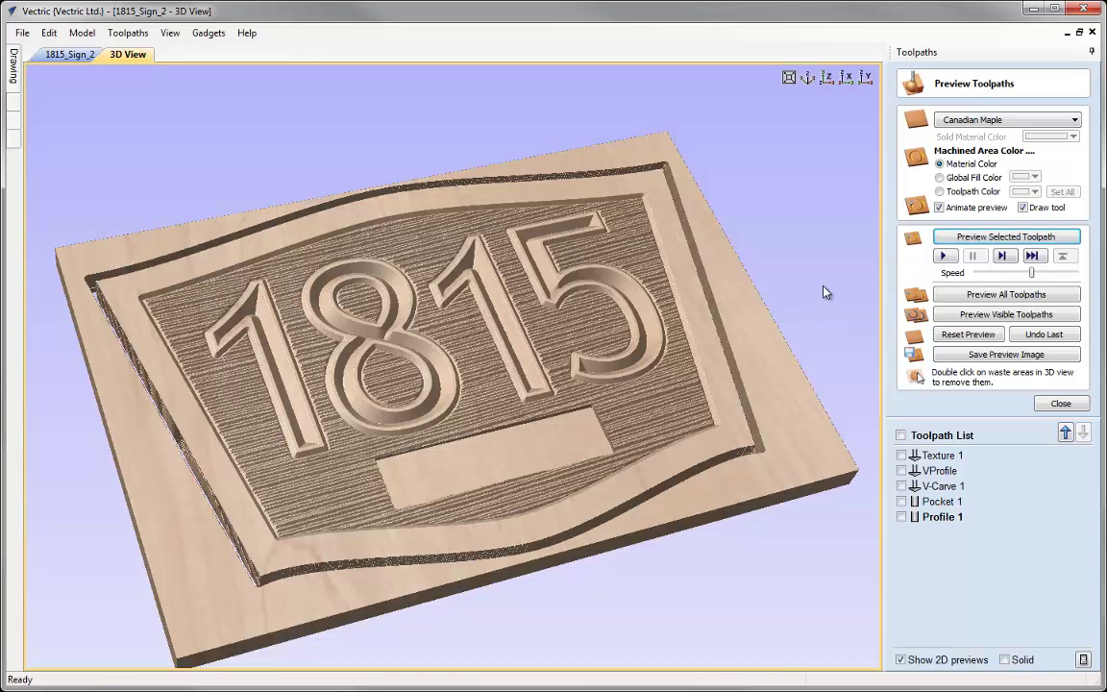
# - Remove the waste material around the sign in the preview and save the project as 1815_Sign_3
pyautogui.doubleClick(782, 384)
pyautogui.moveTo(602, 475); pyautogui.dragTo(705, 420)
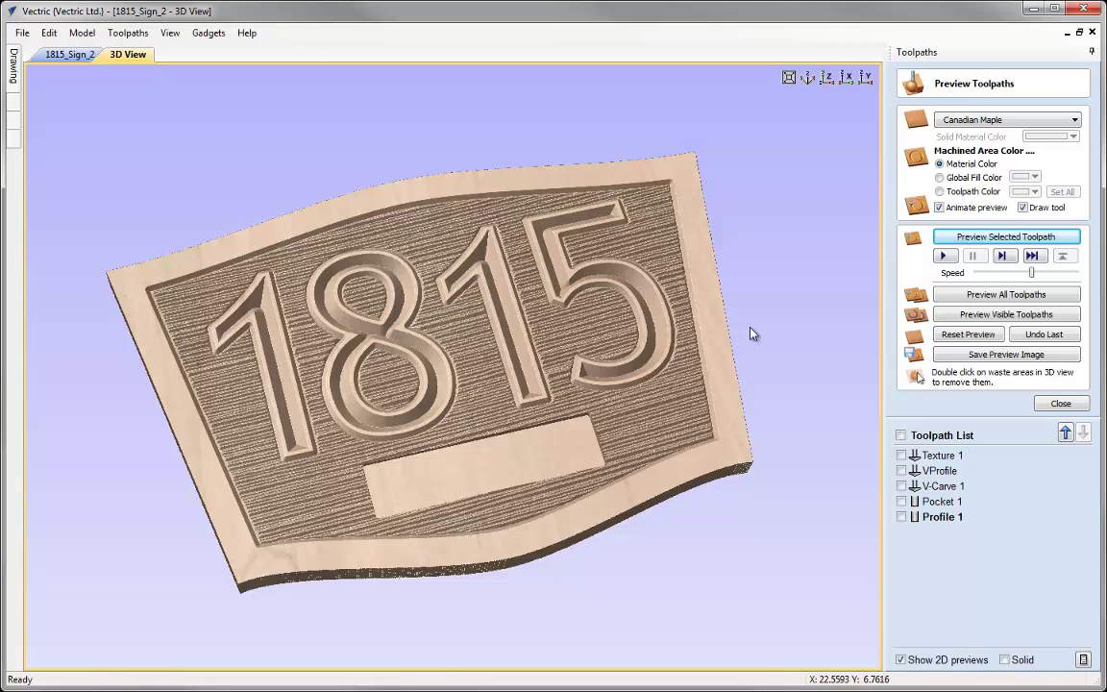
pyautogui.hotkey('ctrl', 's')
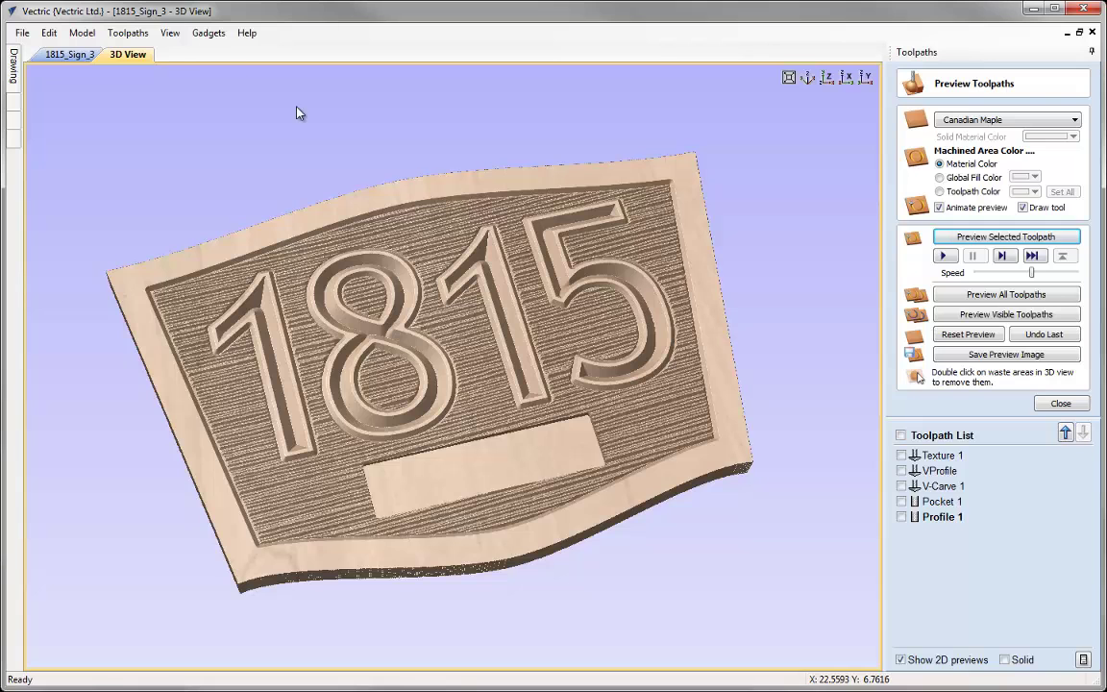
# - Create a job sheet for the toolpaths and save it as 1815_Sign_Toolpaths_Summary.html in the WhatsNewV8_Files folder
pyautogui.click(1052, 402)
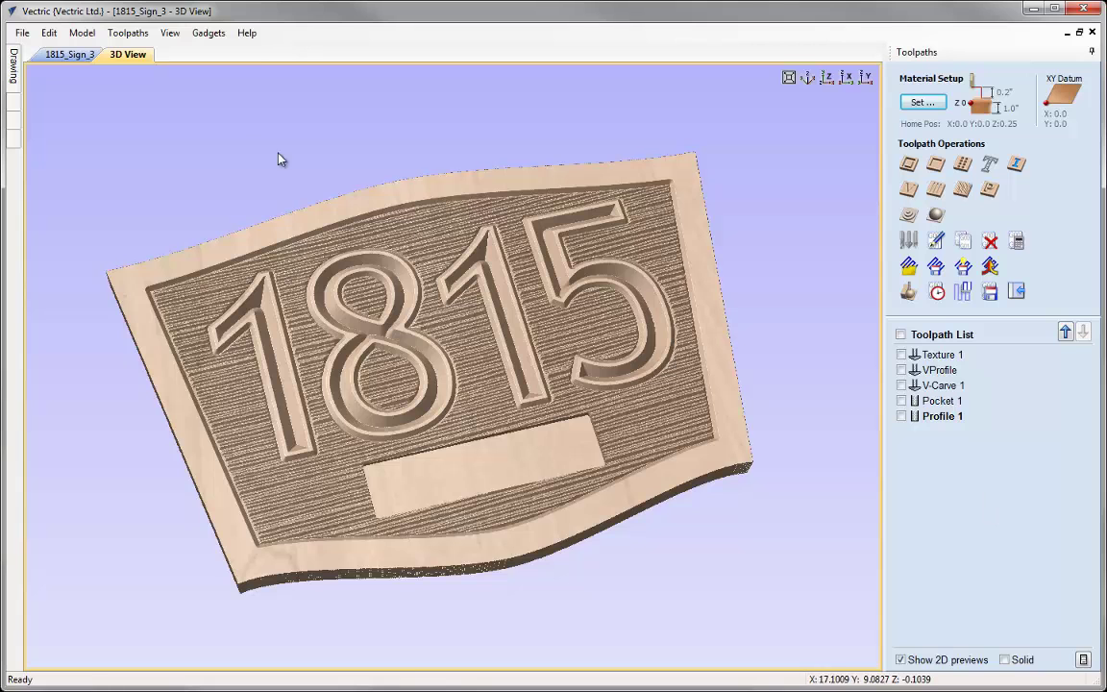
pyautogui.click(119, 35)
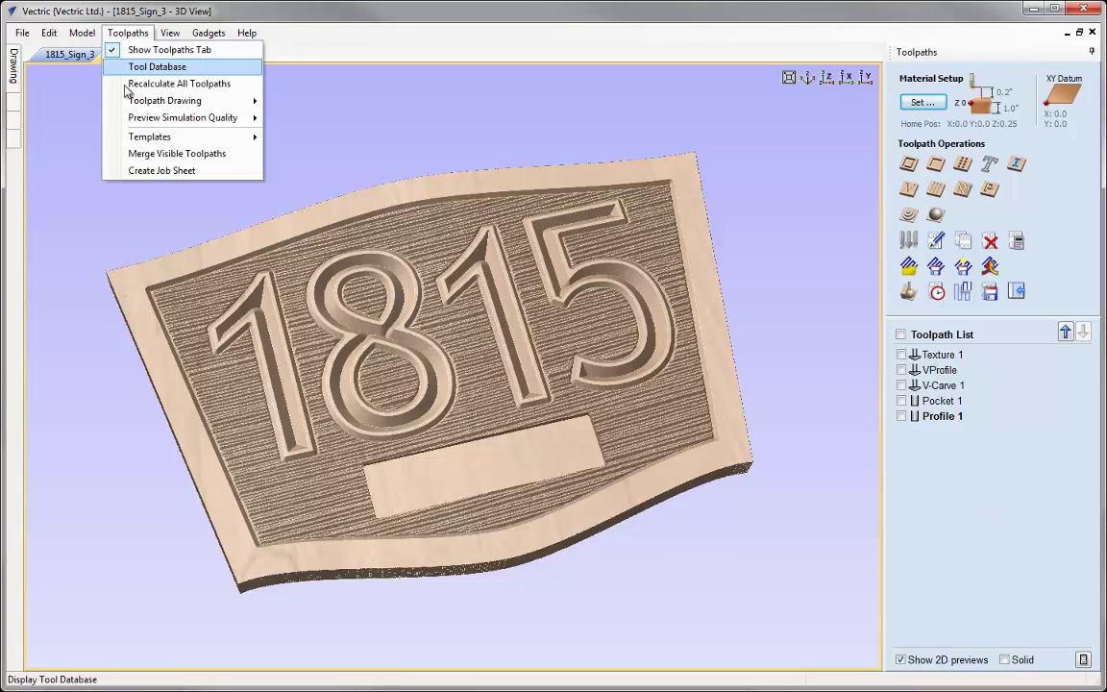
pyautogui.click(218, 173)
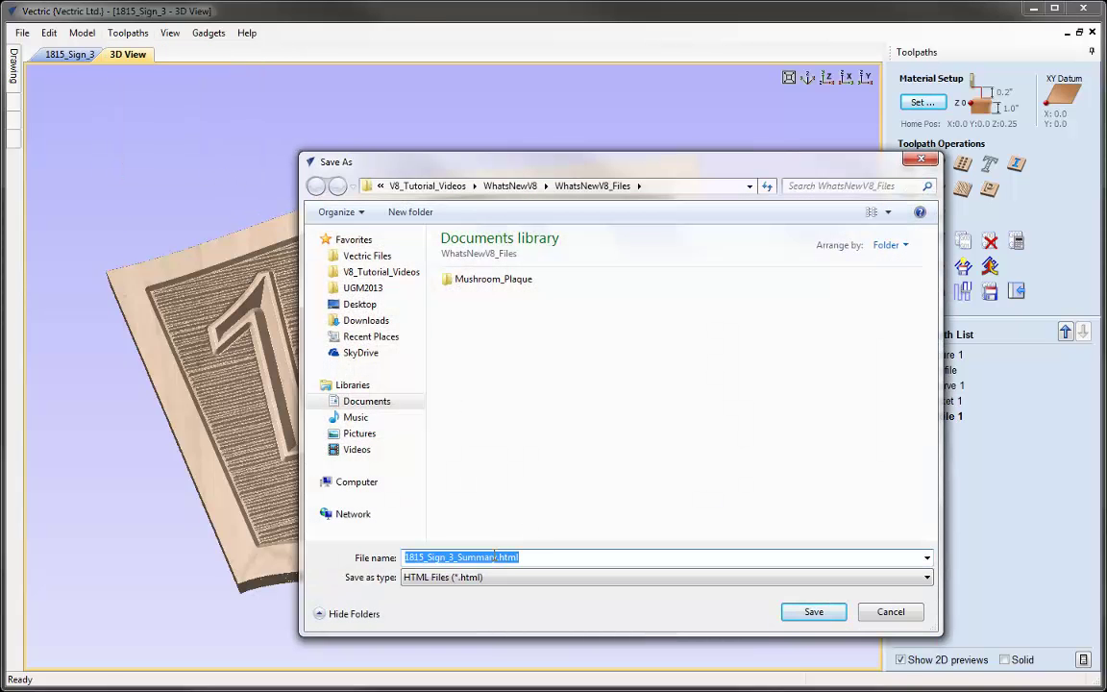
pyautogui.moveTo(456, 558)
pyautogui.mouseDown()
pyautogui.moveTo(404, 558)
pyautogui.moveTo(446, 559)
pyautogui.mouseUp()
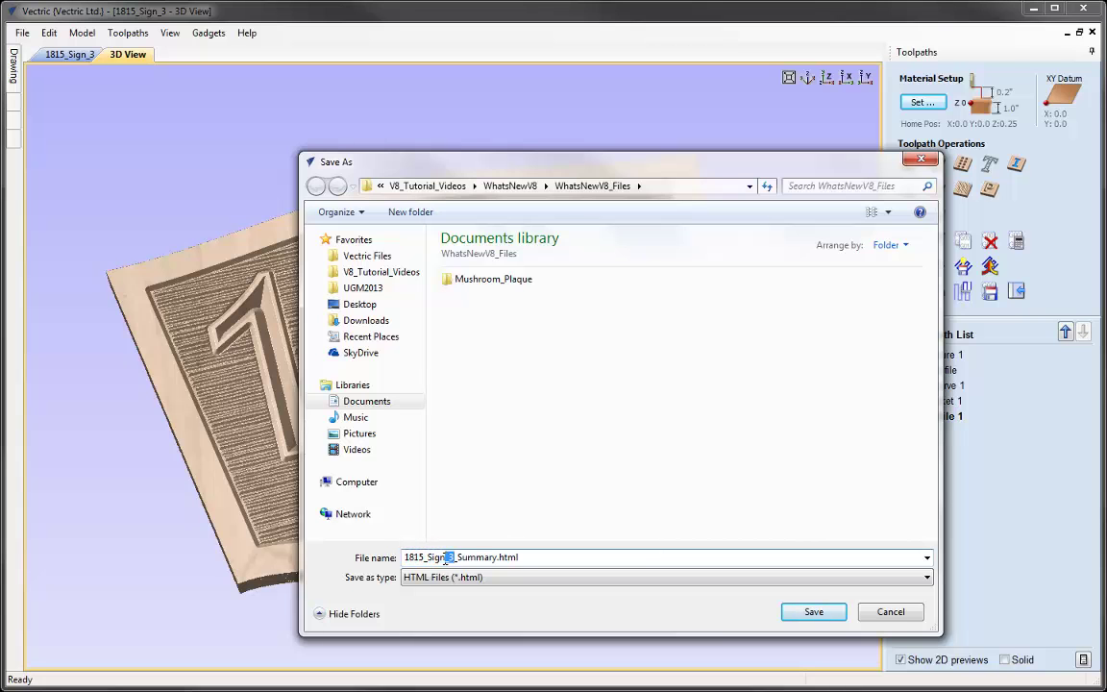
pyautogui.press('Delete')
pyautogui.write('_Toolpaths')
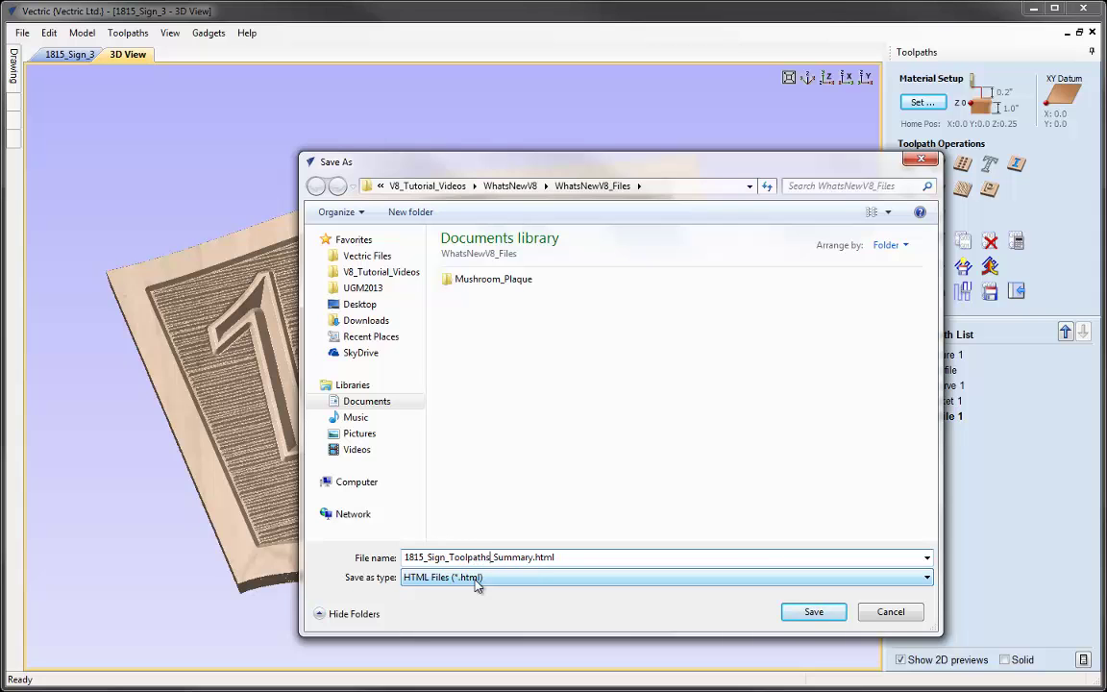
pyautogui.click(813, 613)
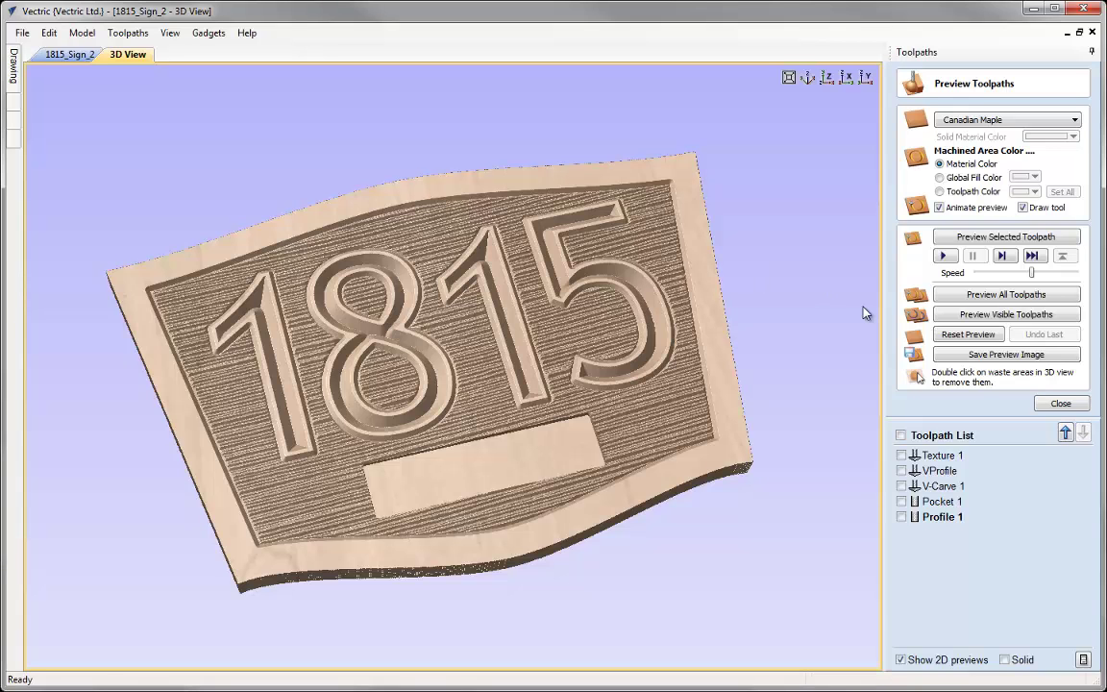
# - Check the estimated machining times for the Texture 1, VProfile and V-Carve 1 toolpaths in the toolpaths summary
pyautogui.click(1060, 403)
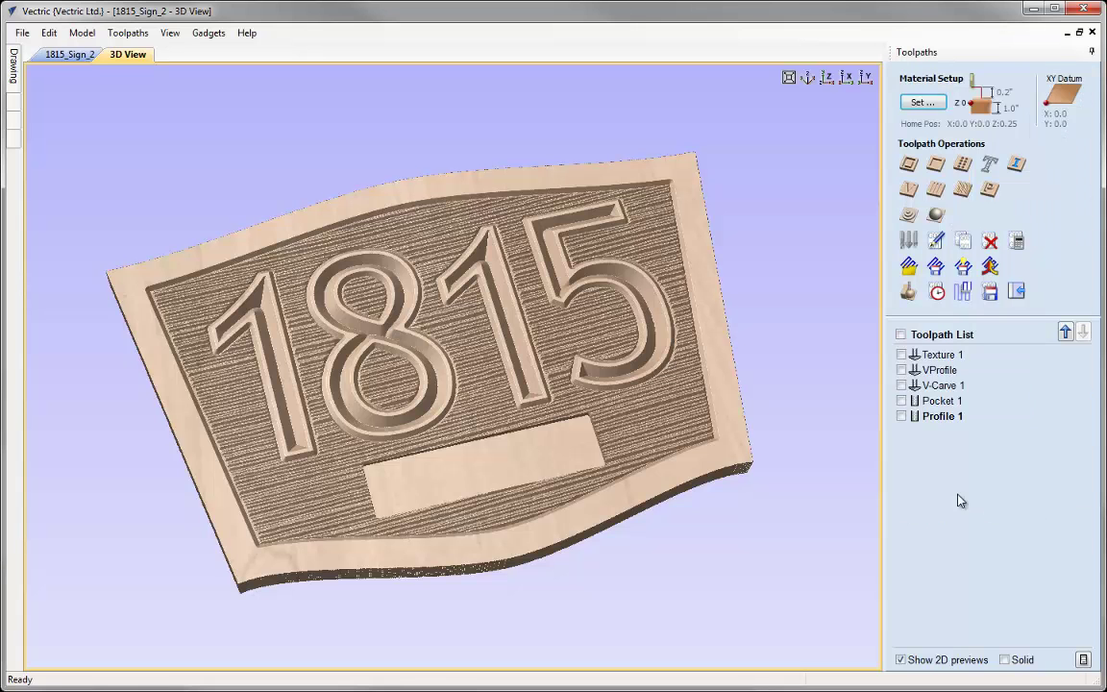
pyautogui.click(902, 355)
pyautogui.click(901, 370)
pyautogui.click(902, 385)
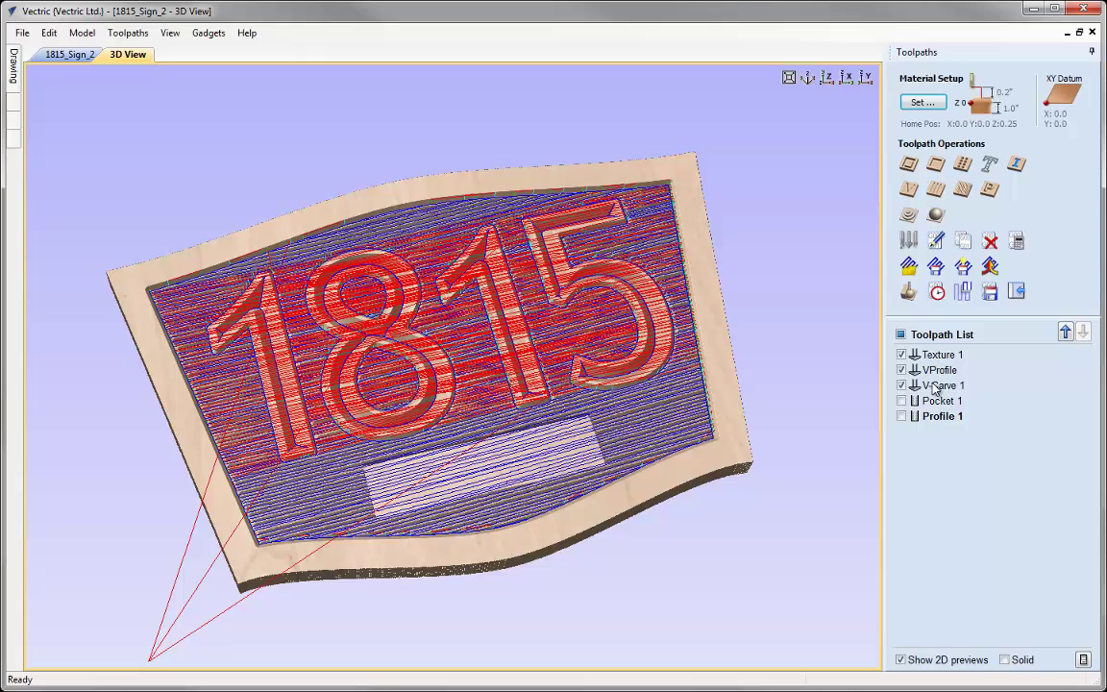
pyautogui.click(935, 302)
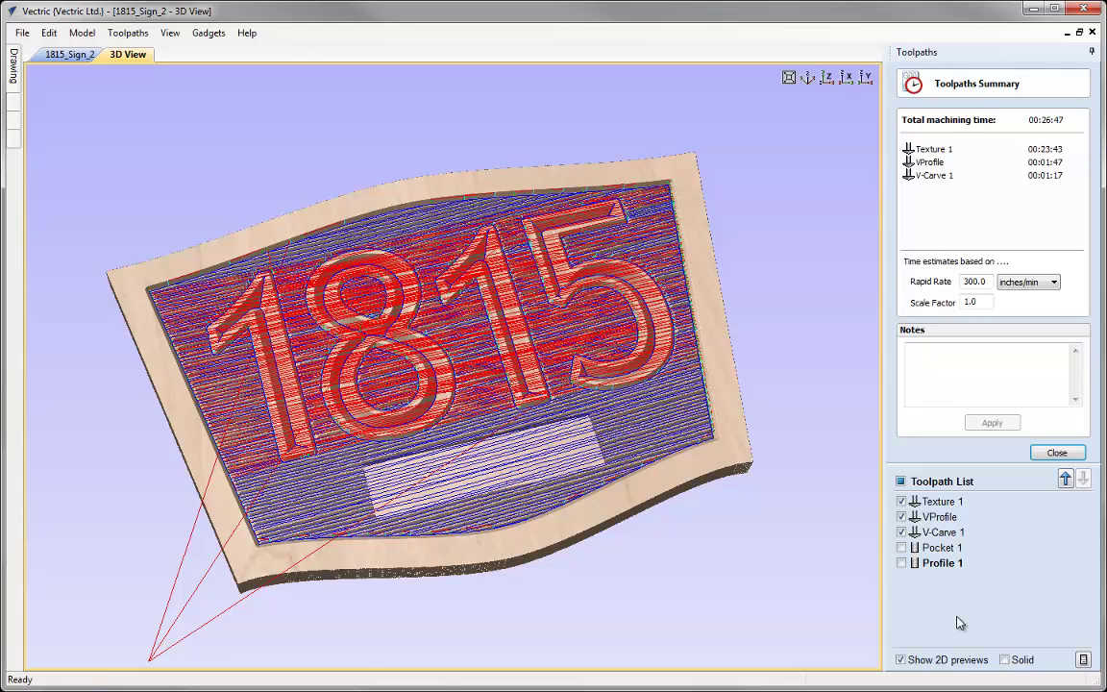
# - Include Pocket 1 and Profile 1 in the machining time estimate, then hide all toolpaths and leave the summary
pyautogui.click(902, 547)
pyautogui.click(902, 562)
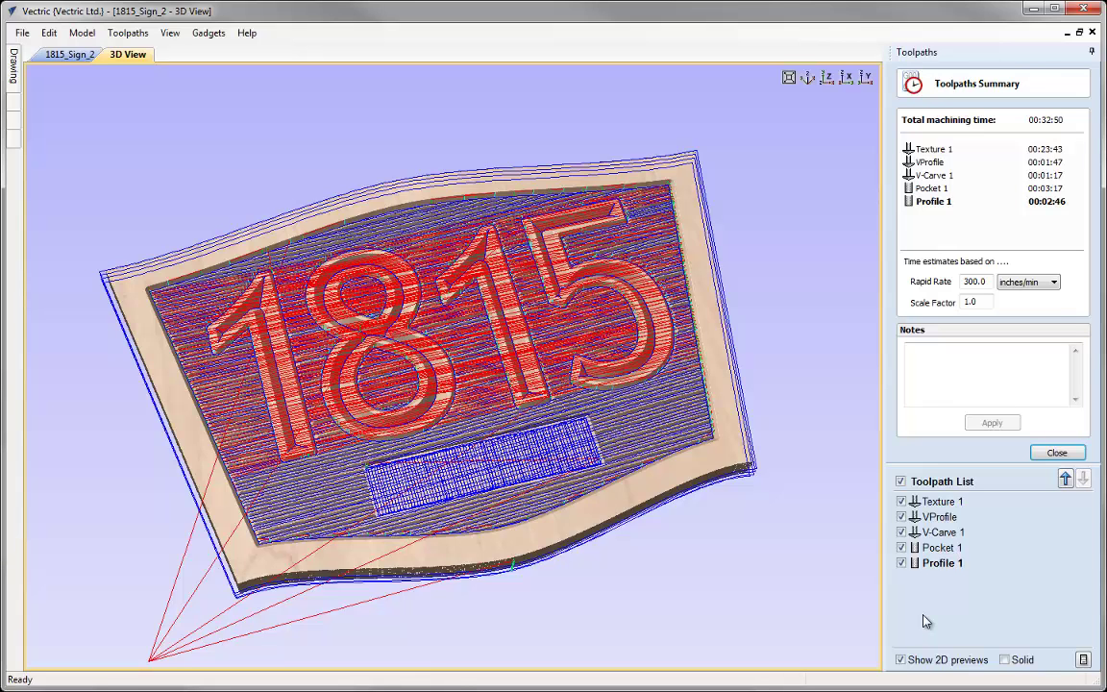
pyautogui.click(901, 482)
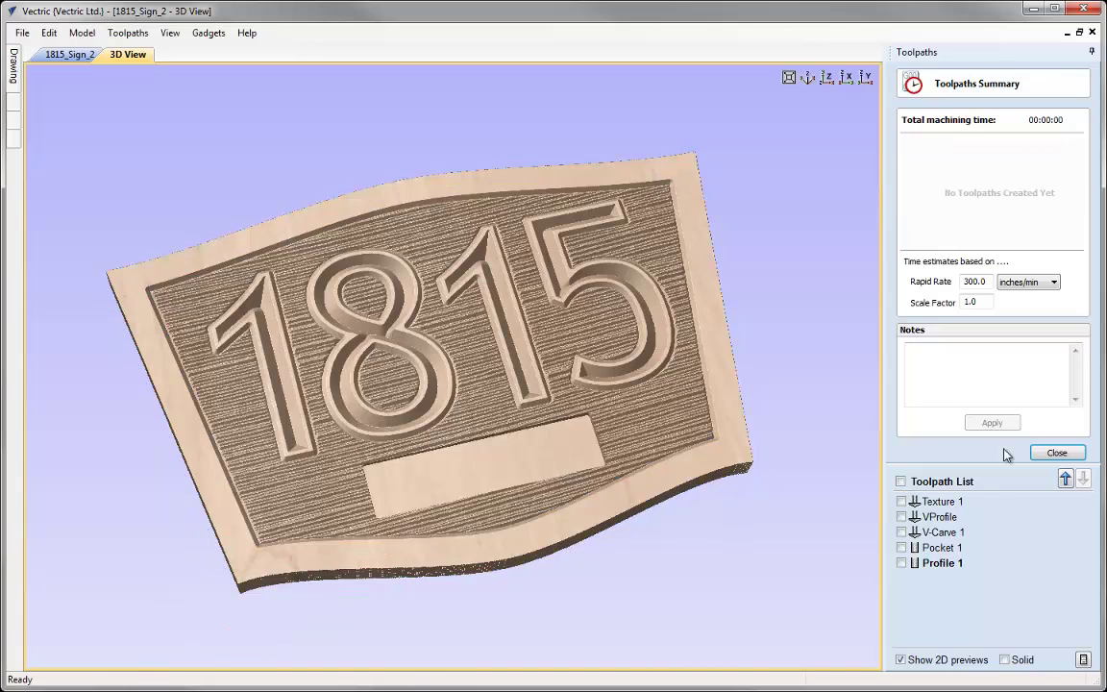
pyautogui.click(1057, 453)
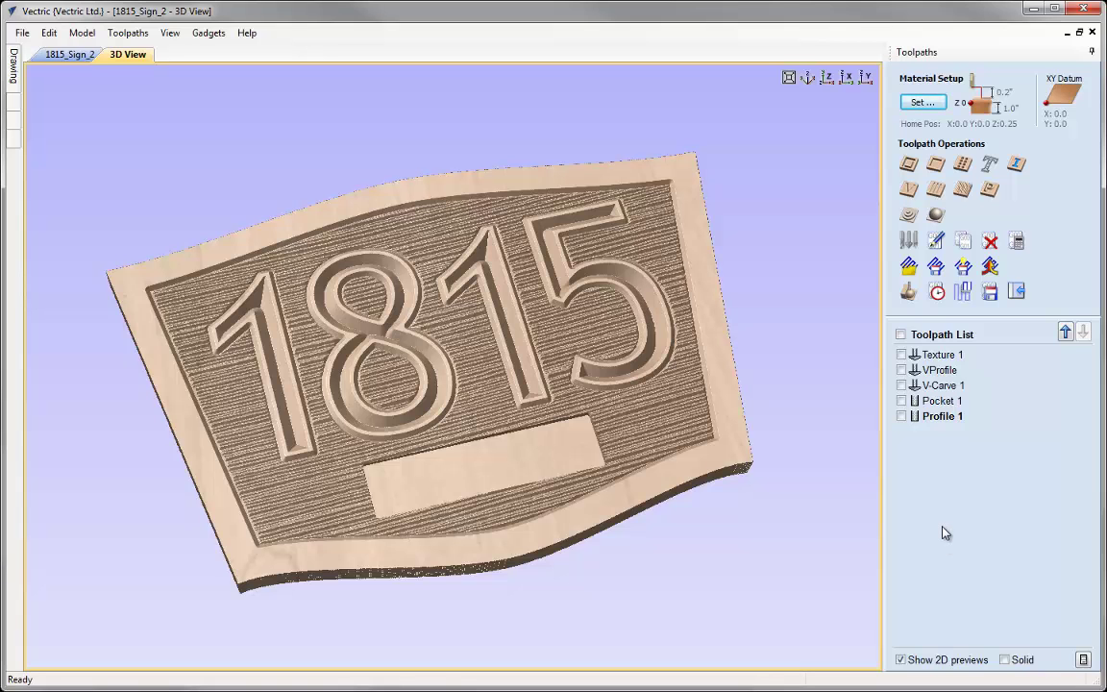
# - Save the project as 1815_Sign_3 and create its job sheet as 1815_Sign_3_Summary.html in the WhatsNewV8_Files folder
pyautogui.hotkey('ctrl', 's')
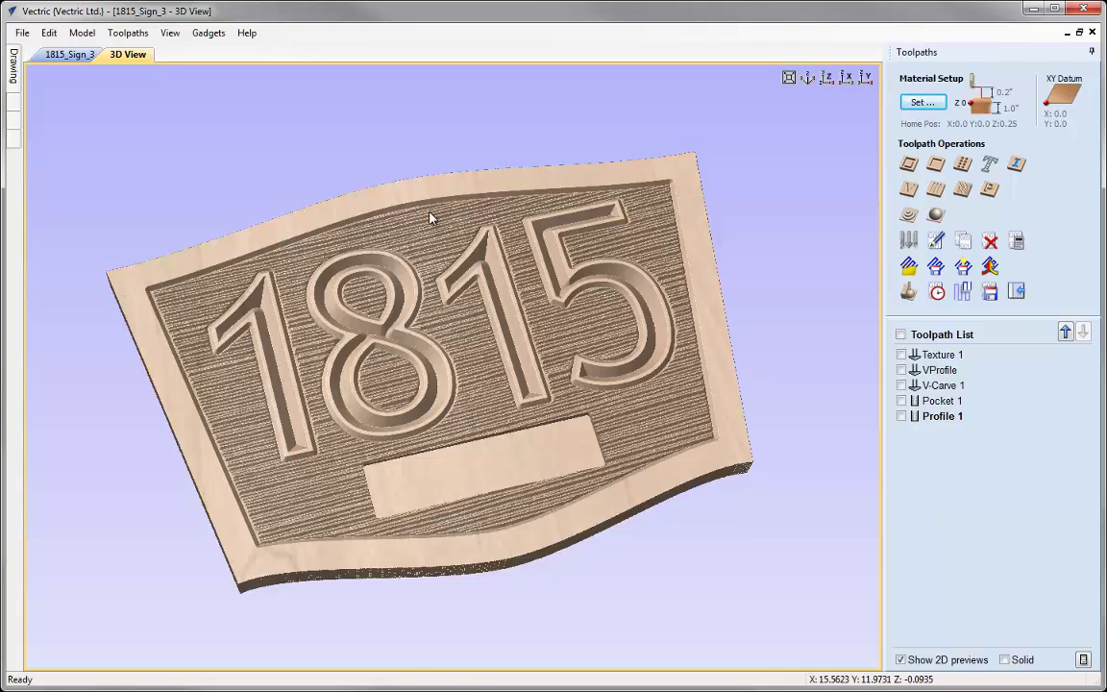
pyautogui.click(131, 36)
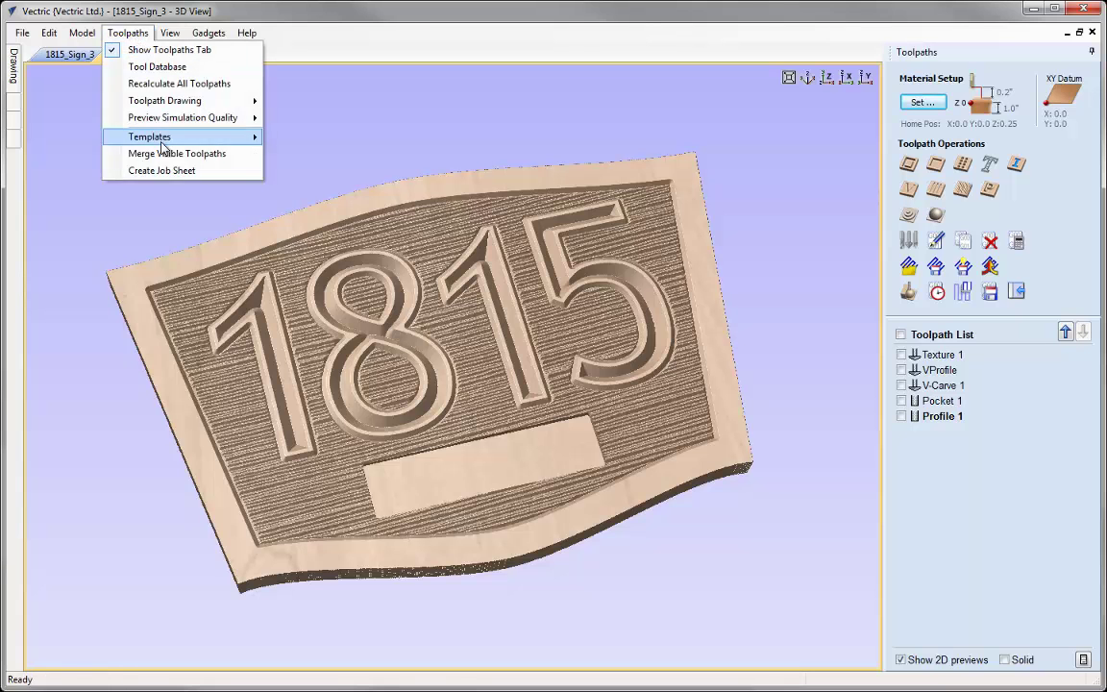
pyautogui.click(225, 171)
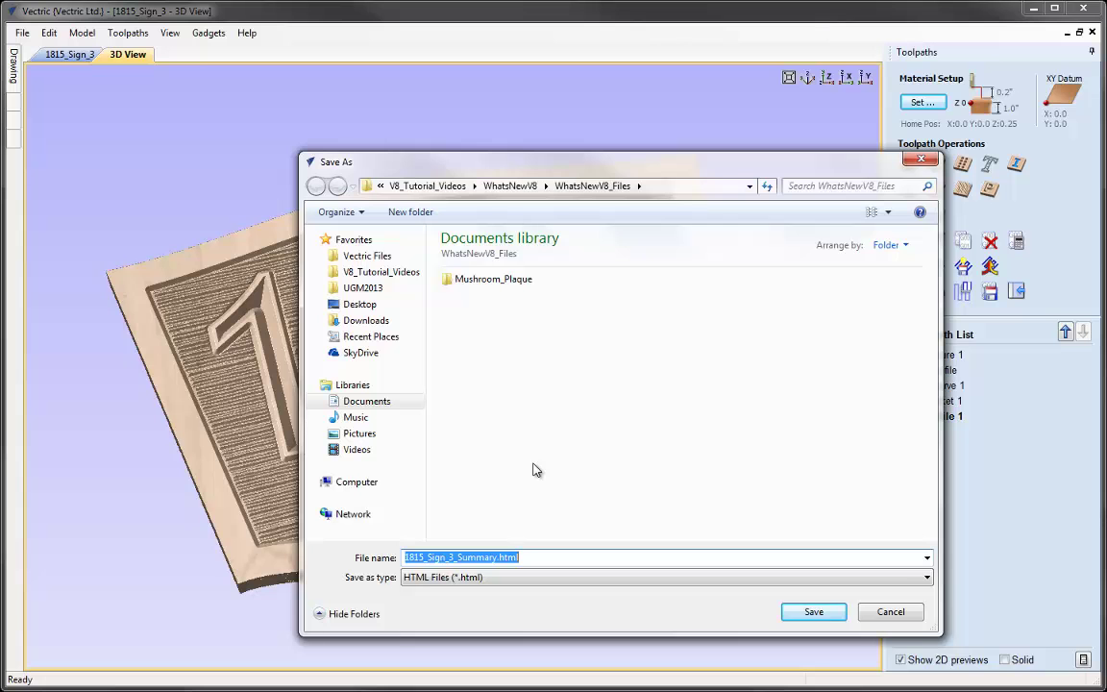
pyautogui.click(814, 613)
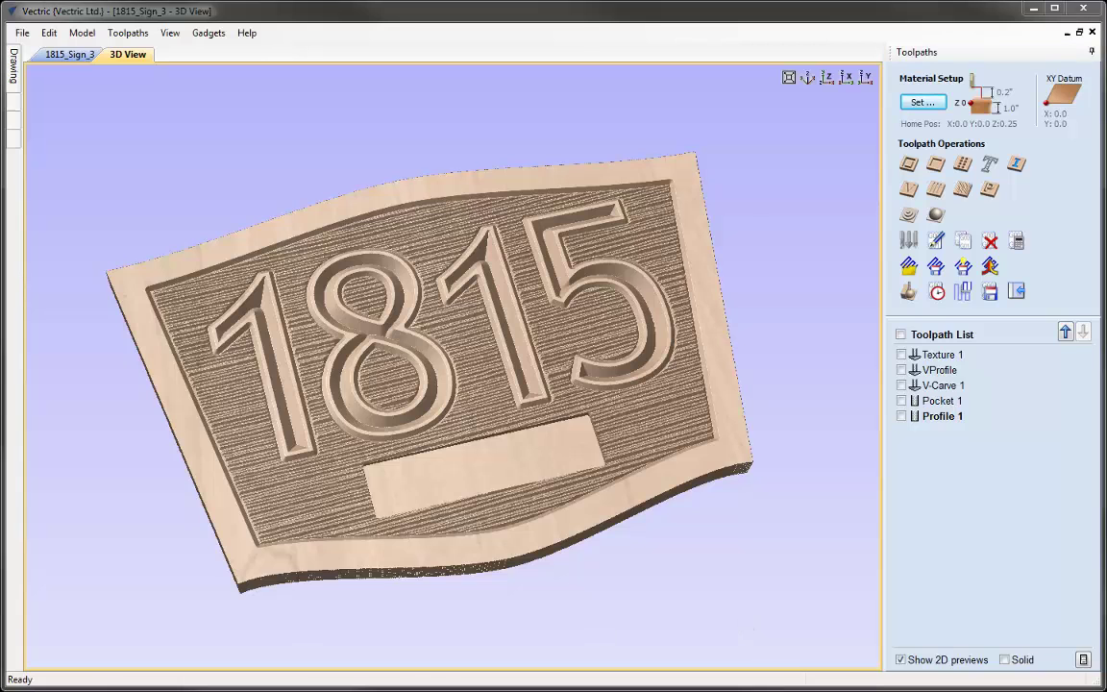
# - Switch to the WhatsNewV8_Files folder, open 1815_Sign_3_Summary.html in the browser and review its job layout, material setup and toolpath details
pyautogui.hotkey('alt', 'Tab')
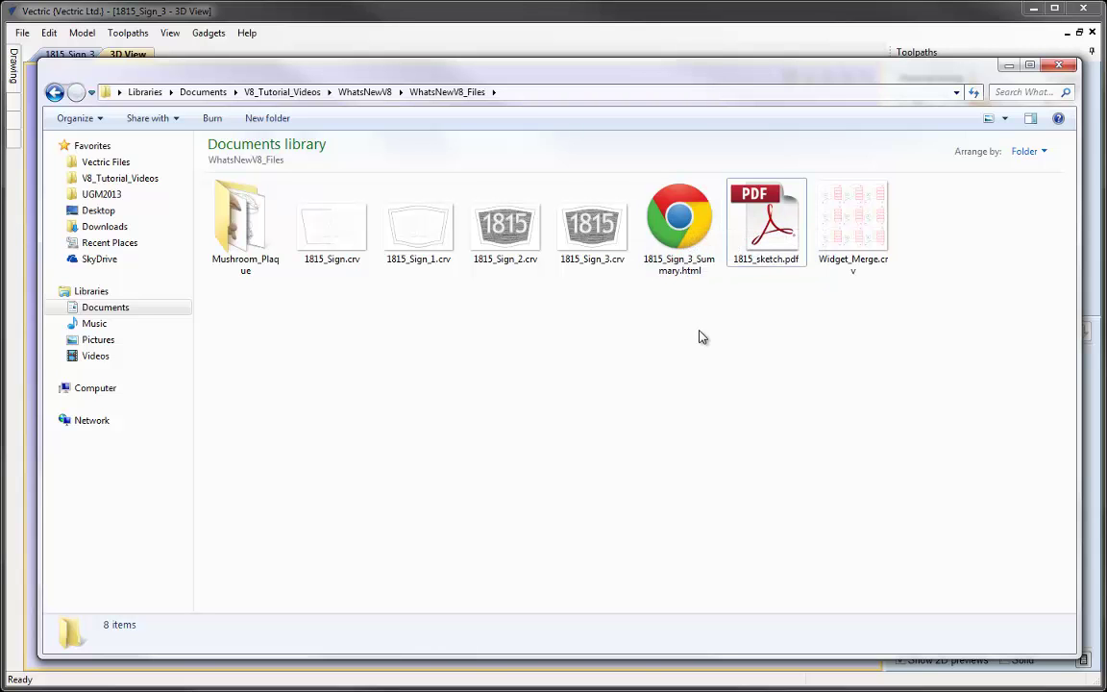
pyautogui.doubleClick(679, 219)
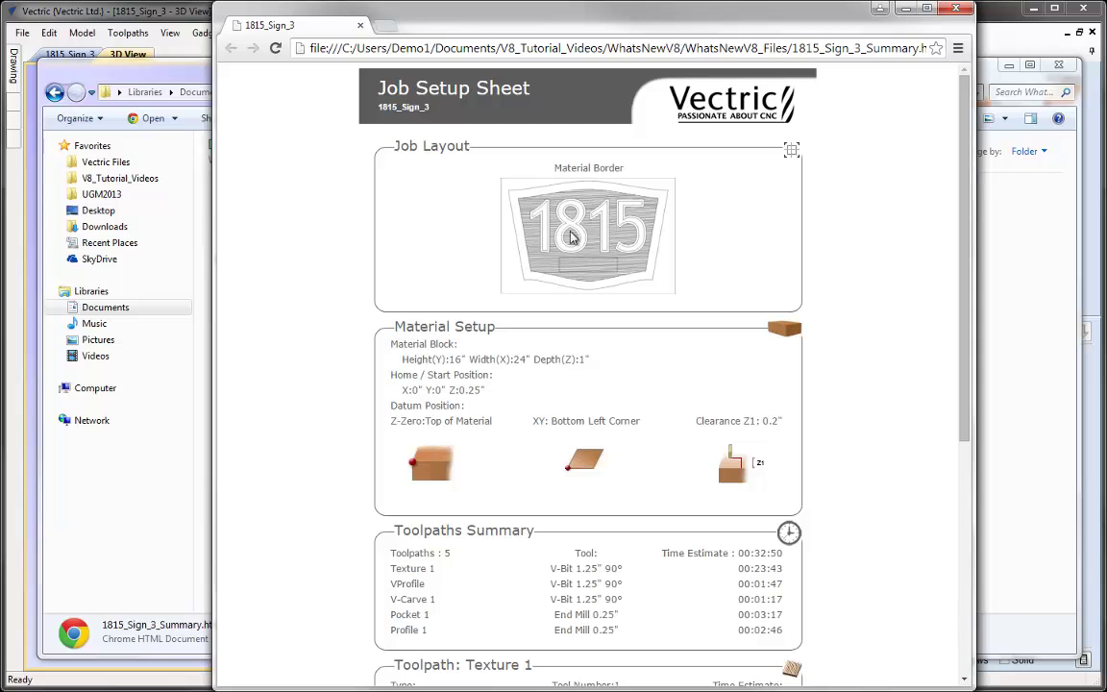
pyautogui.scroll(-3, 541, 292)
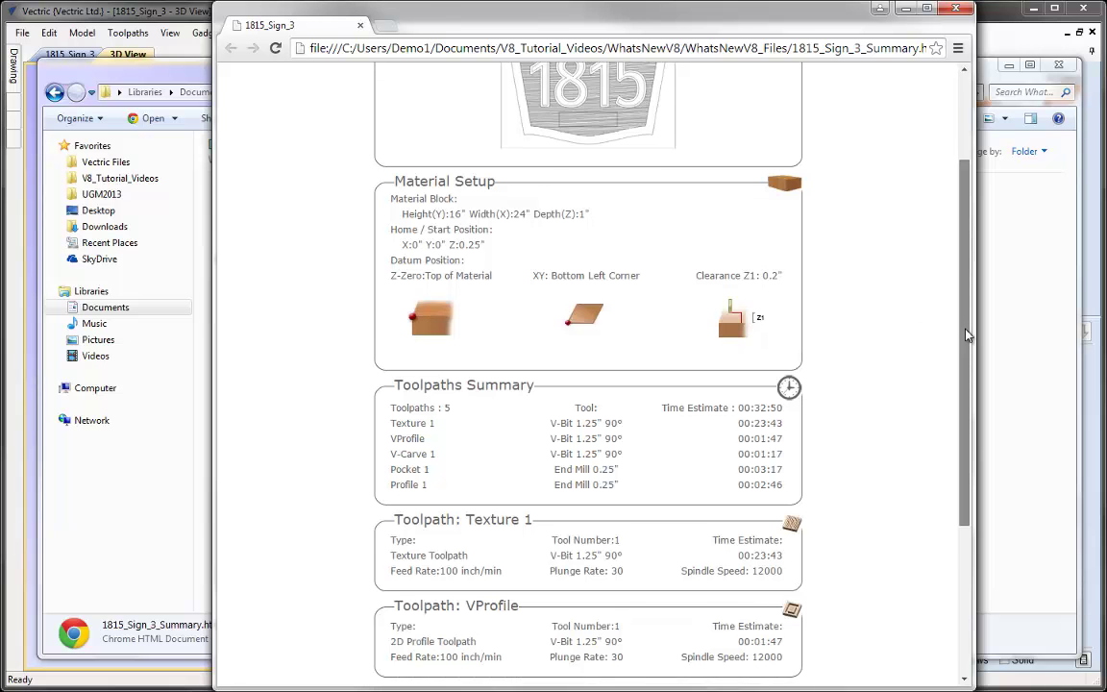
pyautogui.moveTo(964, 324); pyautogui.dragTo(969, 394)
pyautogui.scroll(-3, 872, 406)
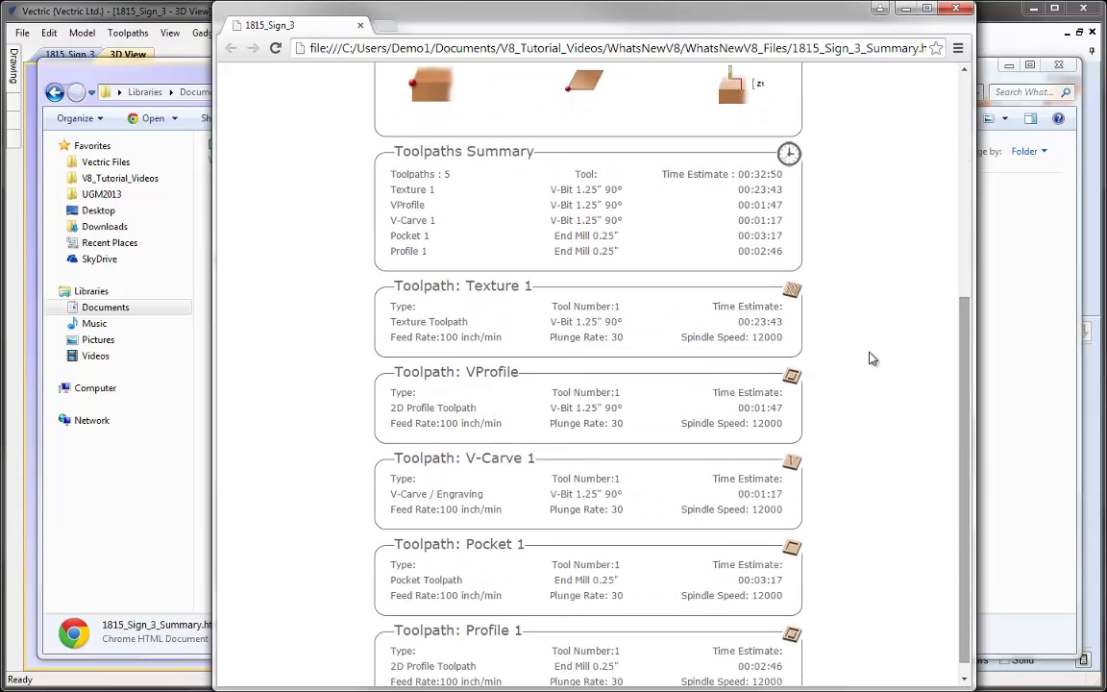
pyautogui.scroll(-1, 869, 390)
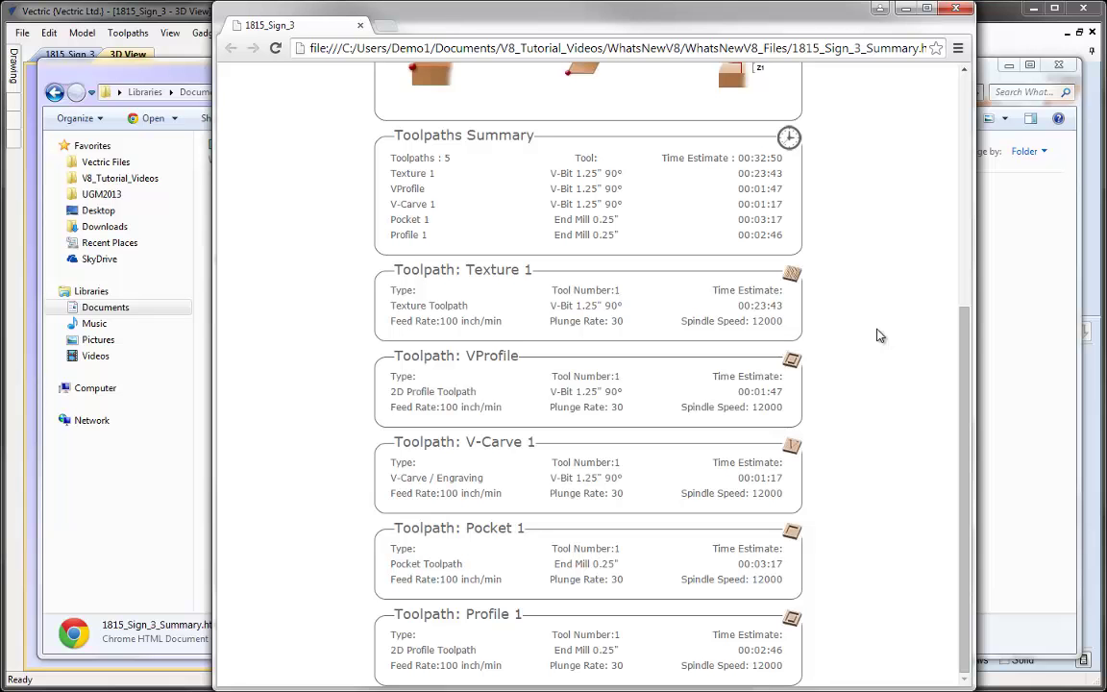
pyautogui.scroll(5, 951, 88)
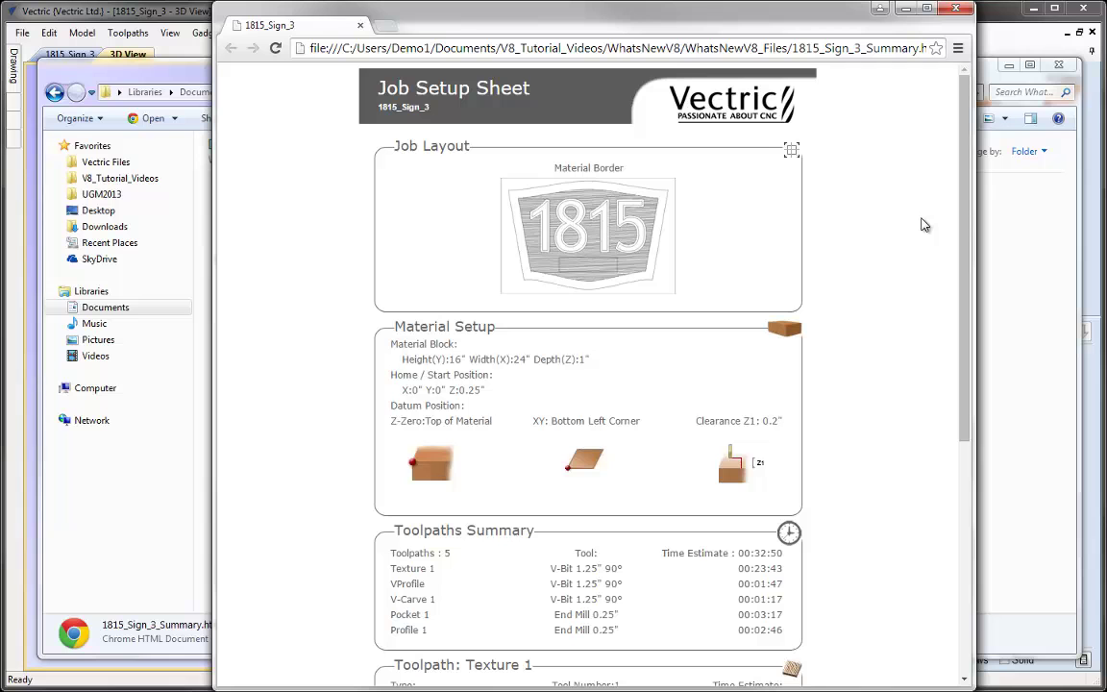
# - Check the browser's print option for the job sheet, then minimise the browser and folder windows to return to Vectric
pyautogui.click(958, 47)
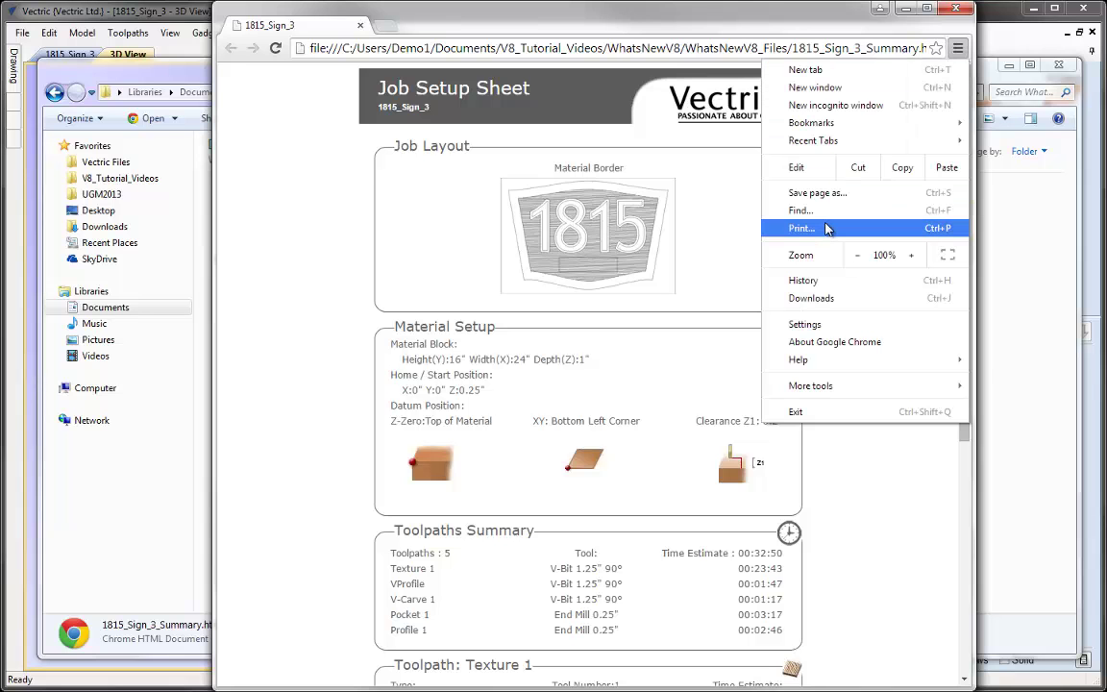
pyautogui.click(894, 477)
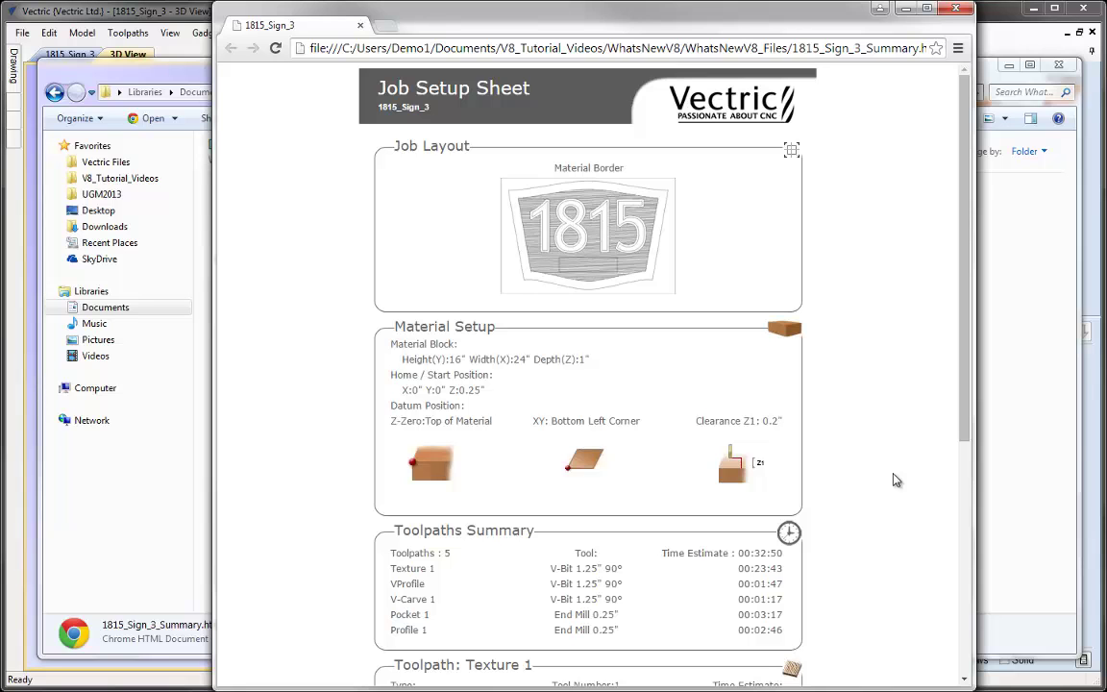
pyautogui.click(905, 7)
pyautogui.click(1011, 57)
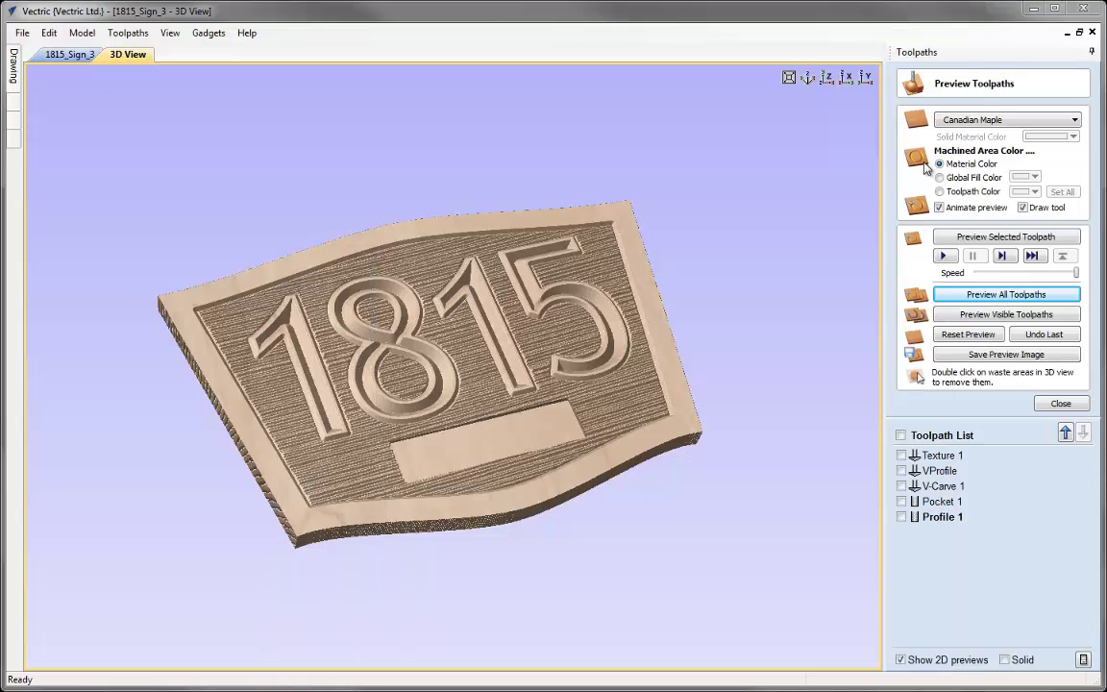
# - Open the Widget_Merge.crv project from the WhatsNewV8_Files folder
pyautogui.click(22, 32)
pyautogui.click(48, 66)
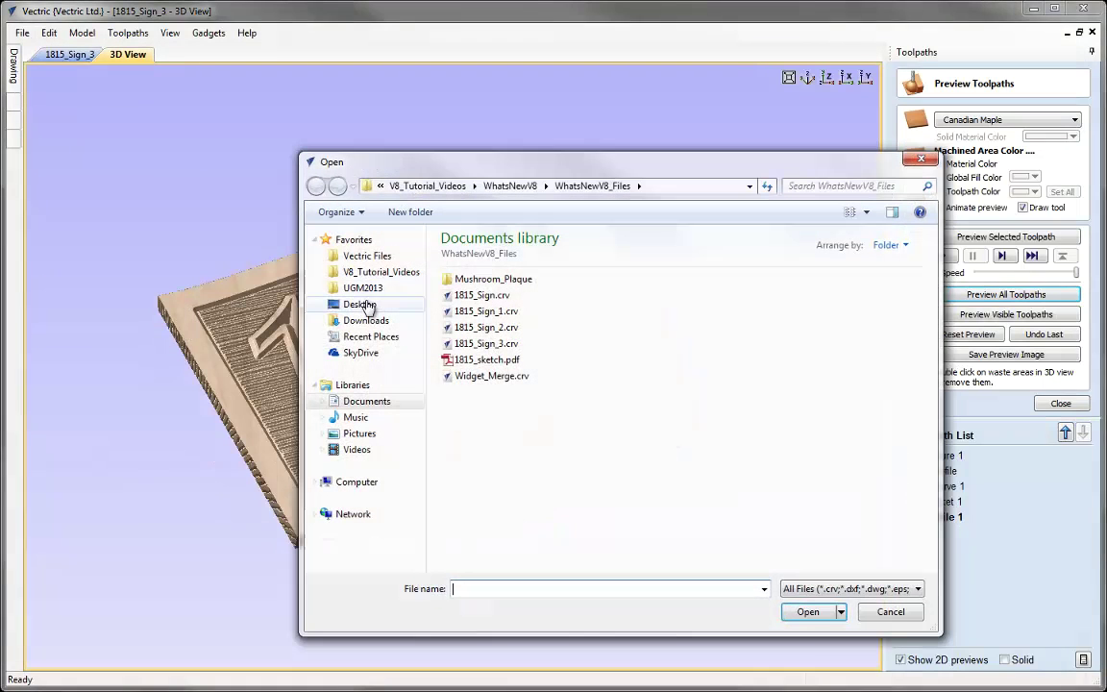
pyautogui.click(489, 376)
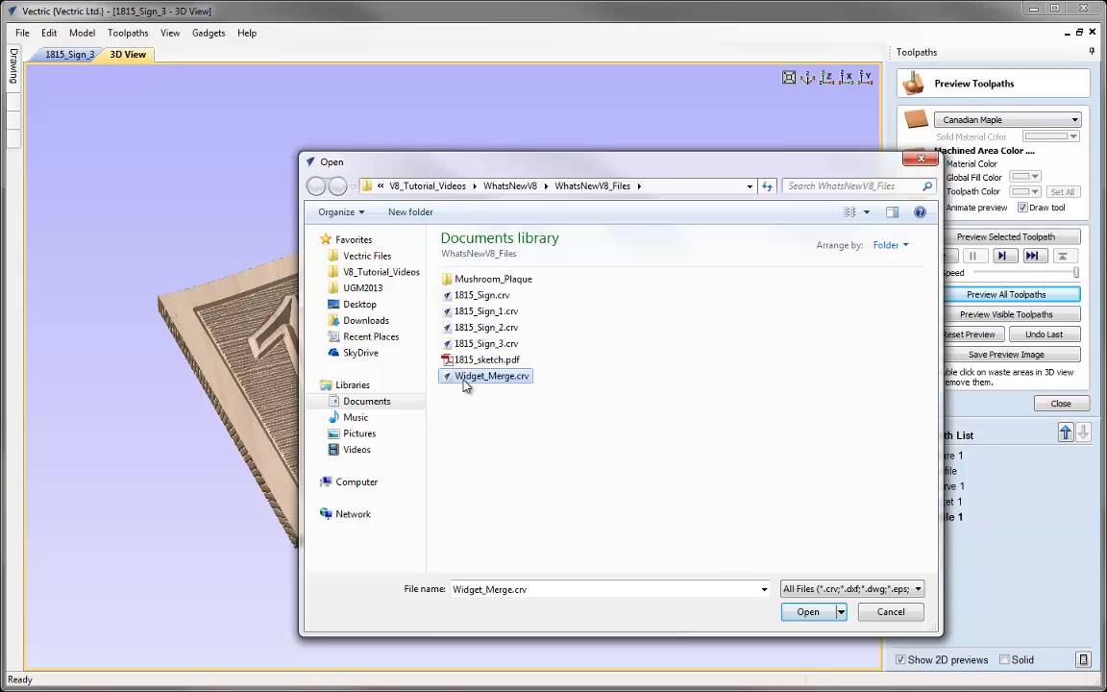
pyautogui.click(809, 612)
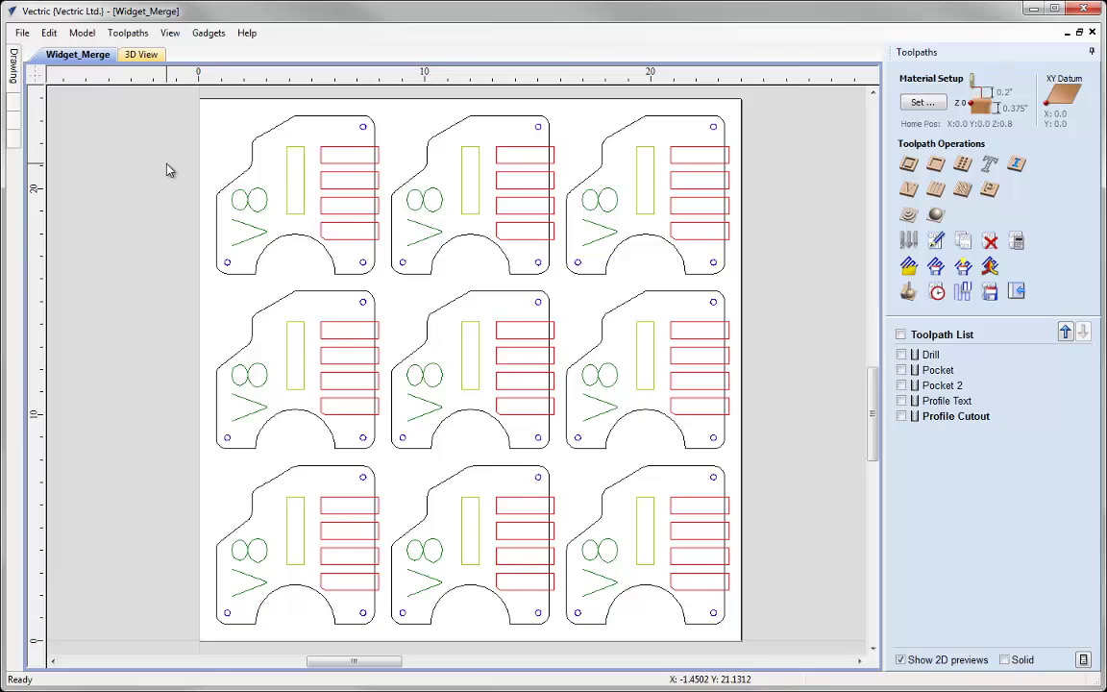
# - Show the 2D and 3D views side by side, display all toolpaths and examine them in an isometric view
pyautogui.press('F4')
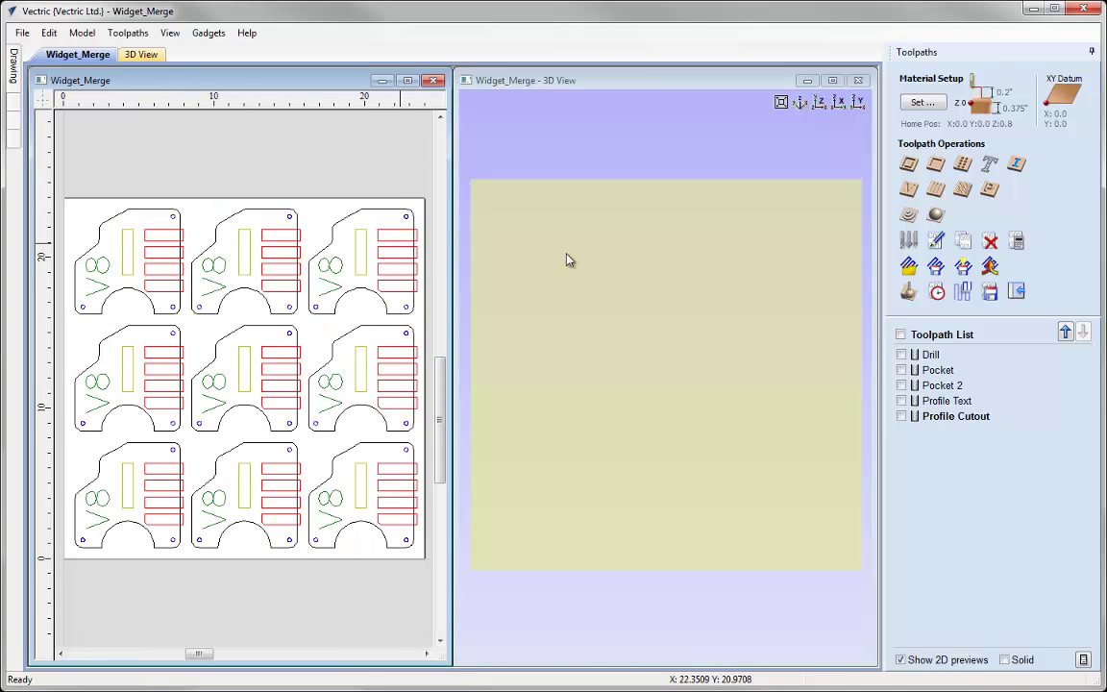
pyautogui.click(901, 335)
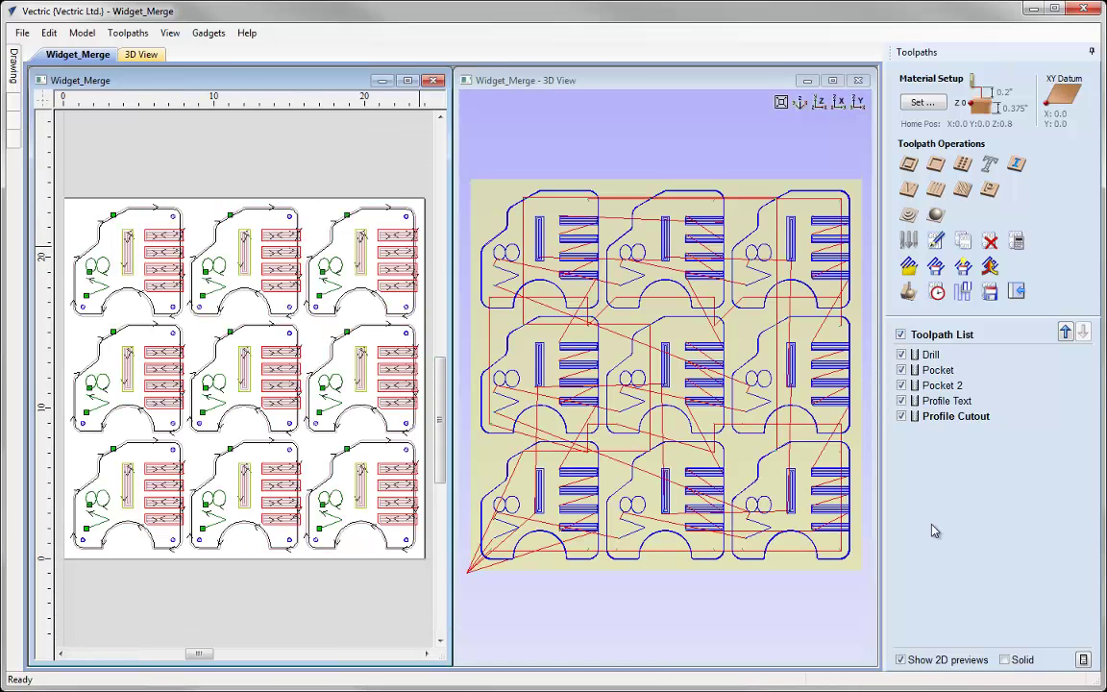
pyautogui.moveTo(620, 534); pyautogui.dragTo(788, 405)
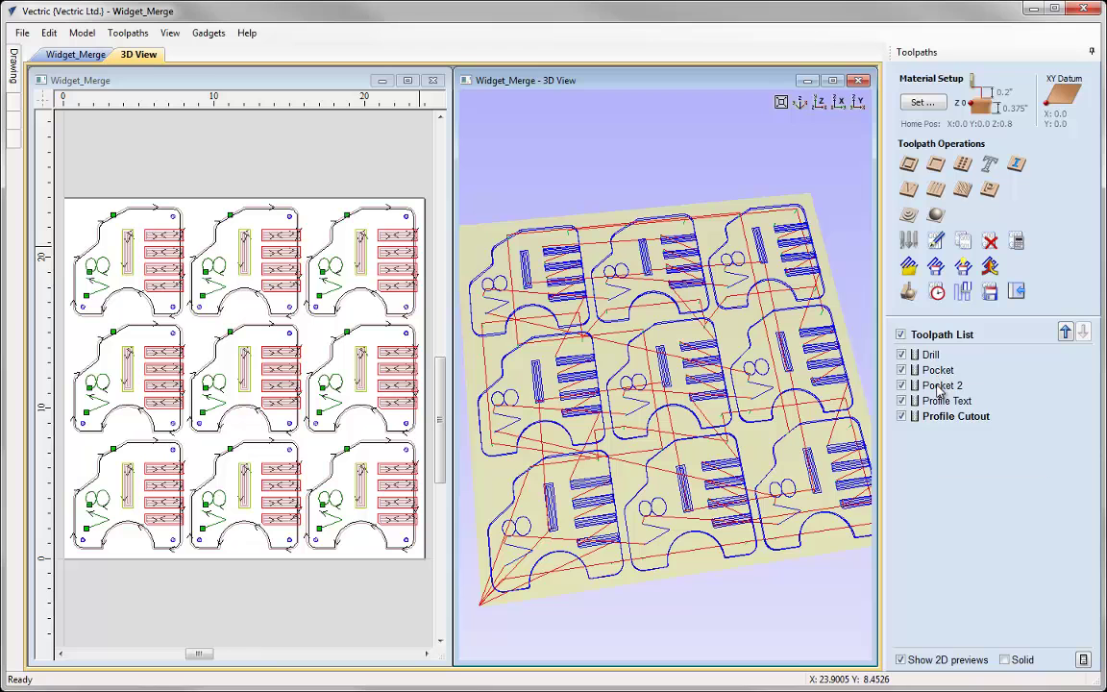
pyautogui.moveTo(941, 392)
pyautogui.click(800, 102)
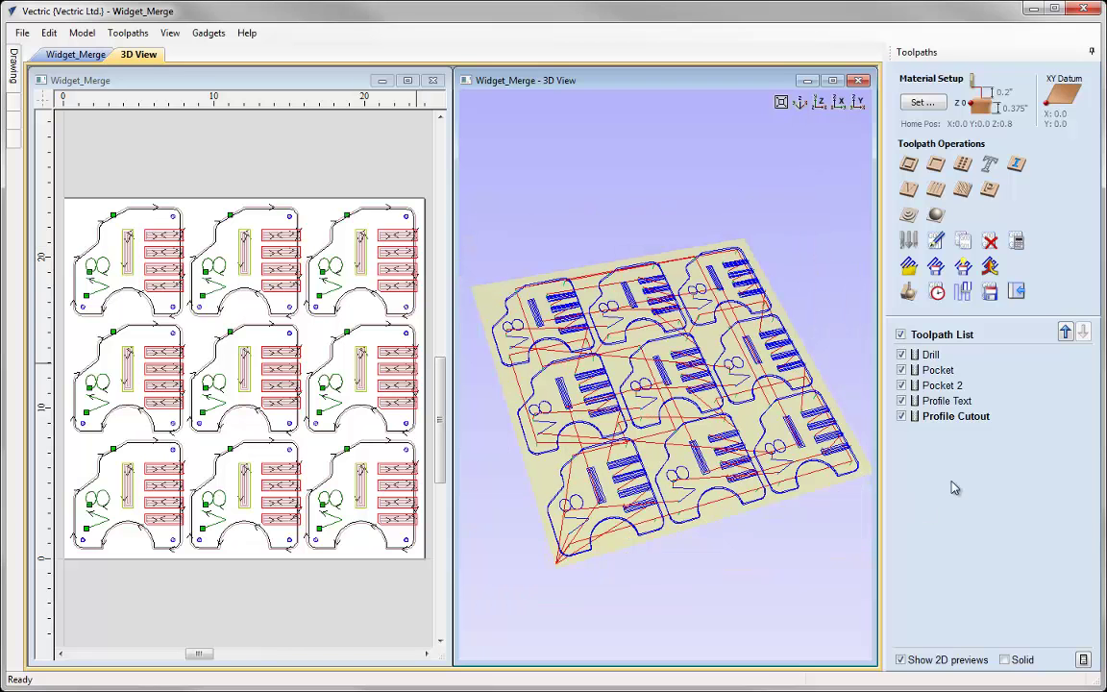
# - Preview all toolpaths at a slower simulation speed in the maximised 3D view, then reset the preview and leave it
pyautogui.click(833, 80)
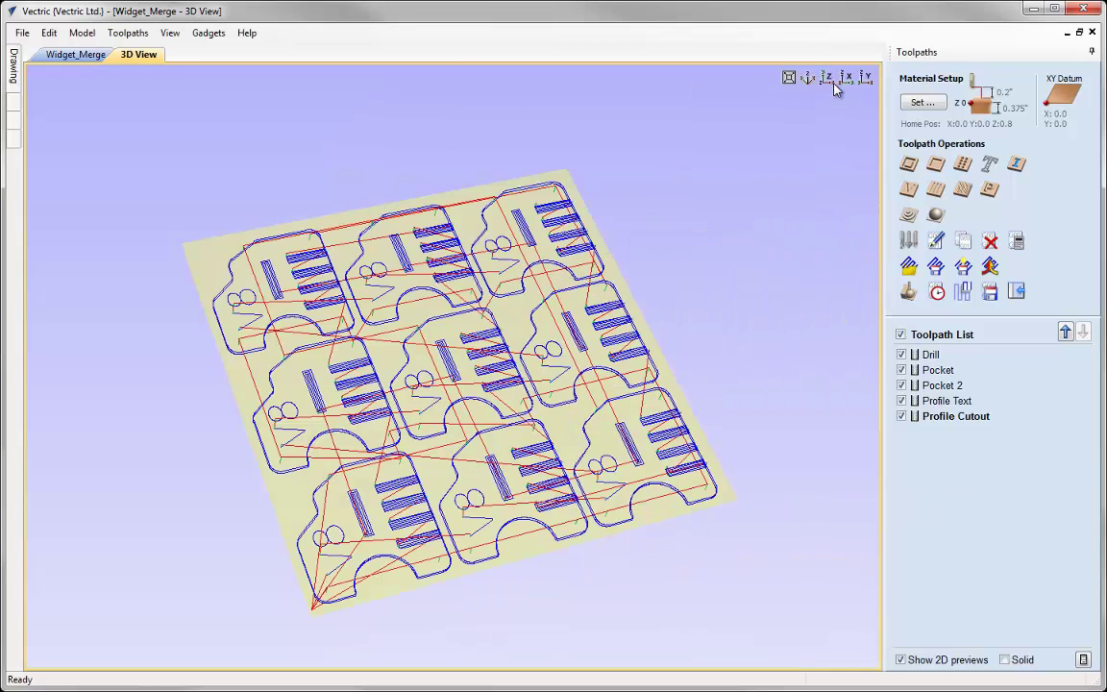
pyautogui.click(909, 292)
pyautogui.moveTo(1069, 274); pyautogui.dragTo(999, 274)
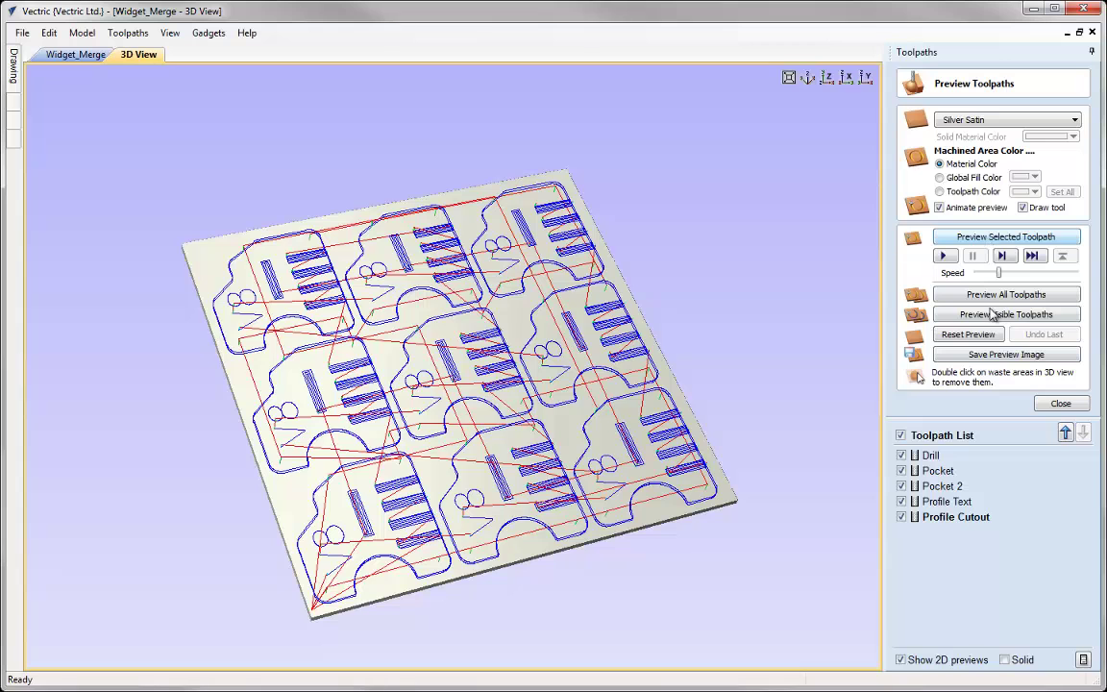
pyautogui.click(991, 298)
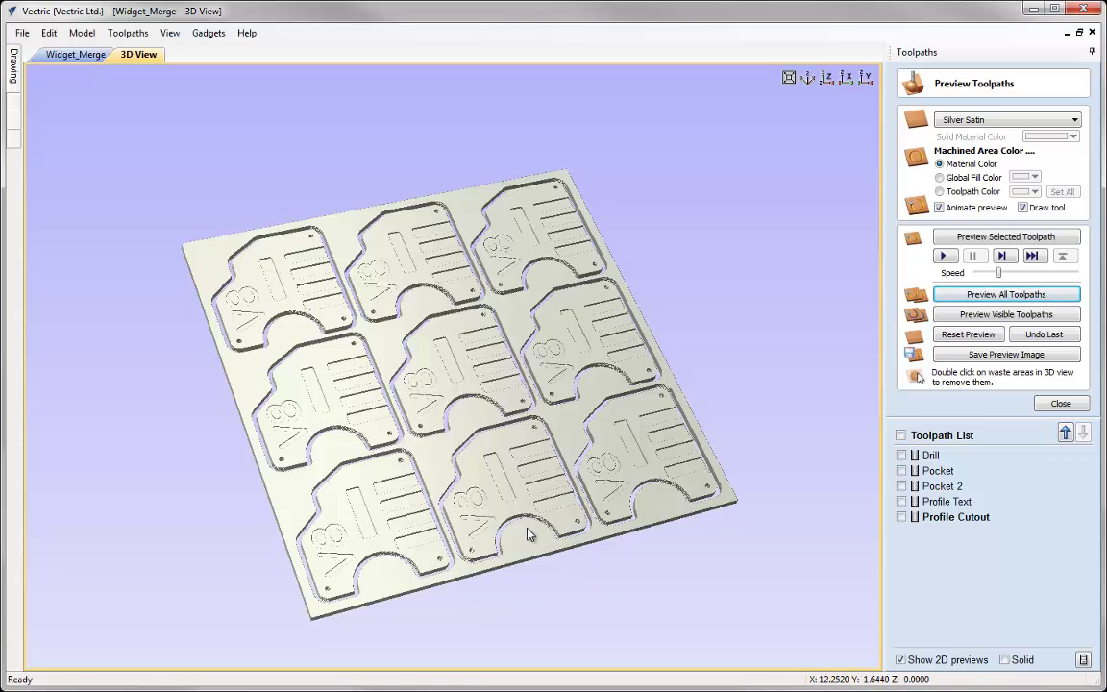
pyautogui.click(969, 335)
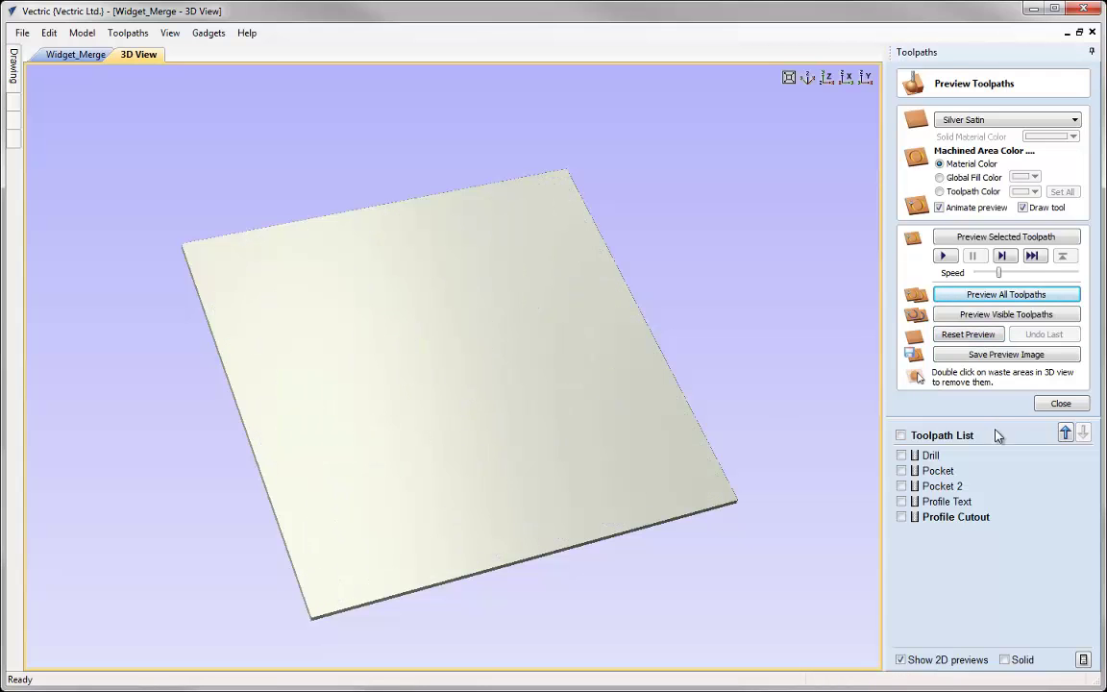
pyautogui.click(1062, 404)
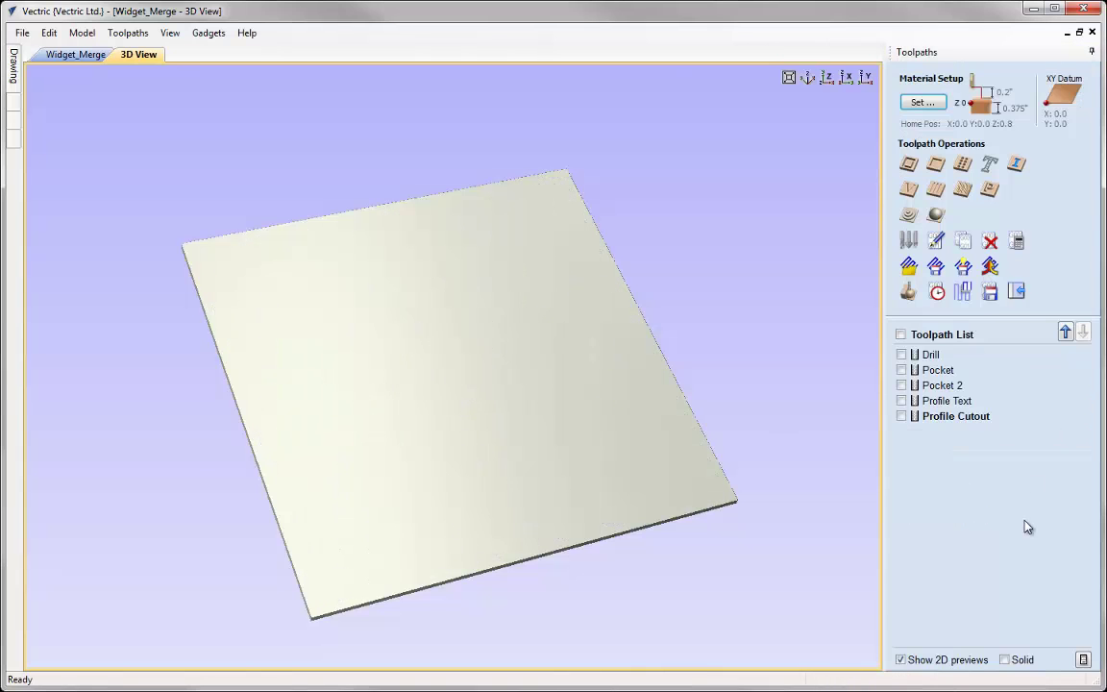
# - Merge all five widget toolpaths by part with Shortest Path ordering, naming the result Merged Toolpath
pyautogui.click(901, 335)
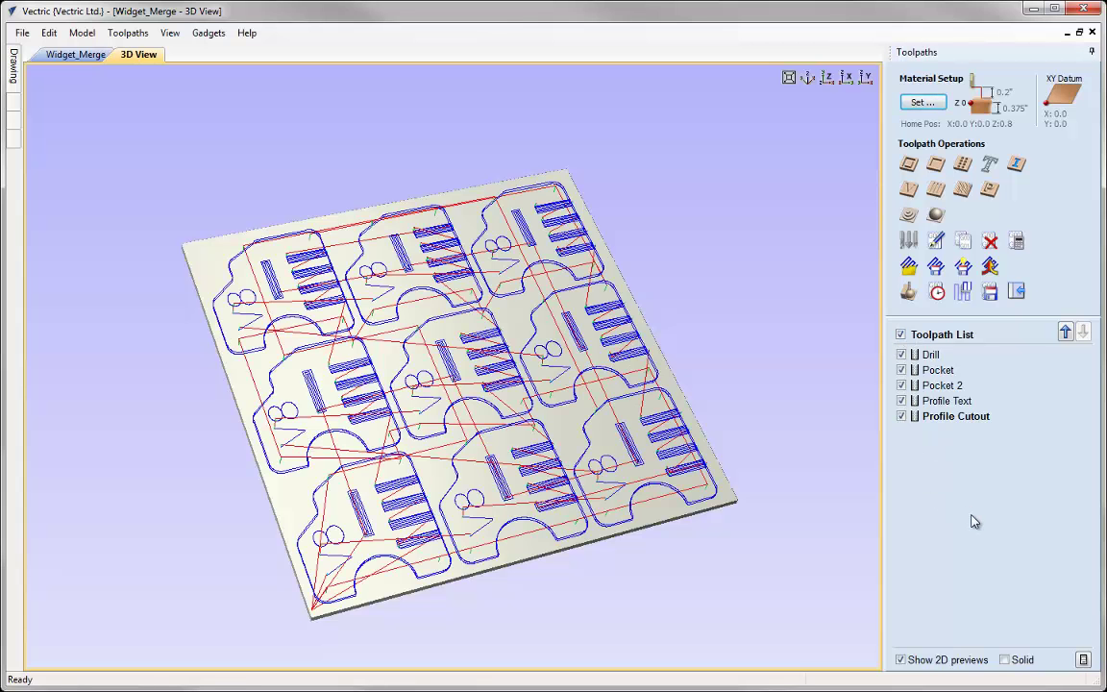
pyautogui.click(991, 269)
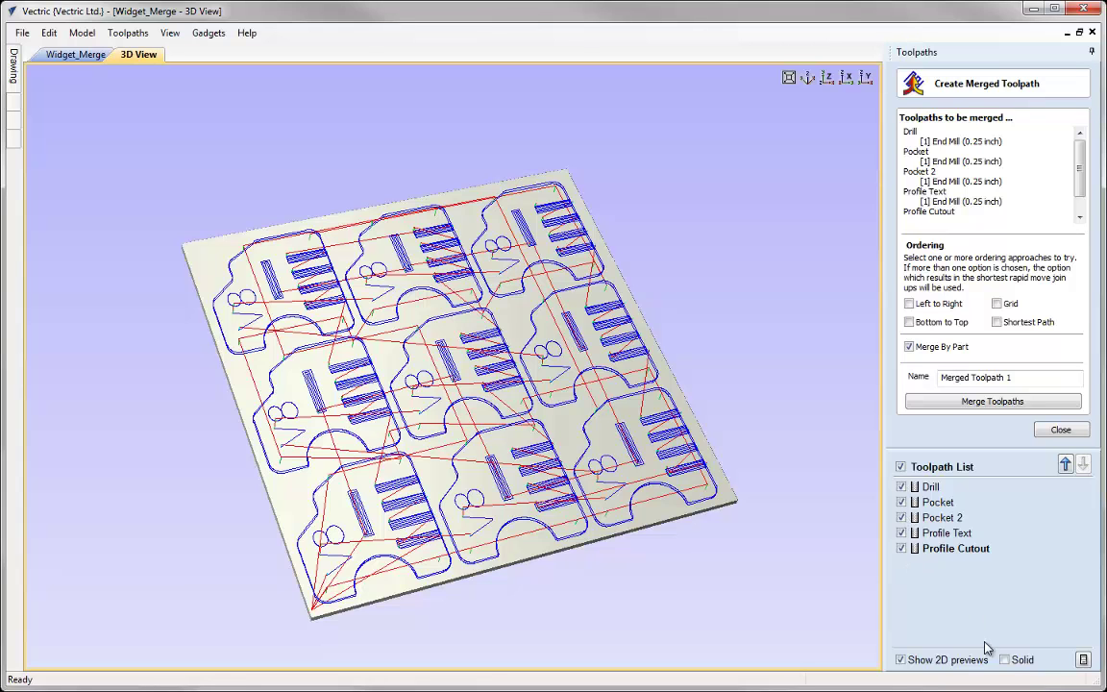
pyautogui.click(997, 323)
pyautogui.click(1019, 379)
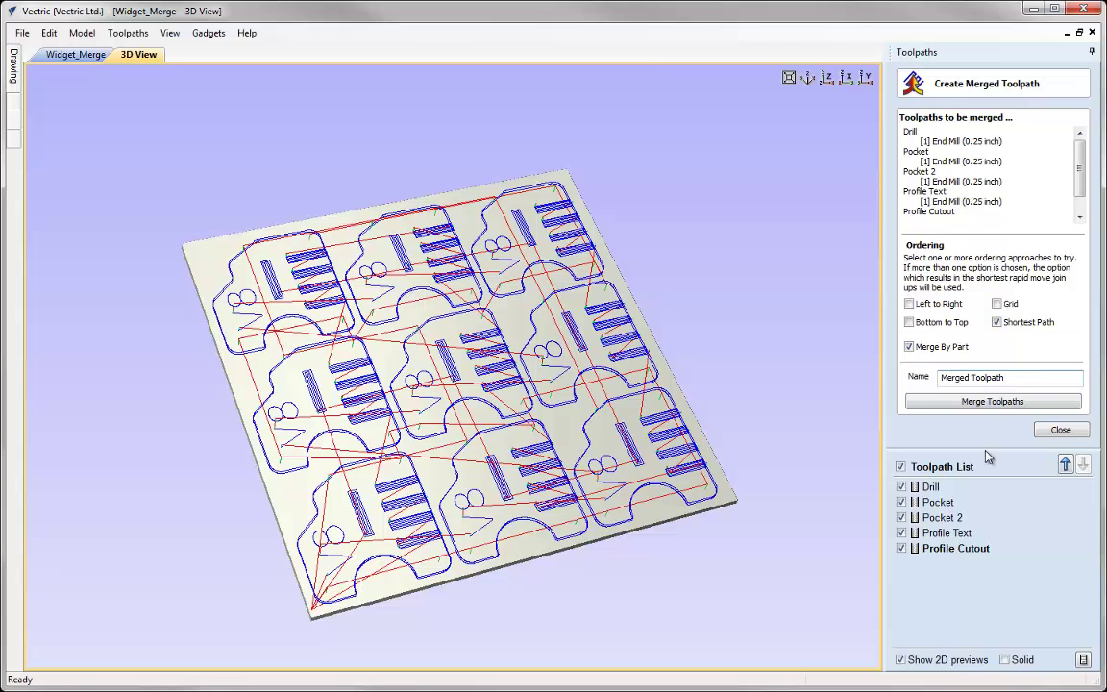
pyautogui.click(986, 403)
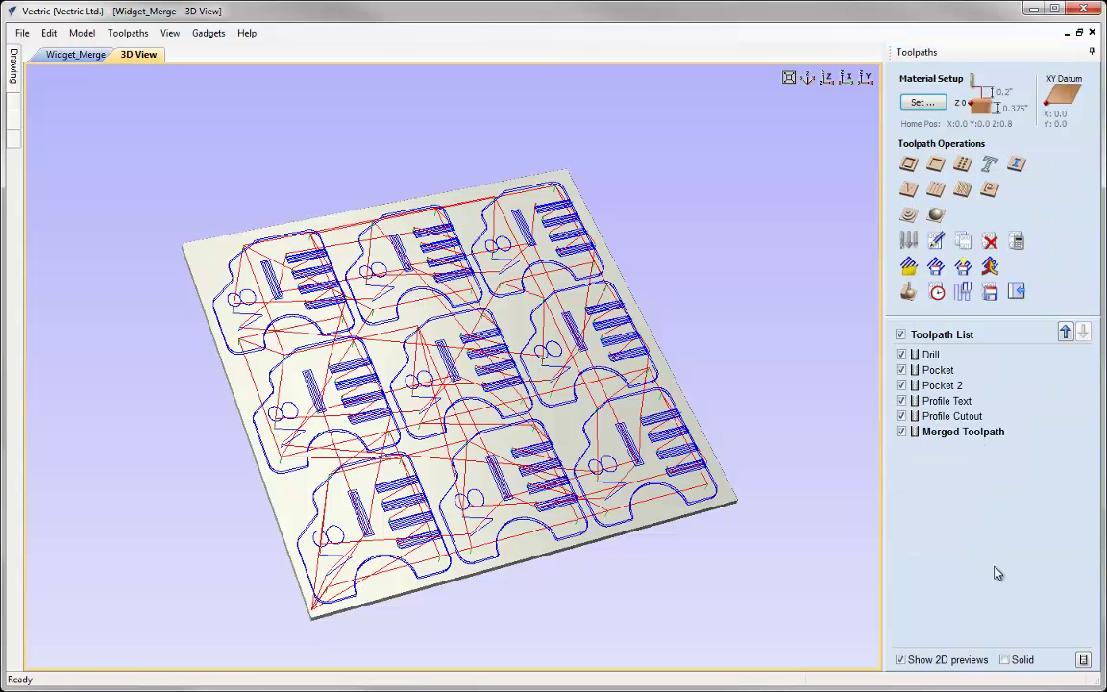
# - Display only Merged Toolpath and run its animated preview on the blank material
pyautogui.click(902, 335)
pyautogui.click(902, 433)
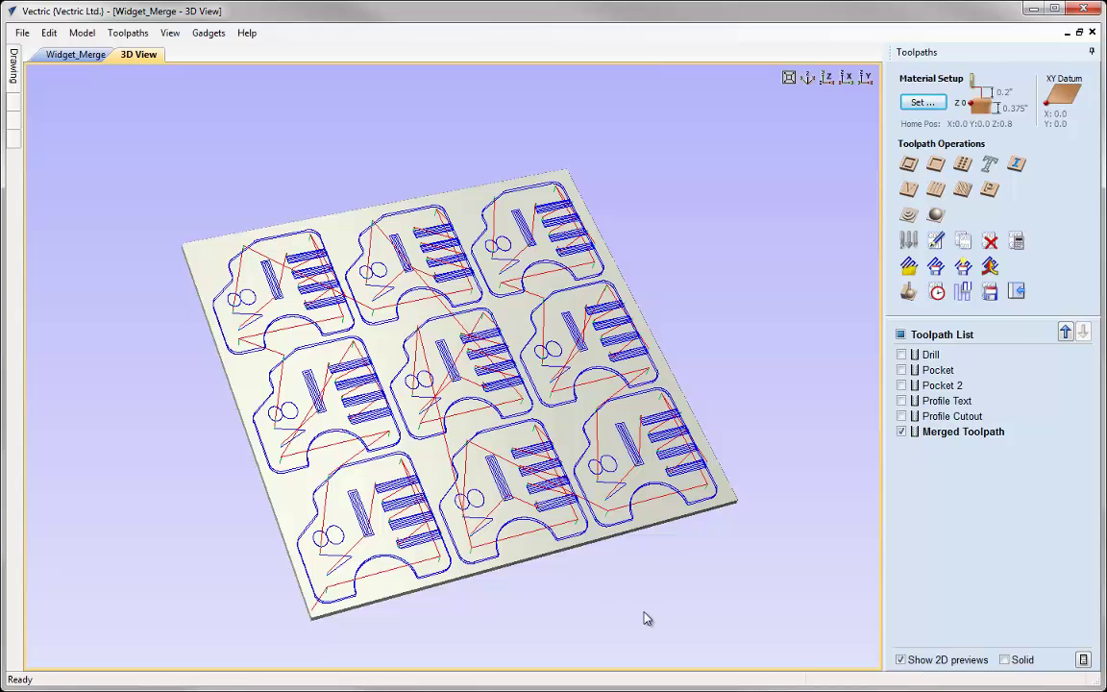
pyautogui.click(908, 291)
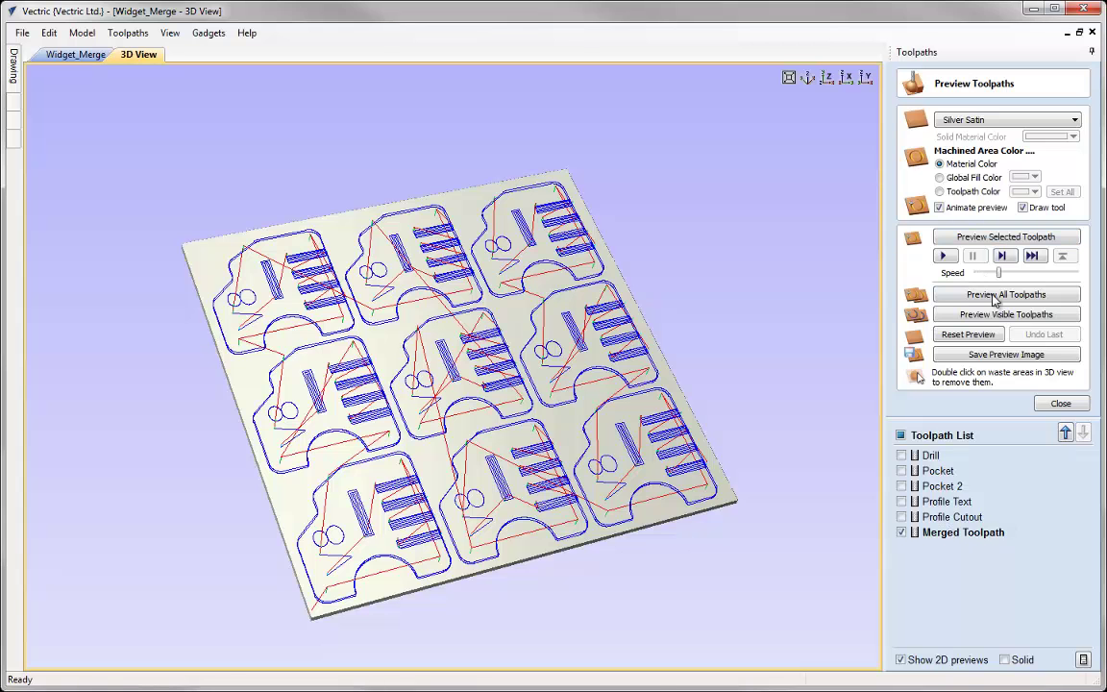
pyautogui.click(993, 242)
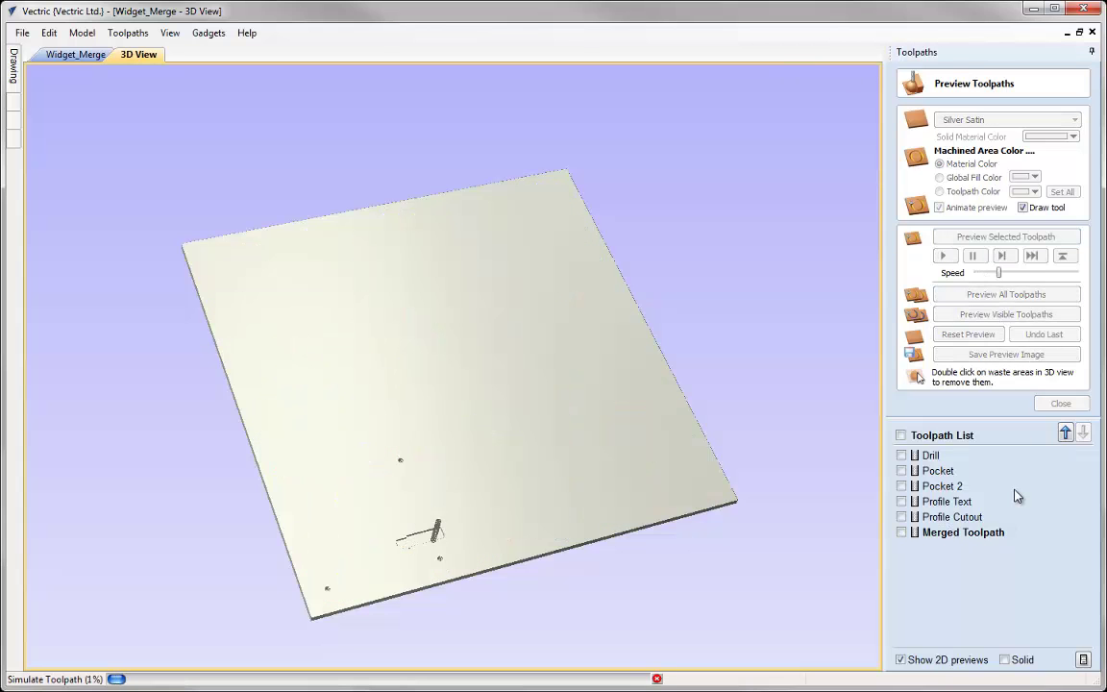